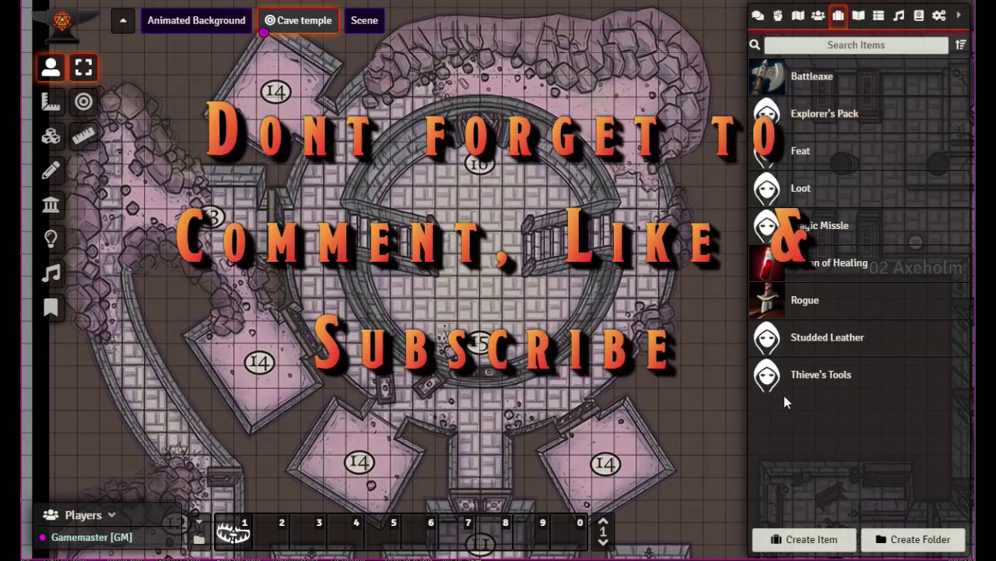
{"action": "left_click", "coordinate": [802, 537]}
{"action": "left_click", "coordinate": [534, 286]}
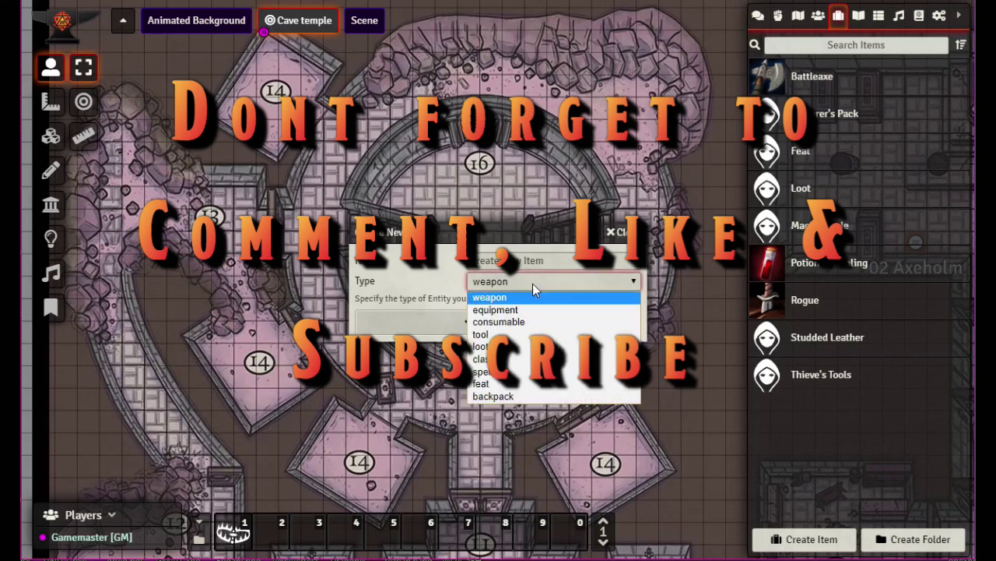
{"action": "left_click", "coordinate": [437, 258]}
{"action": "left_click", "coordinate": [619, 232]}
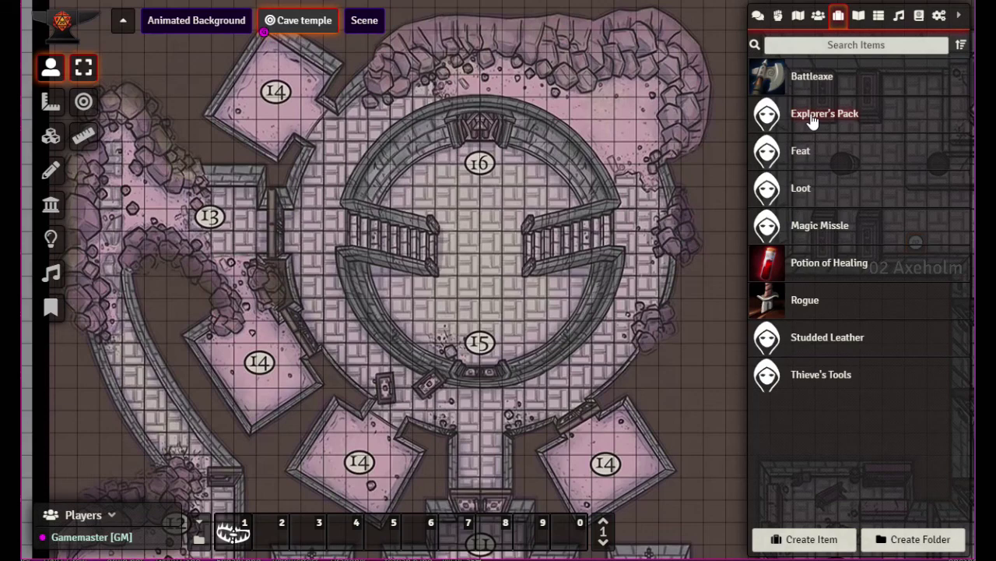
Rename the Explorer's Pack item to Backpack and give it a backpack picture
{"action": "left_click", "coordinate": [812, 117]}
{"action": "left_click_drag", "start_coordinate": [412, 53], "coordinate": [363, 74]}
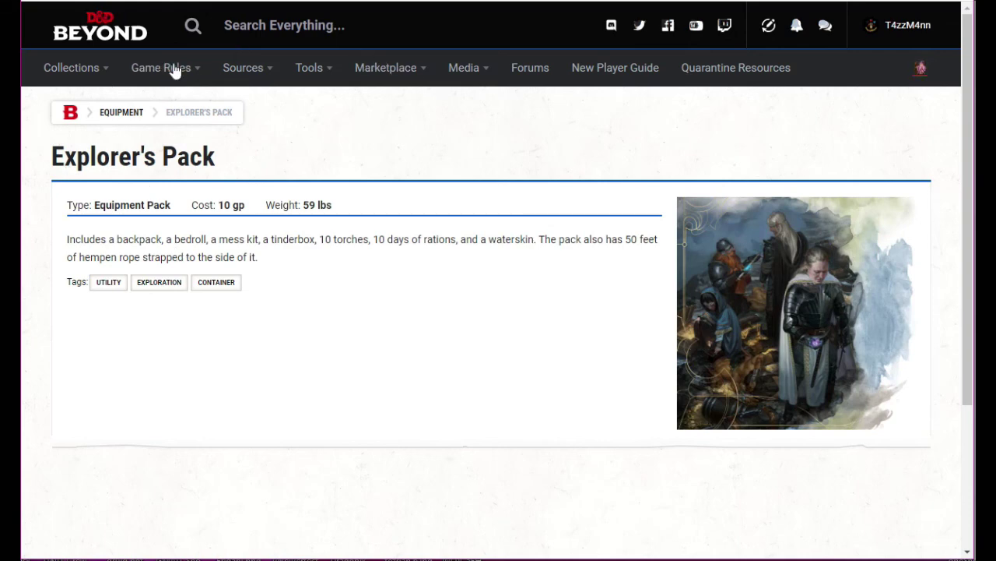
{"action": "mouse_move", "coordinate": [175, 70]}
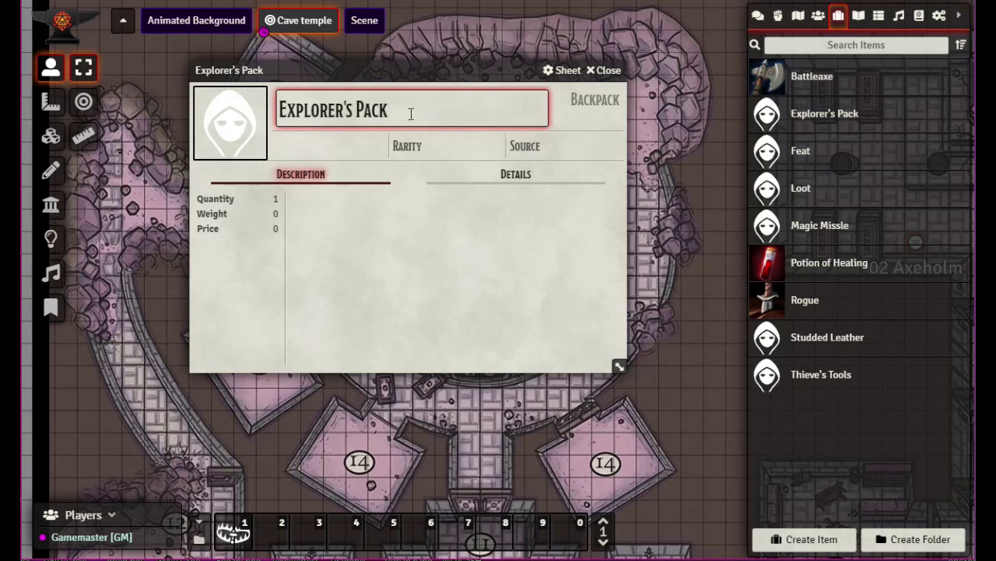
{"action": "left_click", "coordinate": [389, 113]}
{"action": "key", "text": "ctrl+a"}
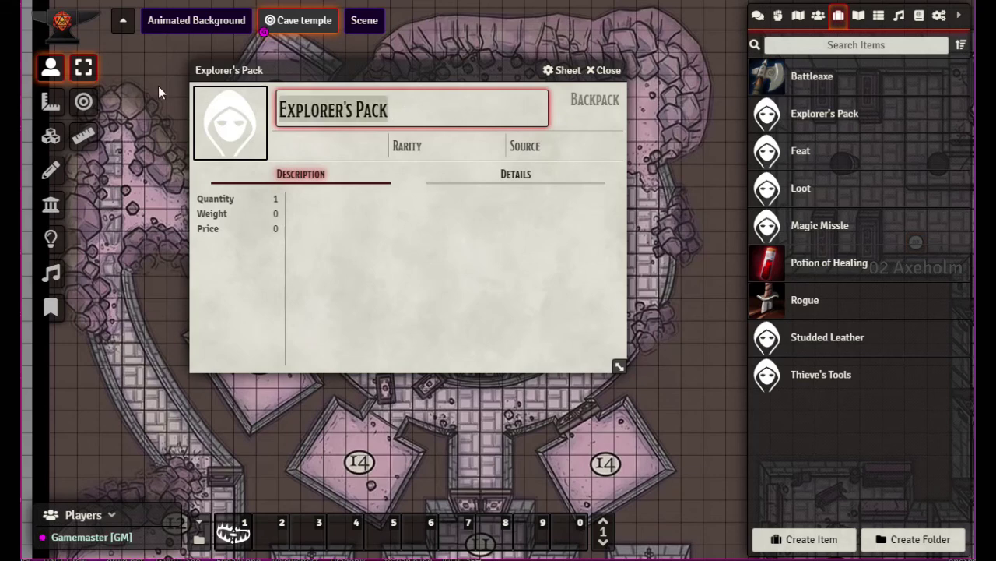
{"action": "type", "text": "Backpack"}
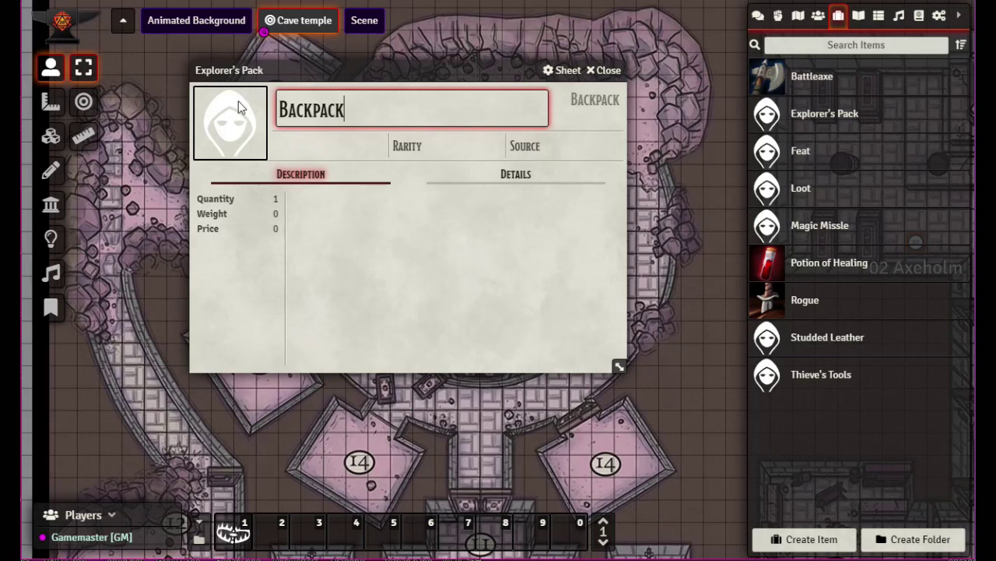
{"action": "left_click", "coordinate": [482, 317]}
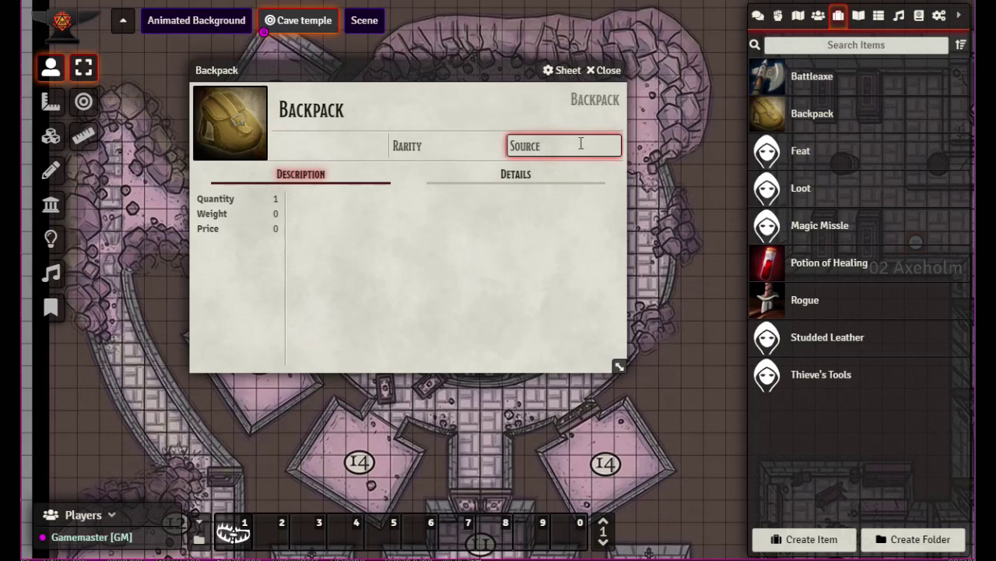
Set the Backpack item's rarity to Common
{"action": "left_click", "coordinate": [556, 147]}
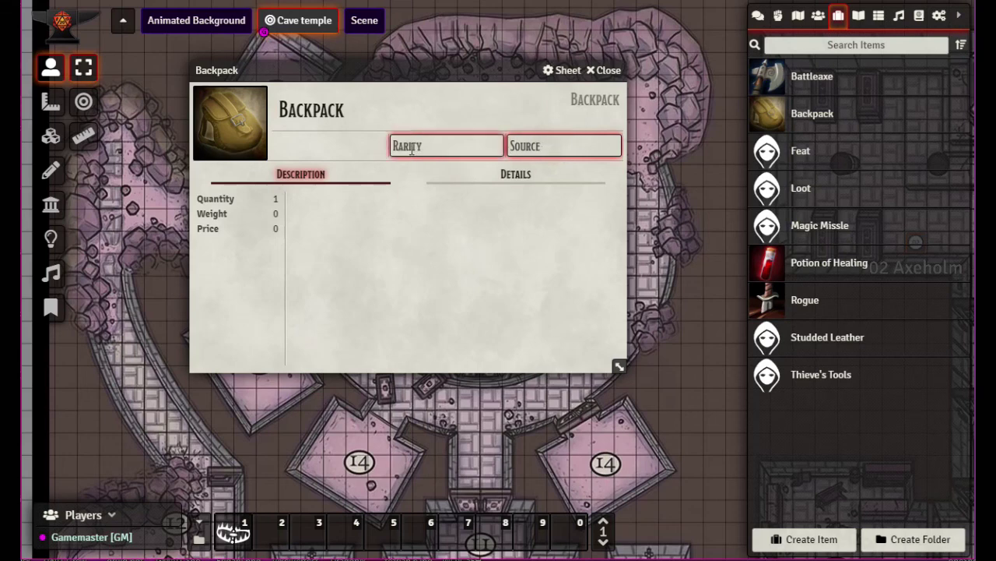
{"action": "left_click", "coordinate": [446, 148]}
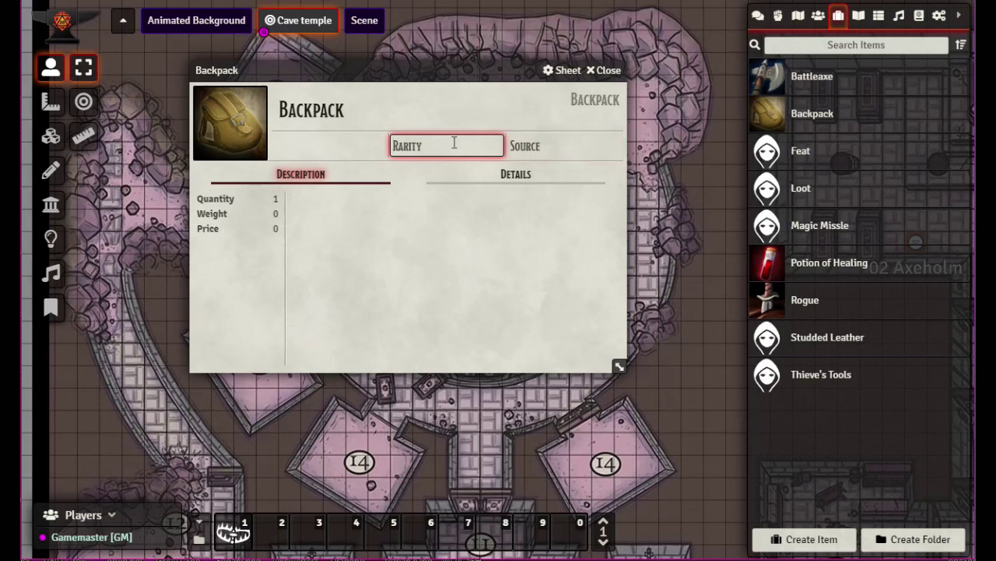
{"action": "type", "text": "Common"}
{"action": "left_click", "coordinate": [276, 198]}
{"action": "left_click", "coordinate": [301, 115]}
{"action": "key", "text": "Tab"}
Set the Backpack item's weight to 59 and its price to 10
{"action": "left_click", "coordinate": [269, 212]}
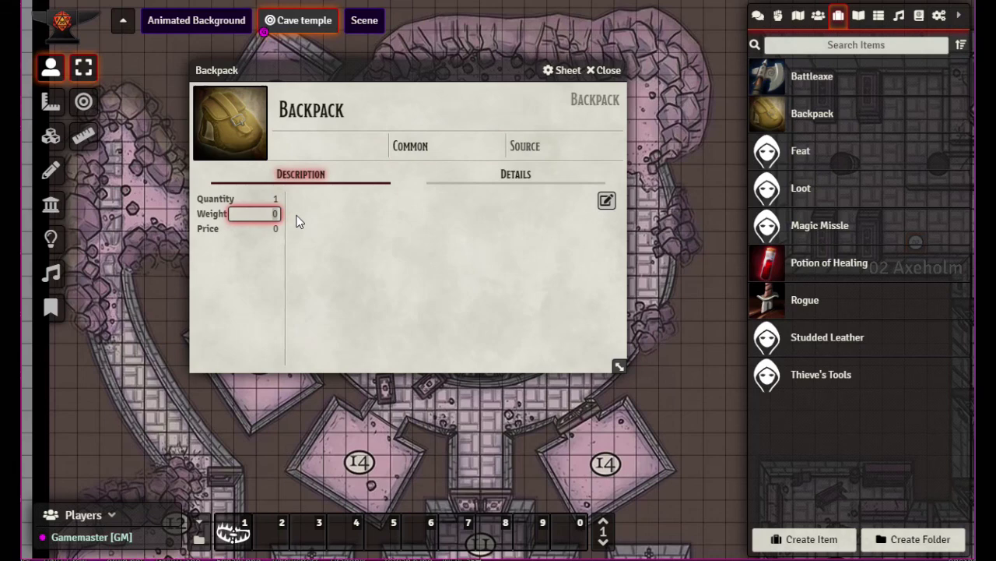
{"action": "key", "text": "BackSpace"}
{"action": "type", "text": "59 lbs"}
{"action": "key", "text": "Tab"}
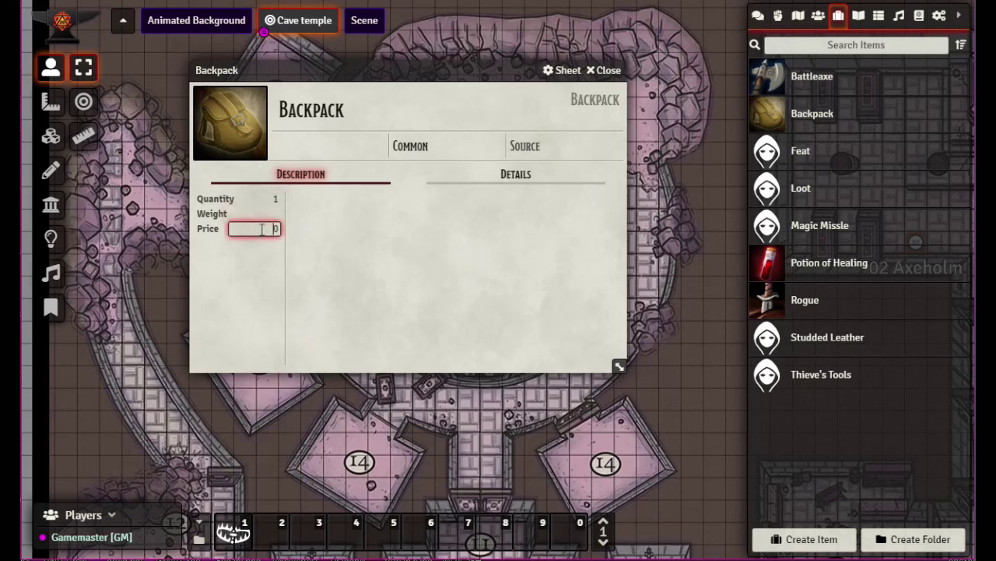
{"action": "left_click", "coordinate": [266, 213]}
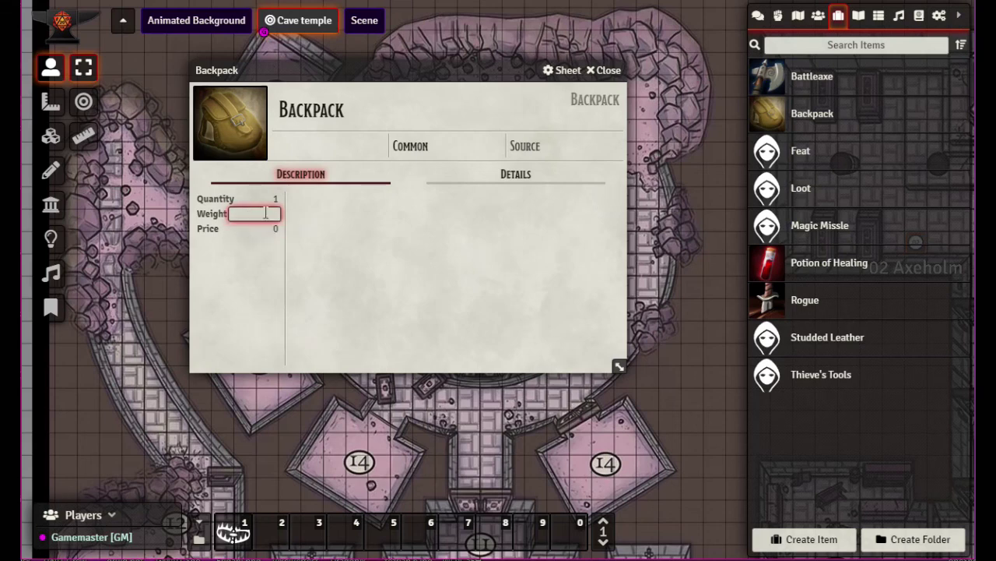
{"action": "left_click", "coordinate": [272, 228]}
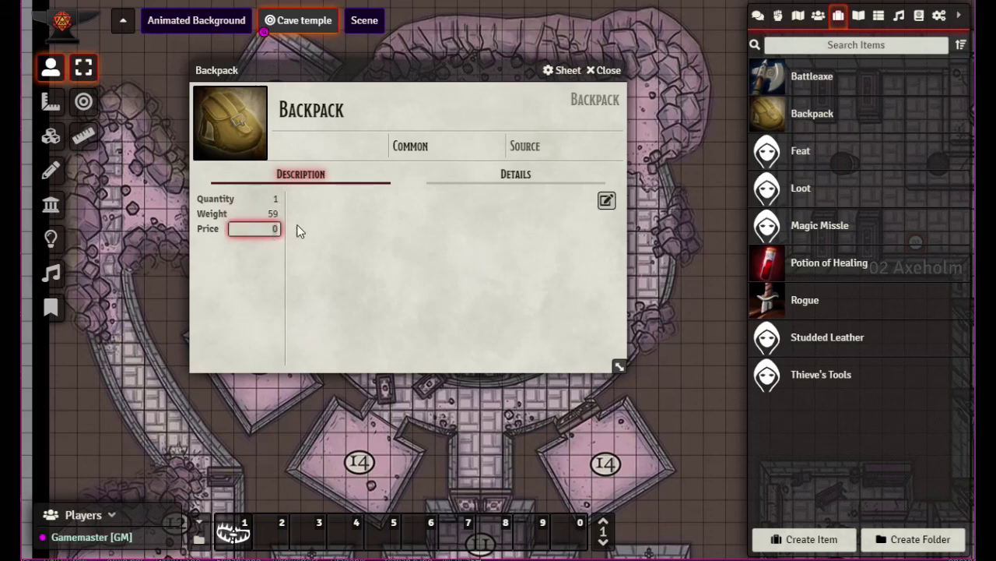
{"action": "type", "text": "10"}
{"action": "left_click", "coordinate": [256, 261]}
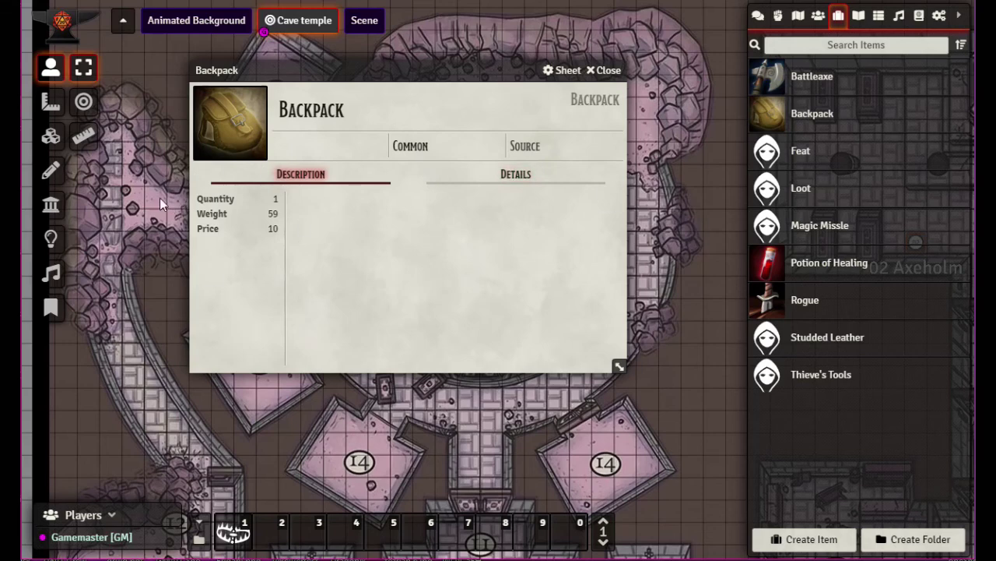
Set the Backpack's container capacity to 20 in its details
{"action": "left_click", "coordinate": [516, 175]}
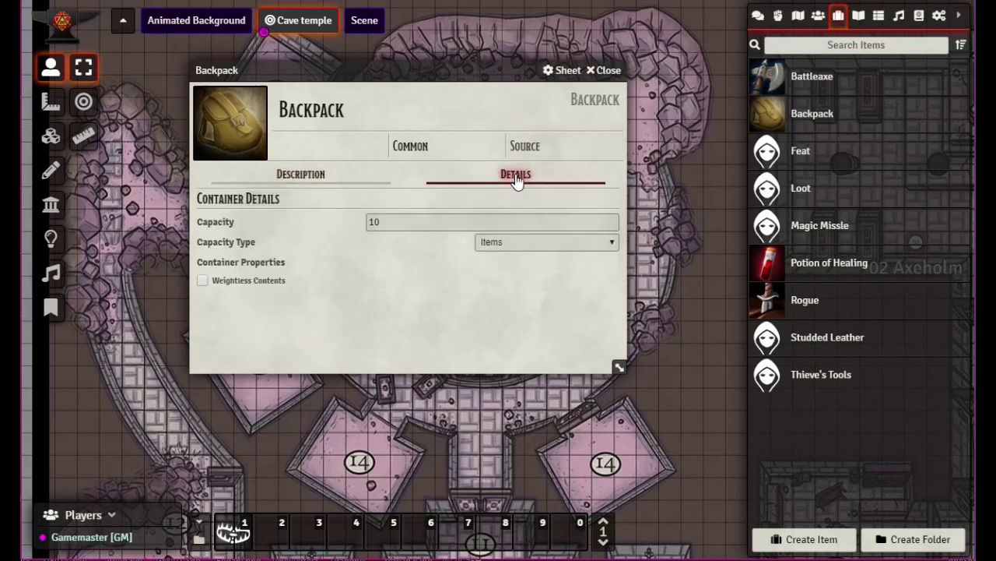
{"action": "left_click", "coordinate": [408, 221]}
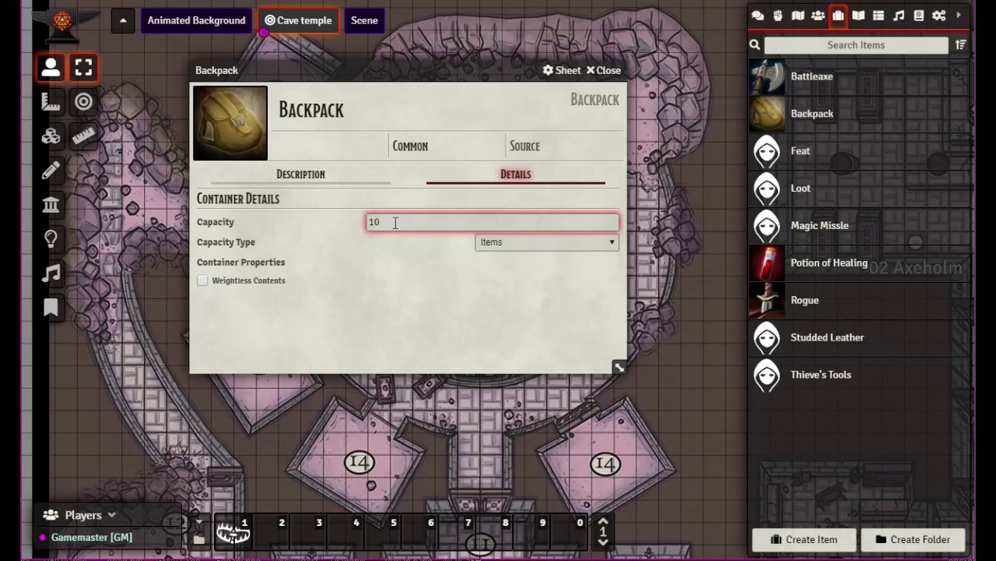
{"action": "left_click_drag", "start_coordinate": [396, 223], "coordinate": [296, 231]}
{"action": "left_click_drag", "start_coordinate": [413, 221], "coordinate": [268, 227]}
{"action": "type", "text": "20"}
{"action": "left_click", "coordinate": [391, 307]}
{"action": "left_click", "coordinate": [407, 221]}
{"action": "left_click", "coordinate": [260, 221]}
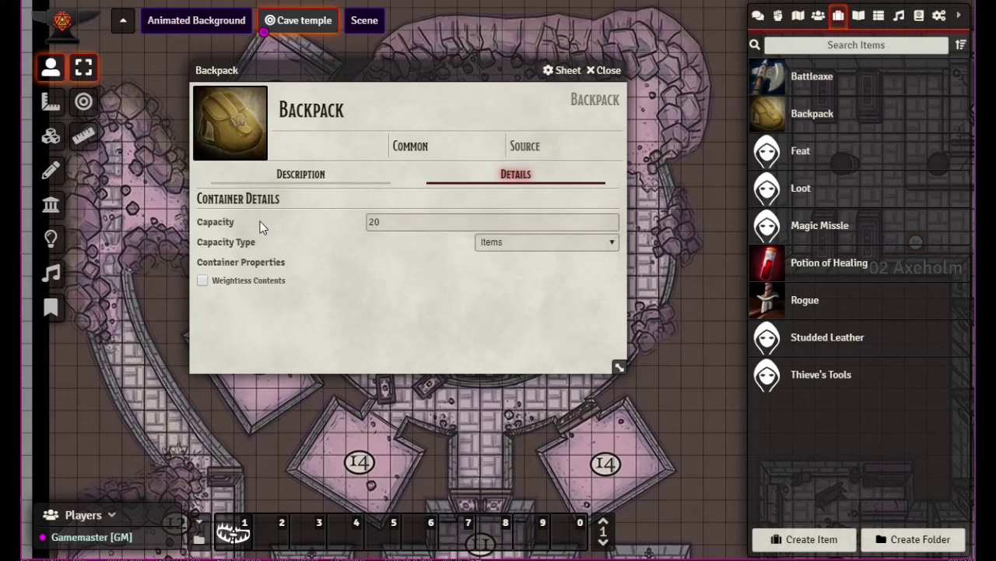
{"action": "left_click", "coordinate": [397, 223]}
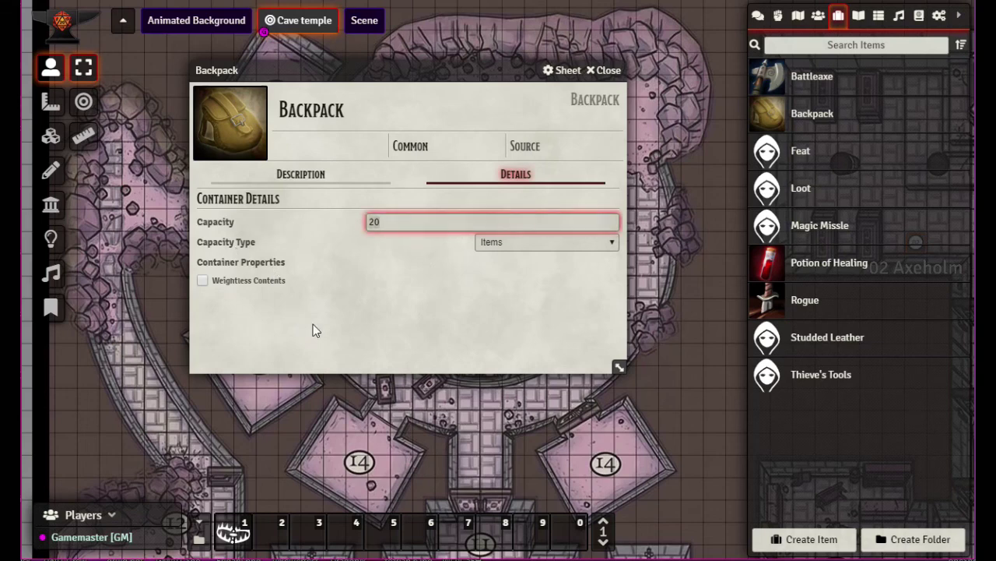
Review the Backpack's capacity type options, keep Items, and enable Weightless Contents
{"action": "left_click", "coordinate": [573, 245]}
{"action": "left_click", "coordinate": [400, 278]}
{"action": "left_click", "coordinate": [203, 281]}
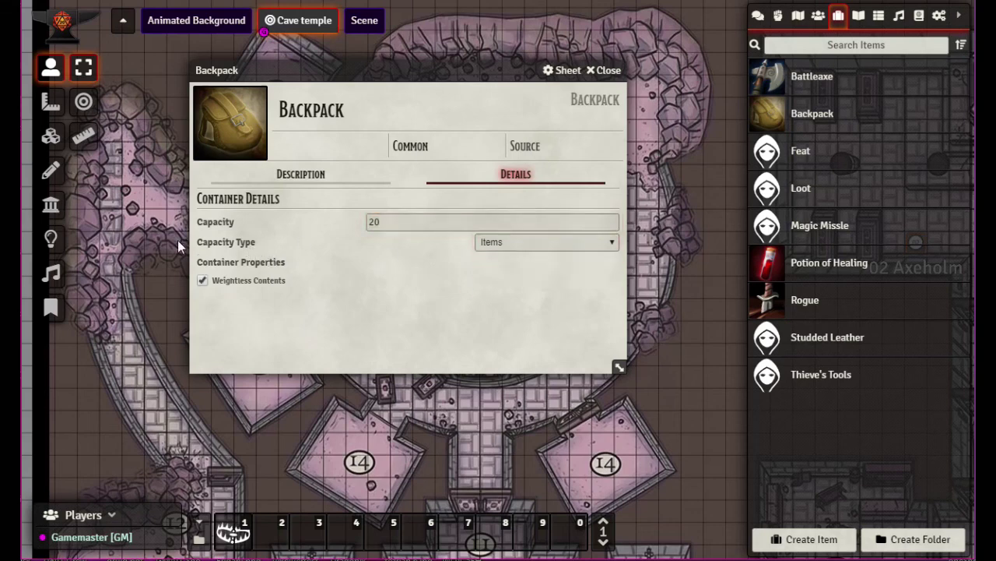
{"action": "left_click", "coordinate": [548, 241]}
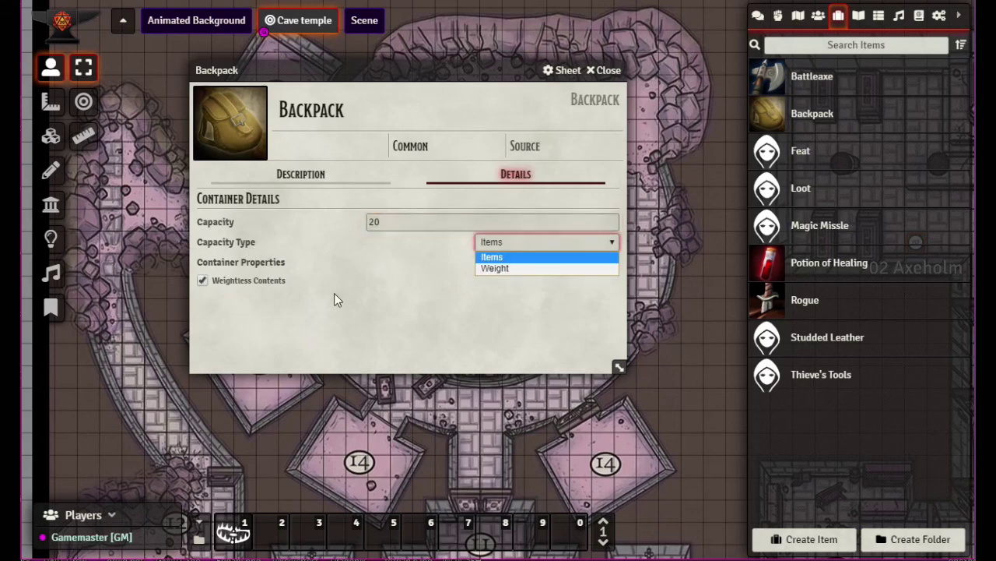
{"action": "left_click", "coordinate": [370, 285]}
{"action": "left_click", "coordinate": [204, 280]}
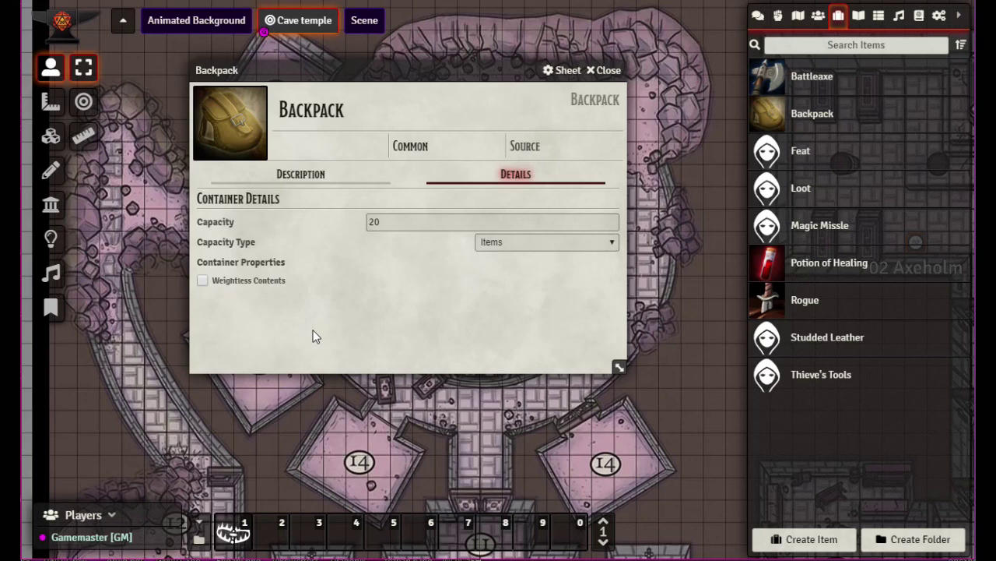
{"action": "left_click", "coordinate": [615, 246]}
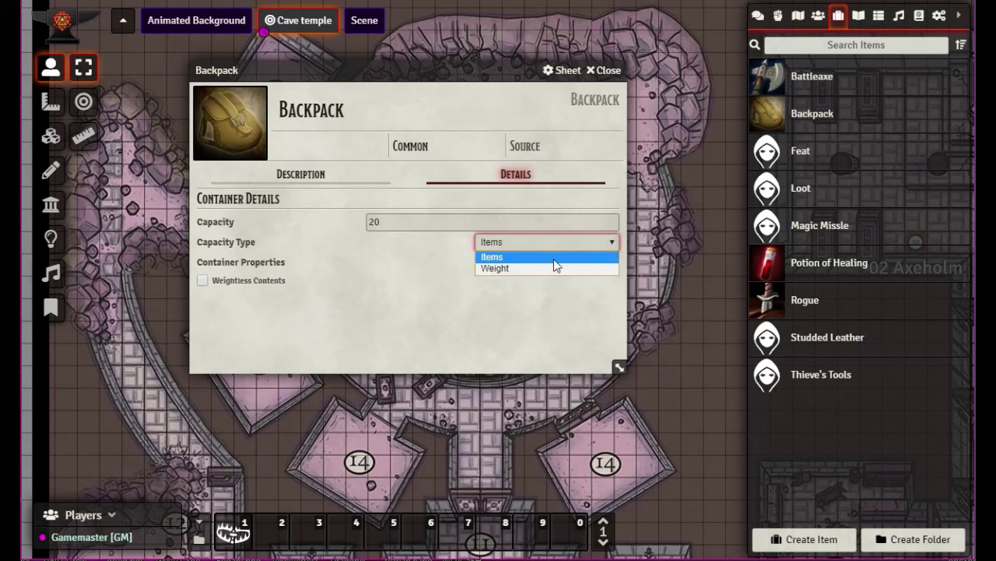
{"action": "left_click", "coordinate": [354, 272]}
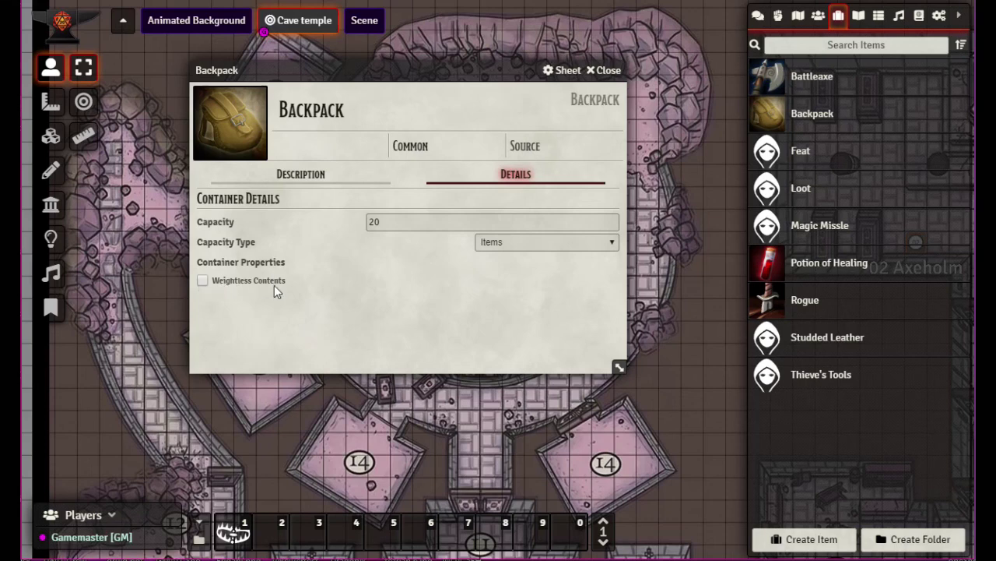
{"action": "left_click", "coordinate": [204, 280]}
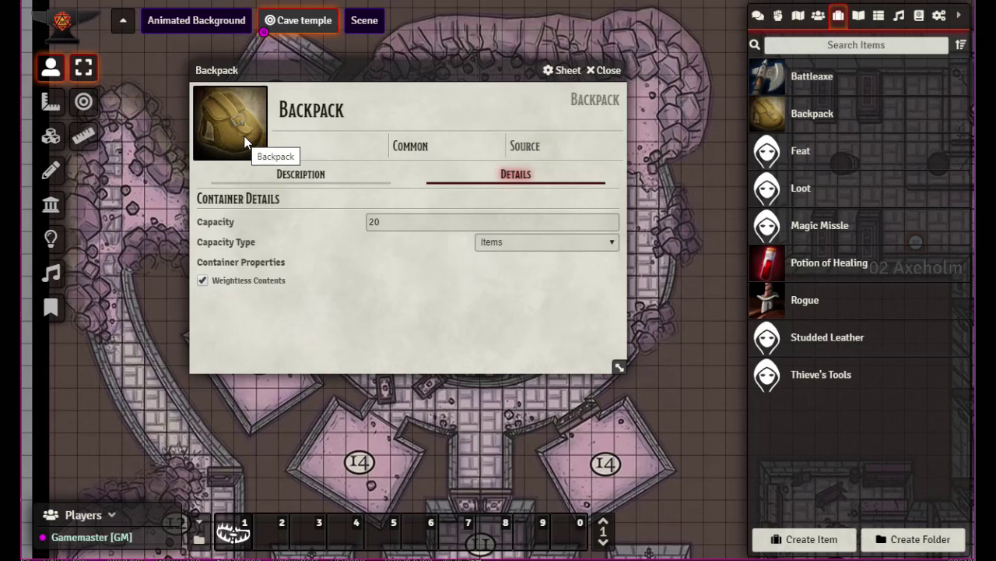
Start a bulleted list with one blank bullet in the Backpack's description and close the item sheet
{"action": "left_click", "coordinate": [310, 176]}
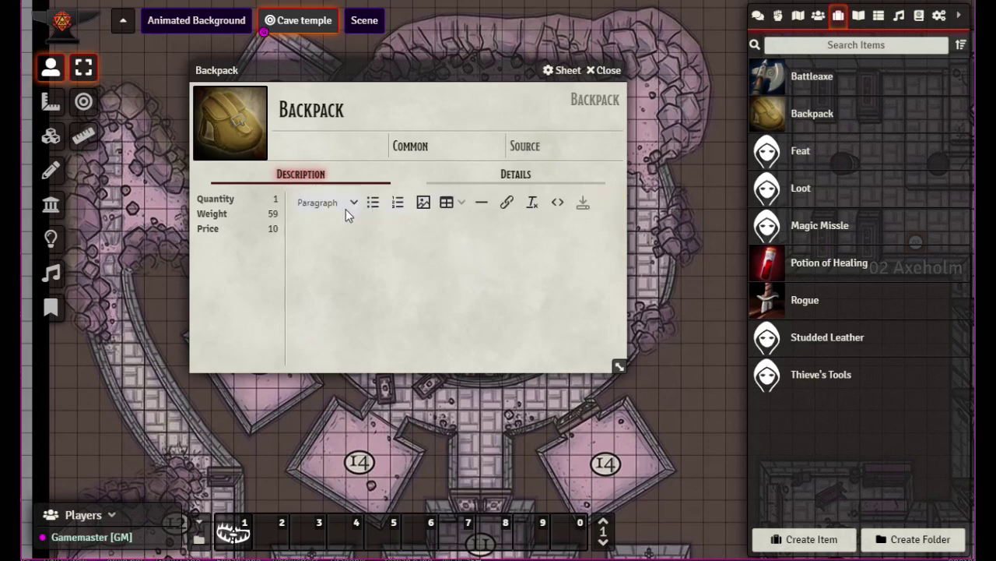
{"action": "left_click", "coordinate": [374, 203]}
{"action": "type", "text": "B"}
{"action": "key", "text": "BackSpace"}
{"action": "key", "text": "BackSpace"}
{"action": "left_click", "coordinate": [604, 70]}
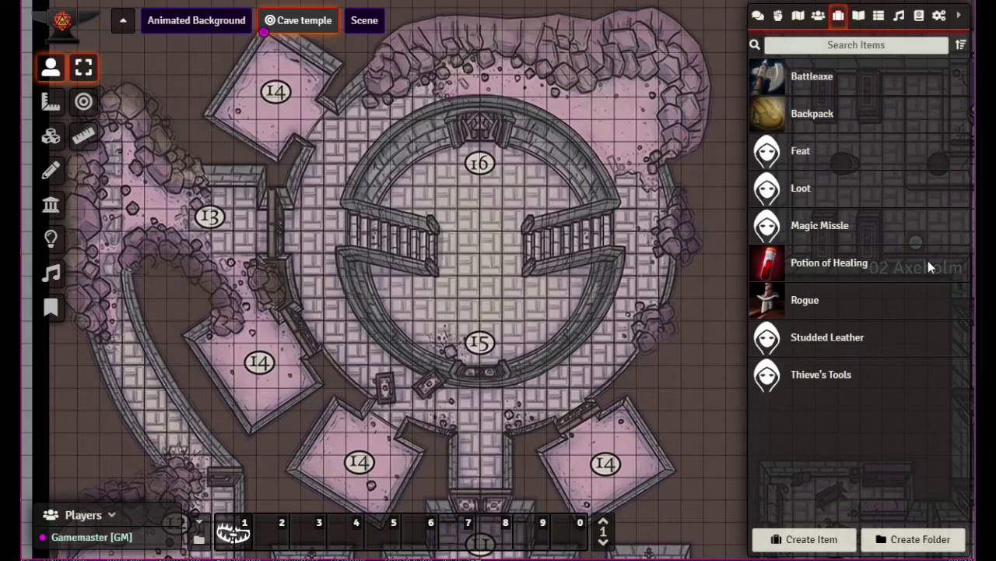
{"action": "left_click", "coordinate": [802, 118]}
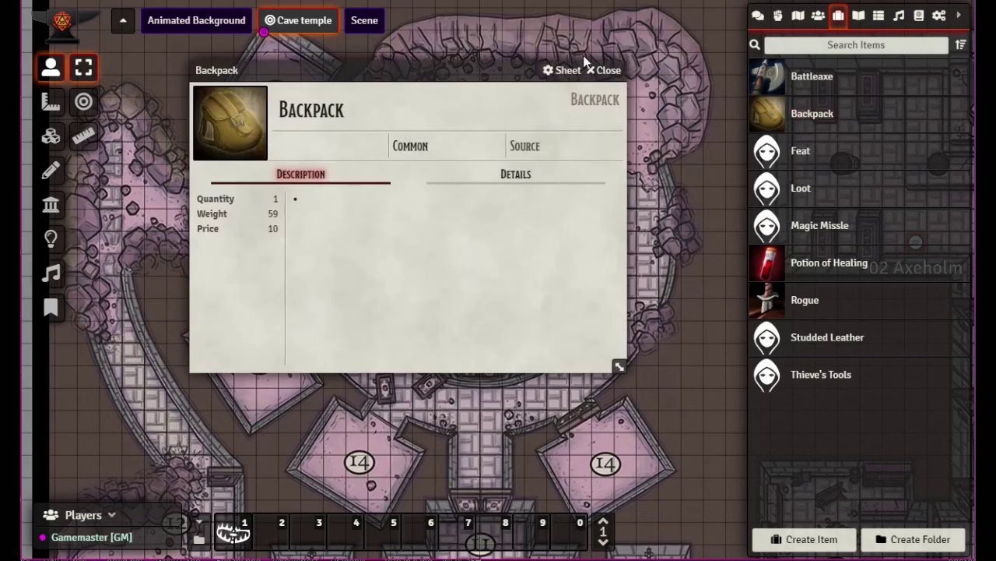
{"action": "left_click", "coordinate": [604, 70]}
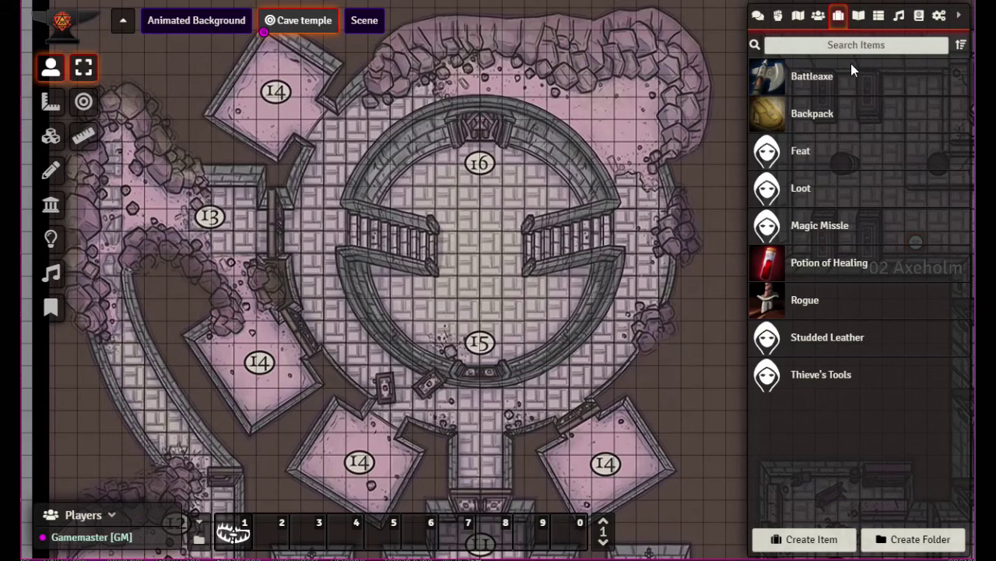
Open the sheet of the actor named character and delete Explorer's Pack from its inventory
{"action": "left_click", "coordinate": [819, 16]}
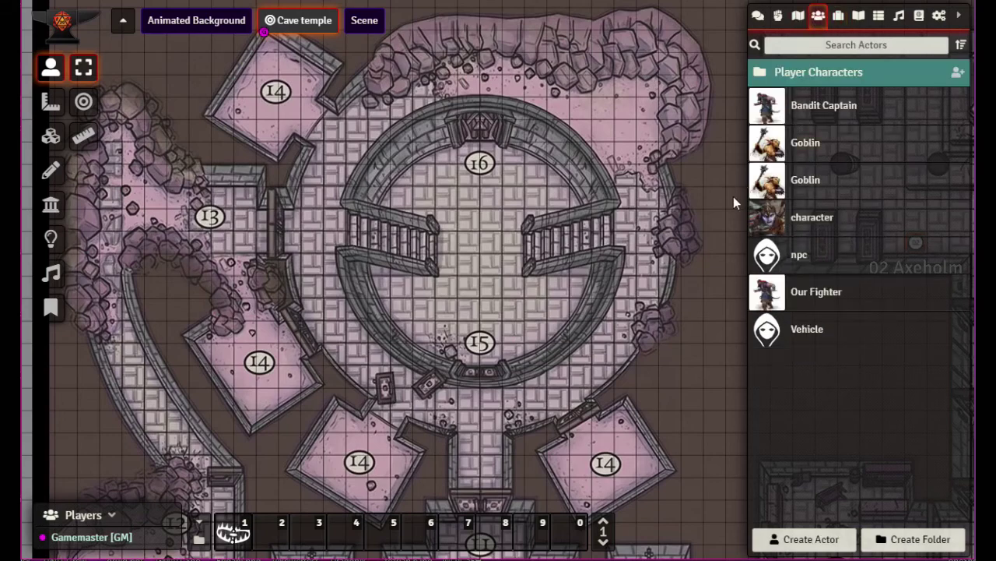
{"action": "mouse_move", "coordinate": [761, 277]}
{"action": "left_mouse_down"}
{"action": "mouse_move", "coordinate": [597, 218]}
{"action": "mouse_move", "coordinate": [248, 218]}
{"action": "mouse_move", "coordinate": [250, 232]}
{"action": "left_mouse_up"}
{"action": "right_click", "coordinate": [816, 220]}
{"action": "left_click", "coordinate": [815, 220]}
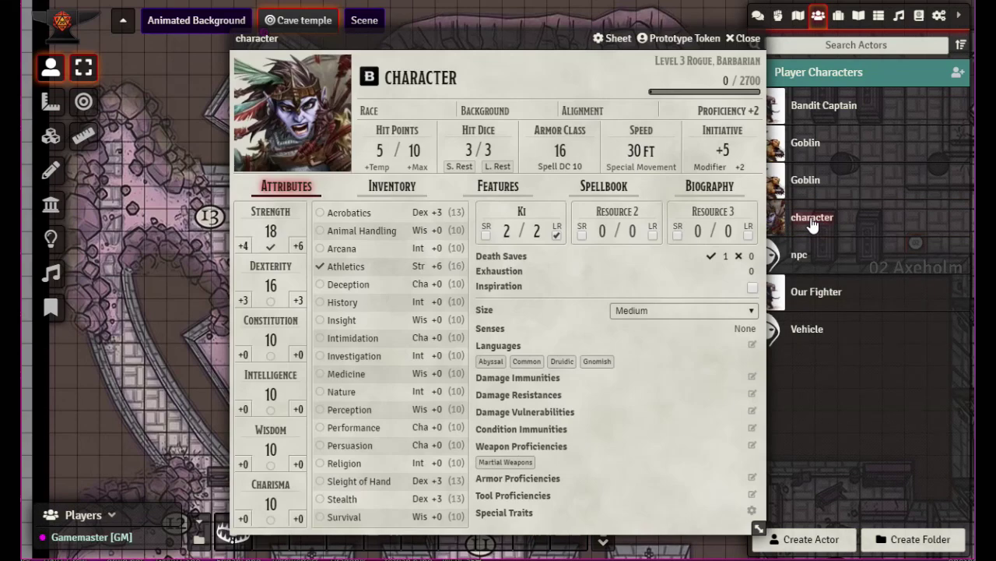
{"action": "left_click_drag", "start_coordinate": [534, 38], "coordinate": [342, 22]}
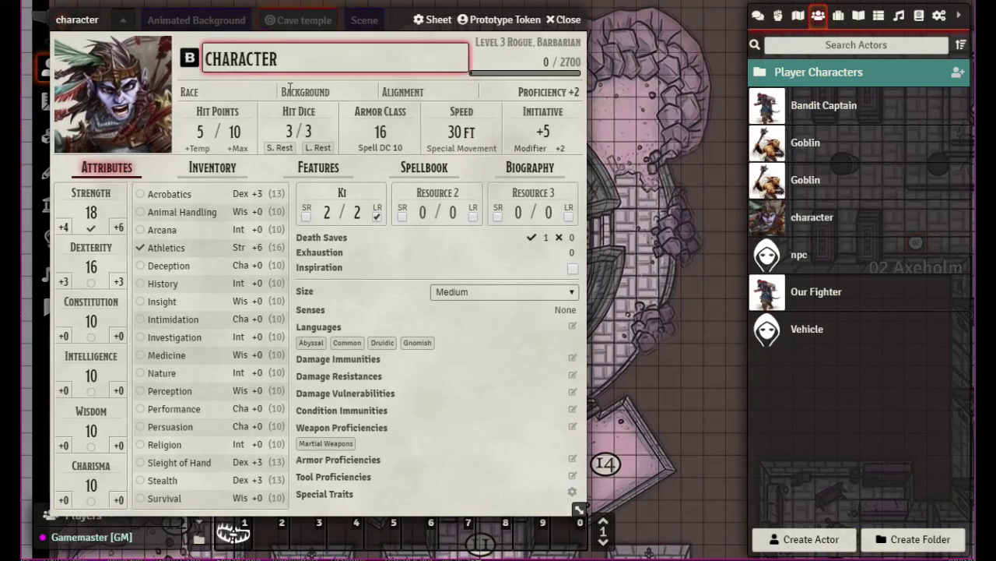
{"action": "left_click", "coordinate": [212, 167]}
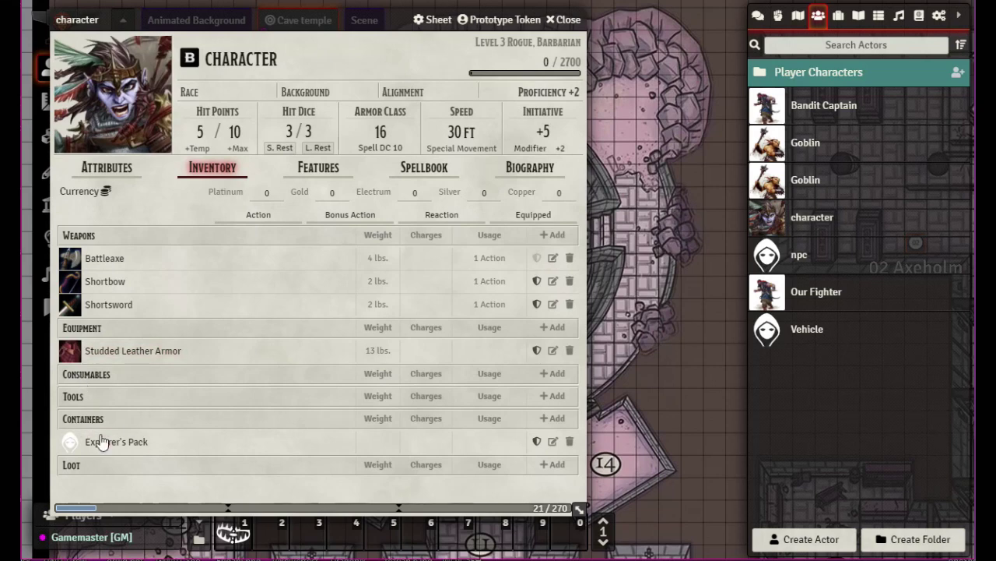
{"action": "left_click", "coordinate": [569, 441]}
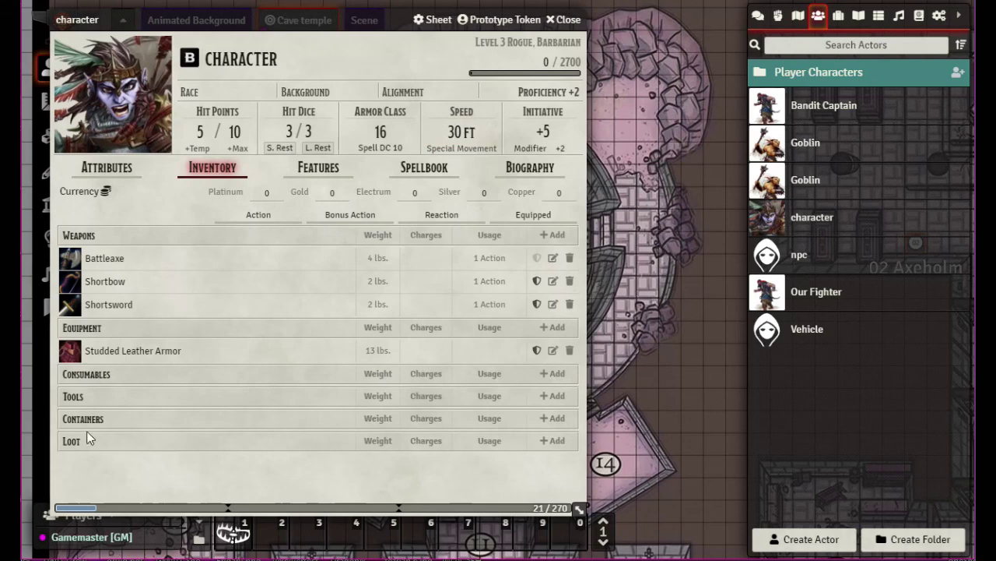
Add the Backpack item to the character's inventory and expand its entry under Containers
{"action": "left_click", "coordinate": [838, 17]}
{"action": "left_click_drag", "start_coordinate": [272, 326], "coordinate": [109, 413]}
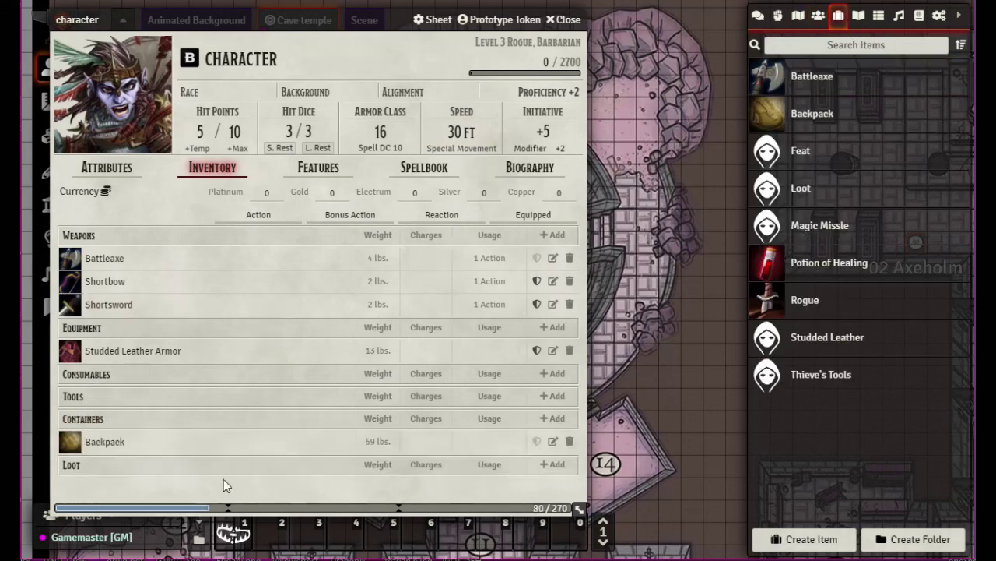
{"action": "left_click", "coordinate": [109, 442]}
{"action": "scroll", "coordinate": [398, 369], "scroll_direction": "down", "scroll_amount": 1}
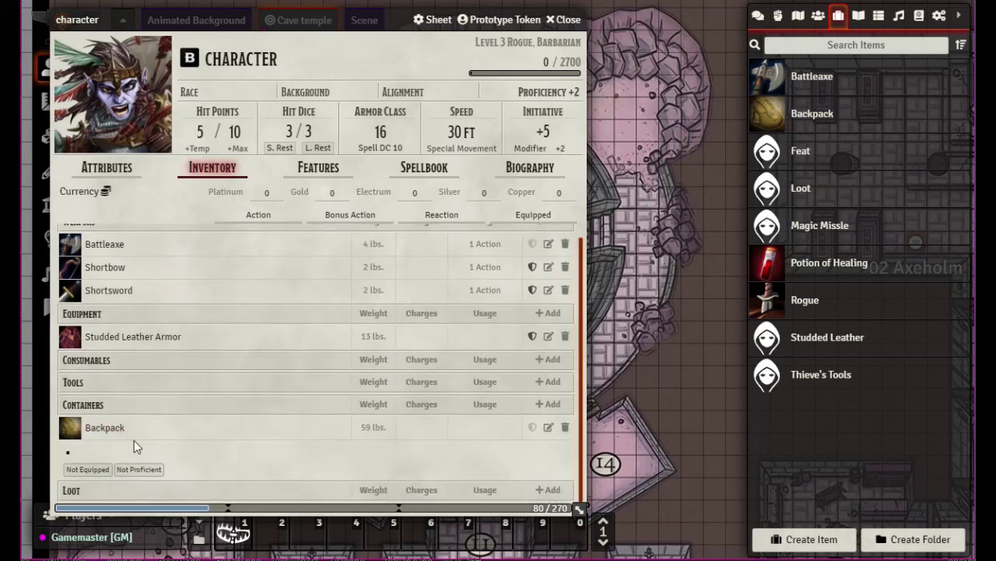
Review the Backpack item's sheet and the container details of the character's own Backpack, closing both sheets
{"action": "left_click", "coordinate": [815, 124]}
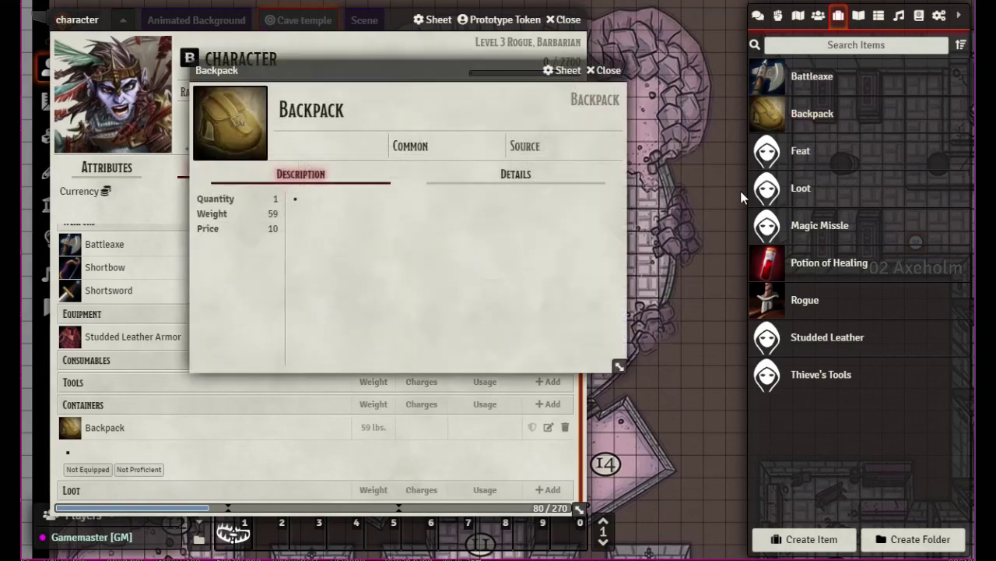
{"action": "left_click", "coordinate": [609, 71]}
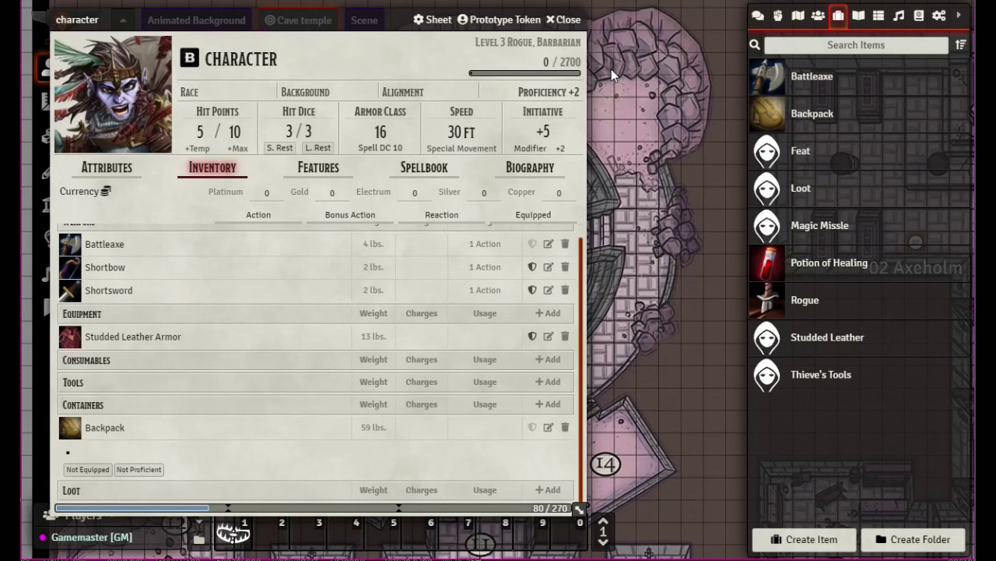
{"action": "left_click", "coordinate": [917, 21]}
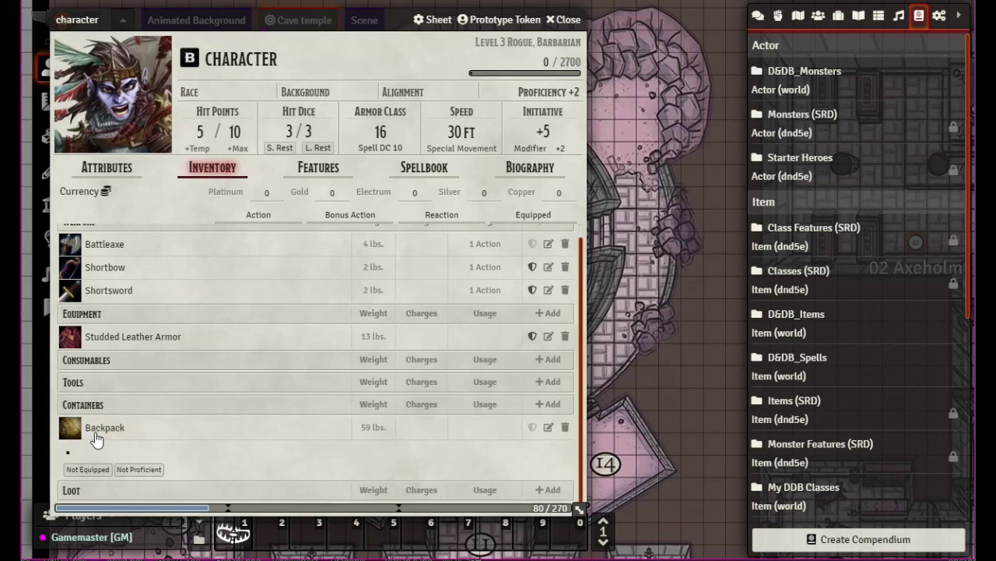
{"action": "left_click", "coordinate": [548, 427]}
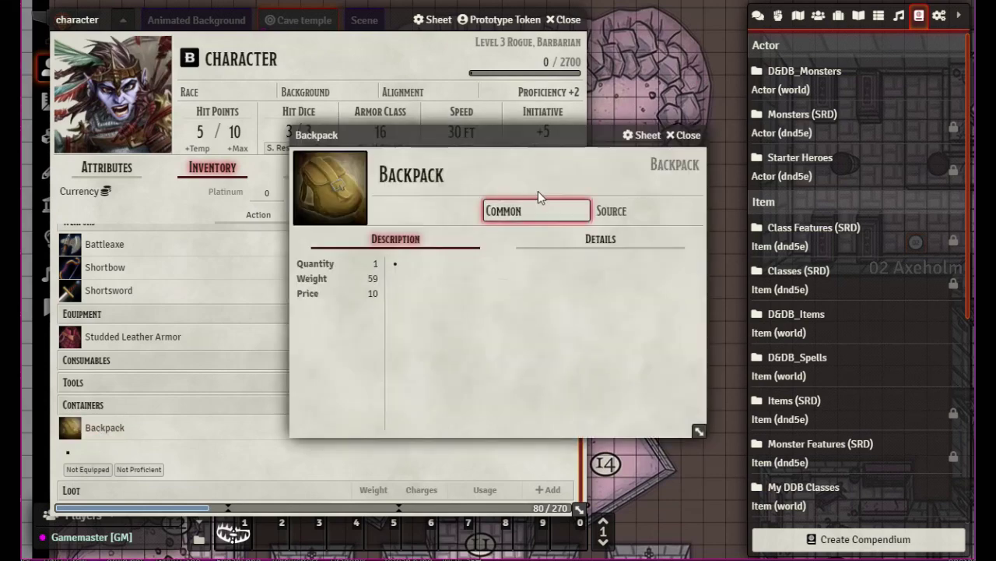
{"action": "left_click", "coordinate": [621, 243]}
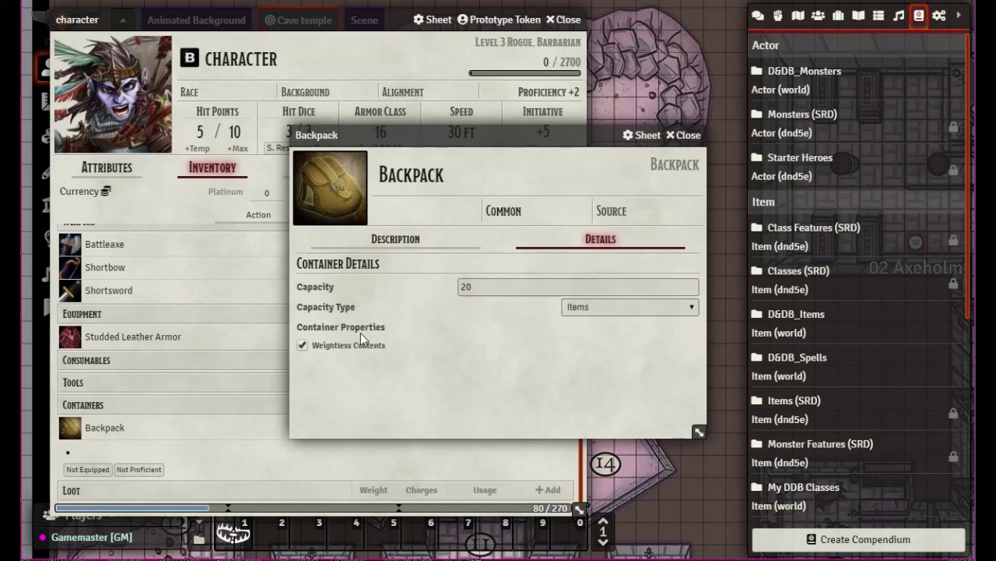
{"action": "left_click", "coordinate": [420, 247]}
{"action": "left_click", "coordinate": [685, 135]}
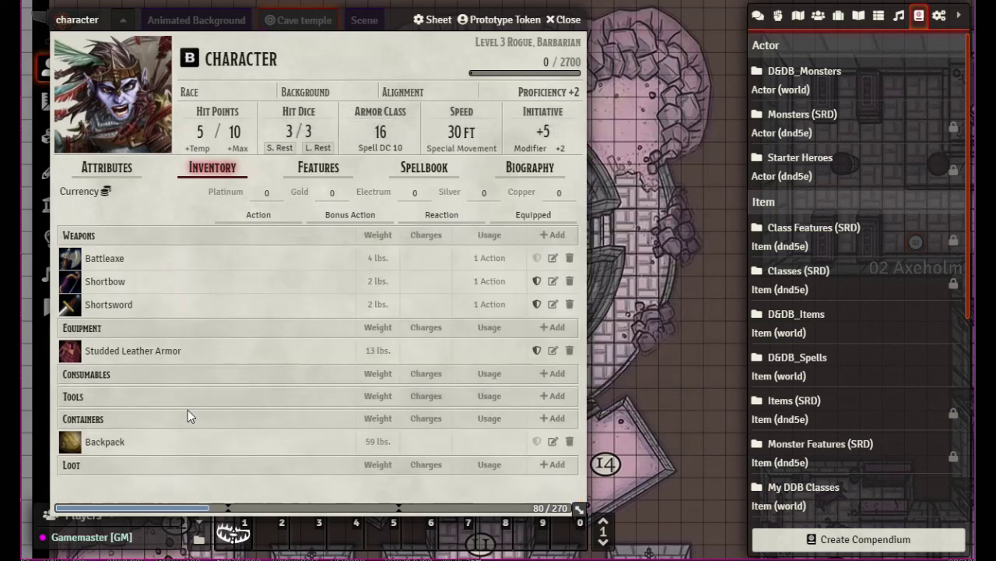
Post the character's Backpack to the chat log and delete its chat message
{"action": "left_click", "coordinate": [104, 441]}
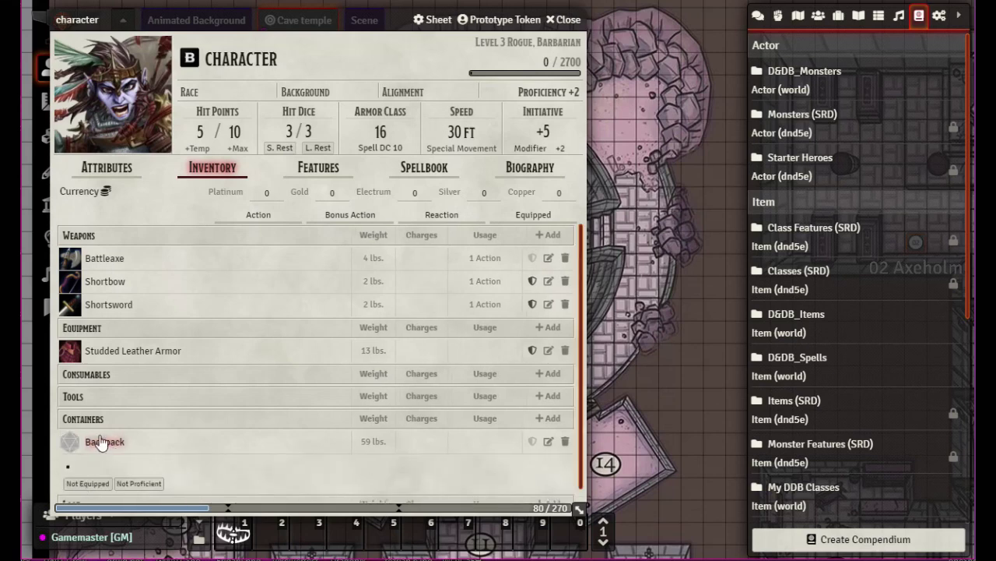
{"action": "left_click", "coordinate": [70, 445]}
{"action": "left_click", "coordinate": [760, 17]}
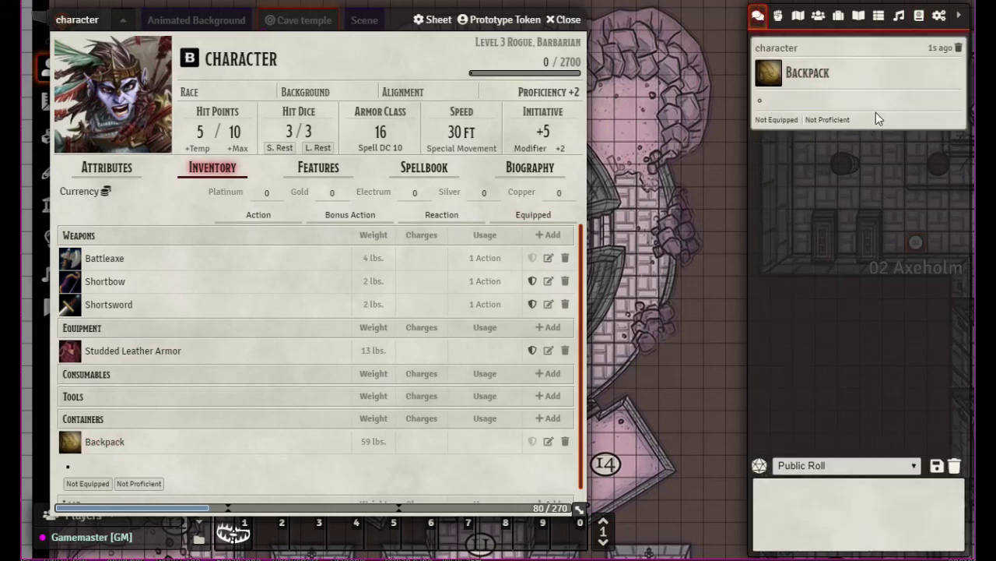
{"action": "left_click", "coordinate": [958, 48]}
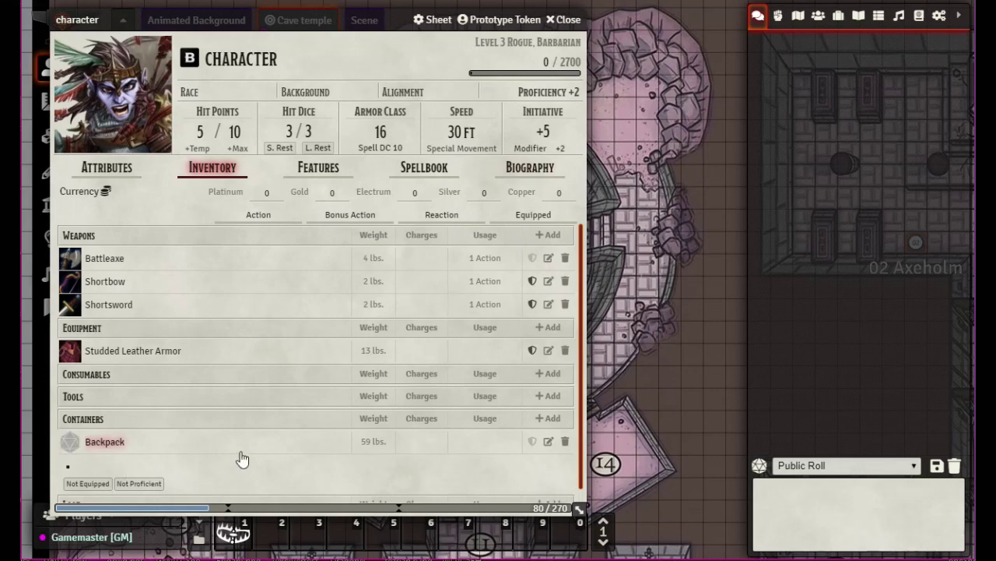
Mark the character's Backpack as equipped and expand its inventory entry
{"action": "left_click", "coordinate": [534, 448]}
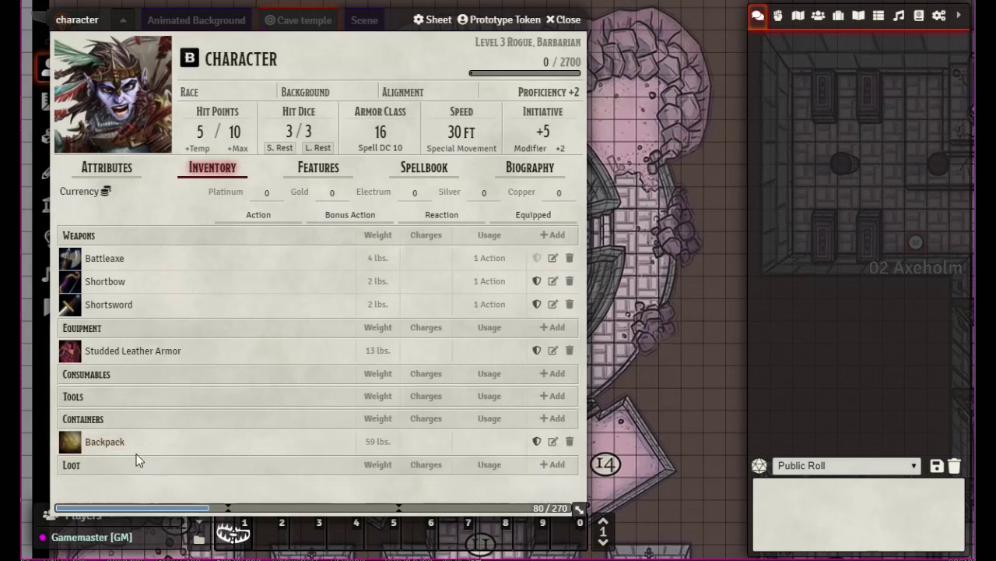
{"action": "left_click", "coordinate": [114, 447]}
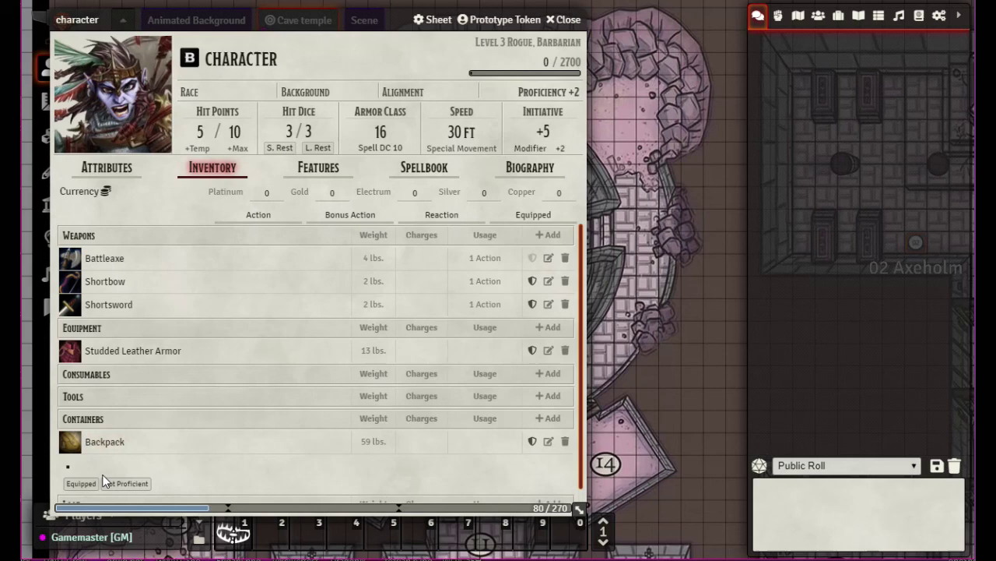
Search the Items (SRD) compendium for "bed" and add the Bedroll to the character's inventory
{"action": "left_click", "coordinate": [919, 17]}
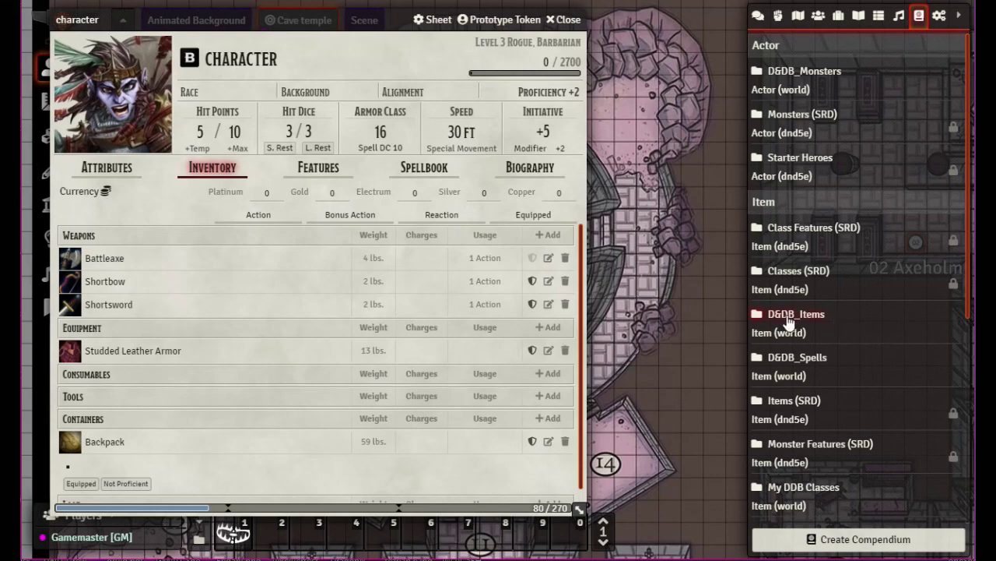
{"action": "left_click", "coordinate": [793, 401]}
{"action": "left_click_drag", "start_coordinate": [227, 67], "coordinate": [743, 34]}
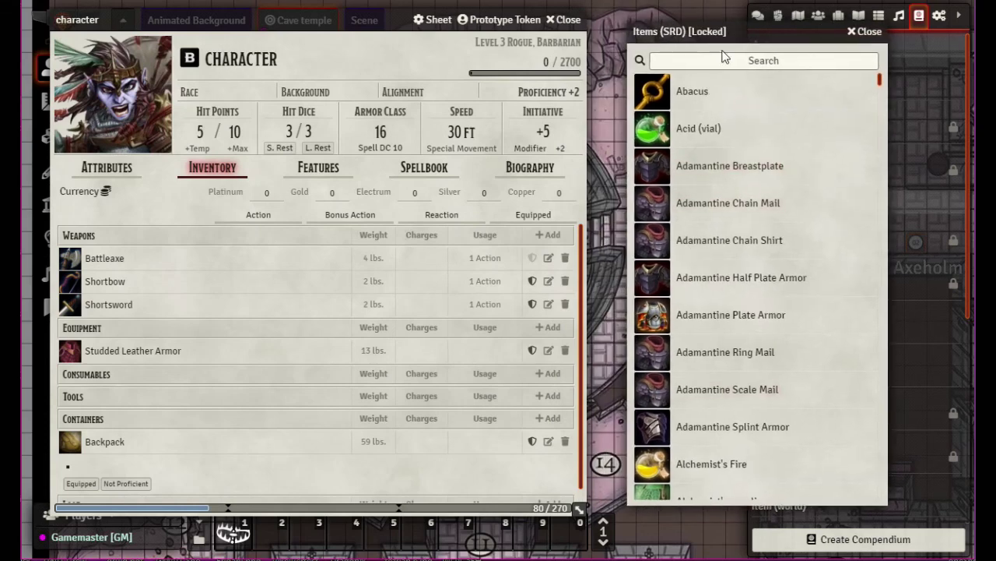
{"action": "left_click", "coordinate": [735, 61]}
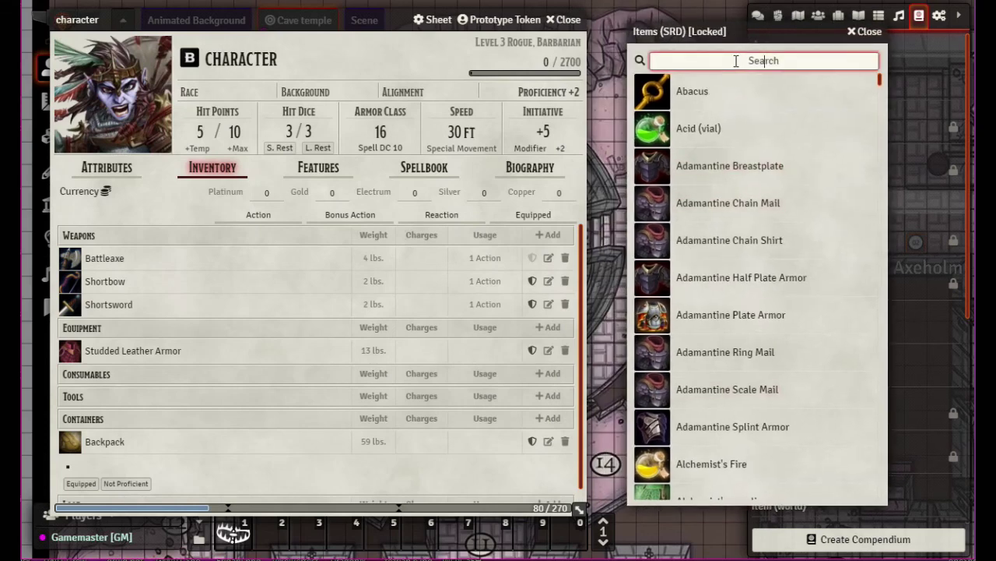
{"action": "type", "text": "bed"}
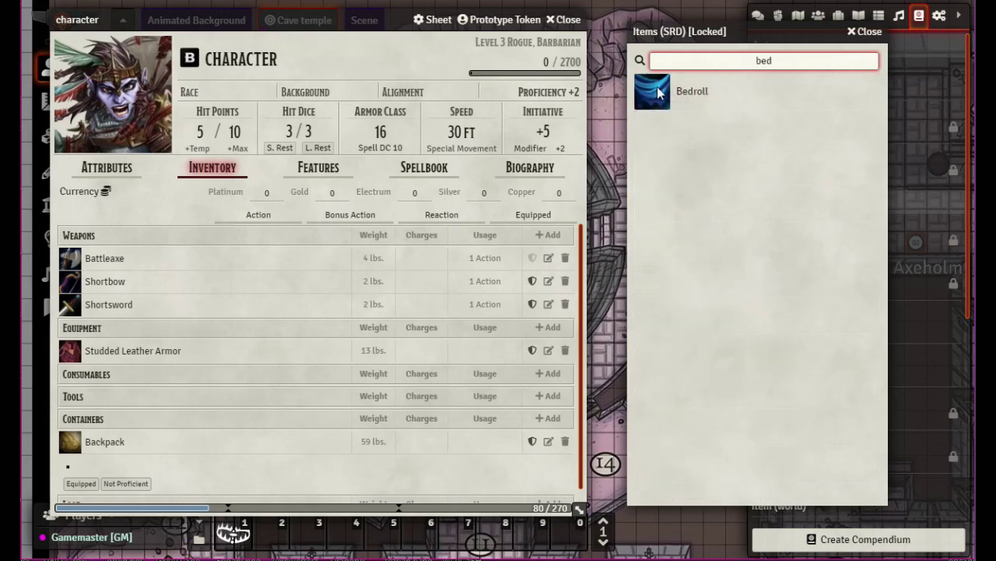
{"action": "left_click_drag", "start_coordinate": [678, 91], "coordinate": [160, 445]}
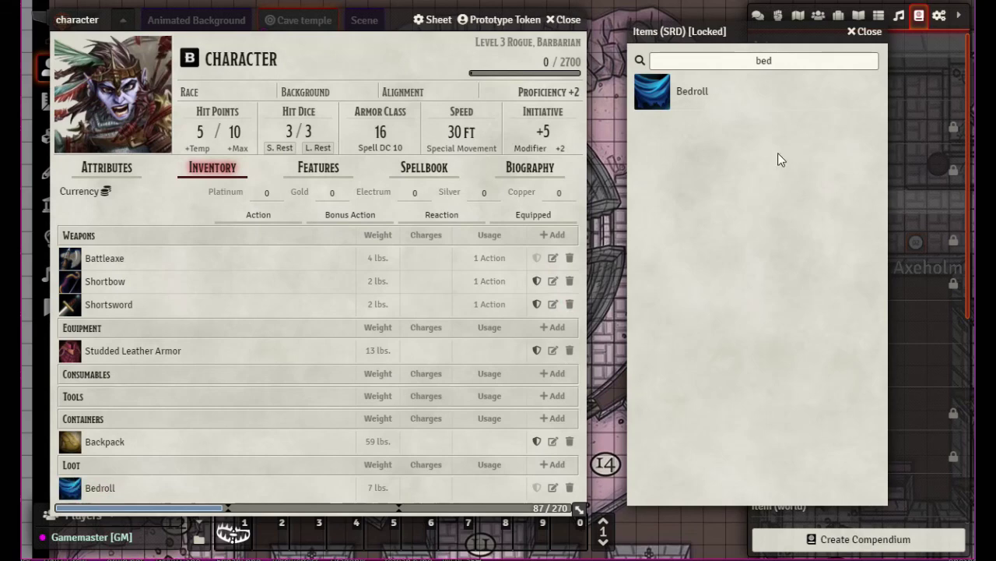
Search for "mess", add the Mess Kit to the character's inventory, and return from the compendium to the world's item list
{"action": "double_click", "coordinate": [791, 67]}
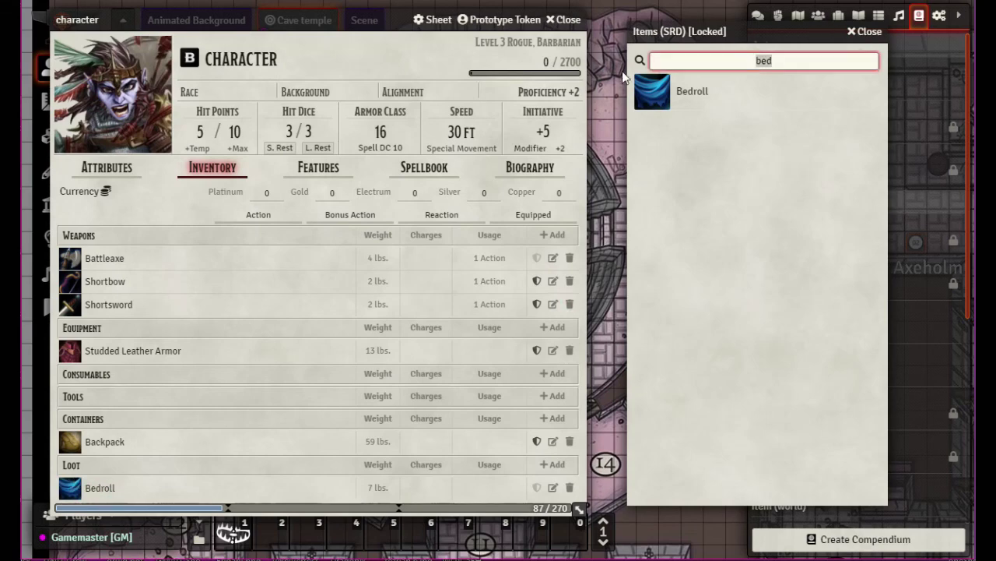
{"action": "type", "text": "mess"}
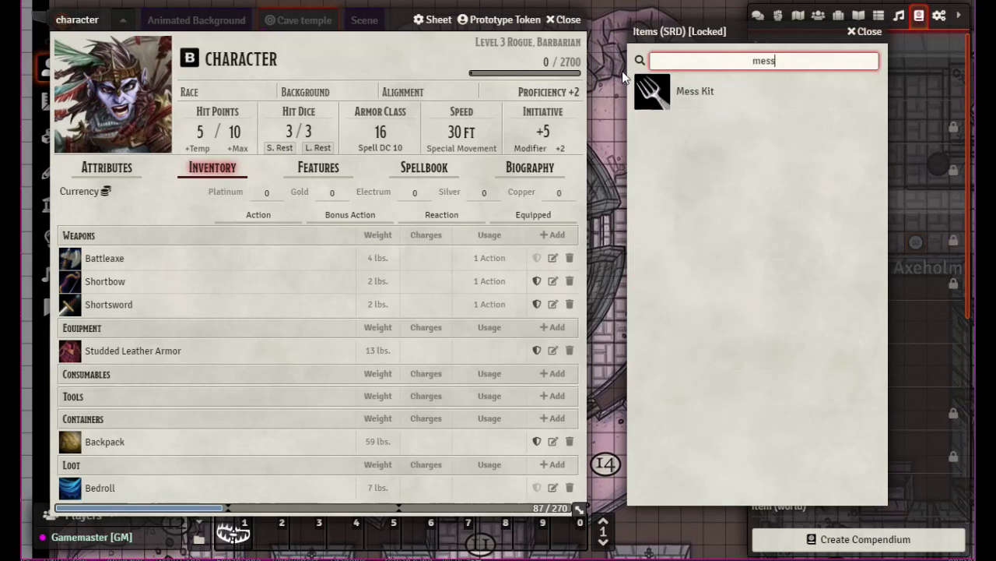
{"action": "left_click_drag", "start_coordinate": [658, 90], "coordinate": [137, 406]}
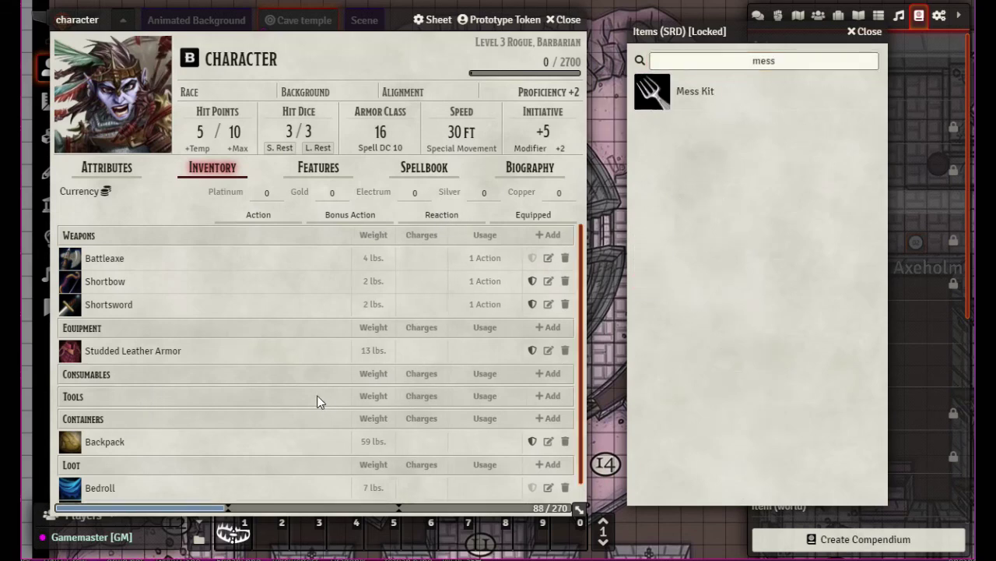
{"action": "scroll", "coordinate": [310, 402], "scroll_direction": "down", "scroll_amount": 1}
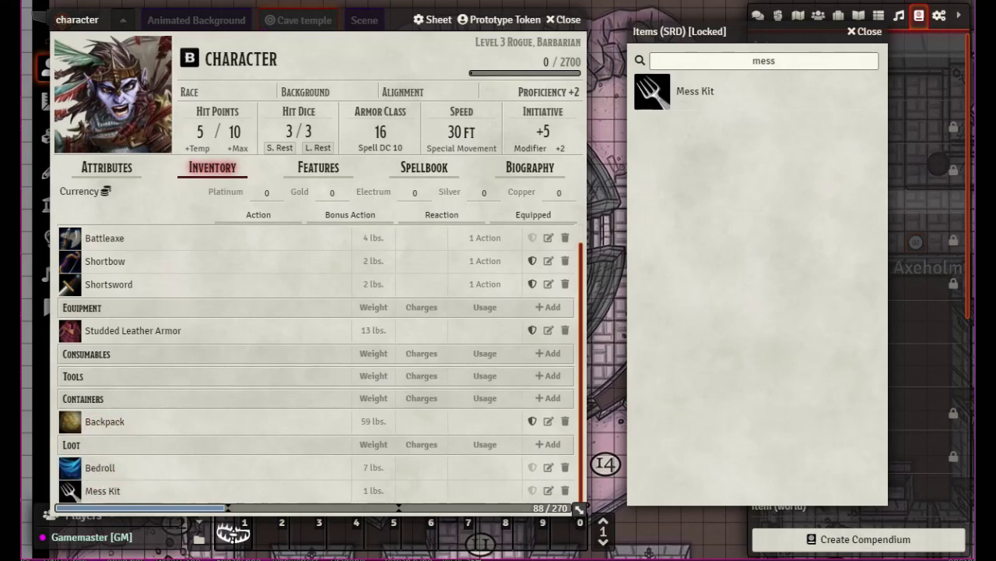
{"action": "left_click", "coordinate": [861, 33]}
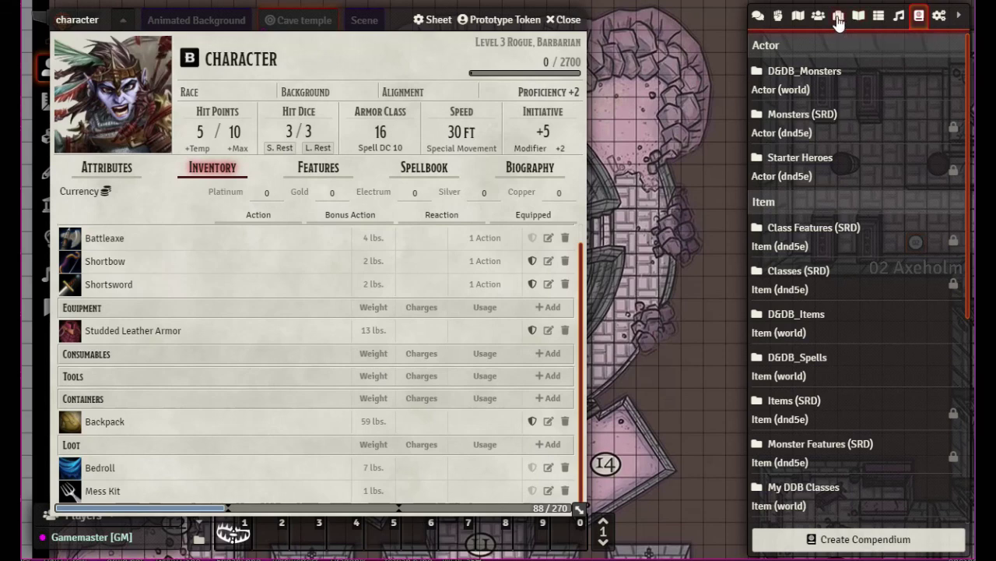
{"action": "left_click", "coordinate": [838, 19]}
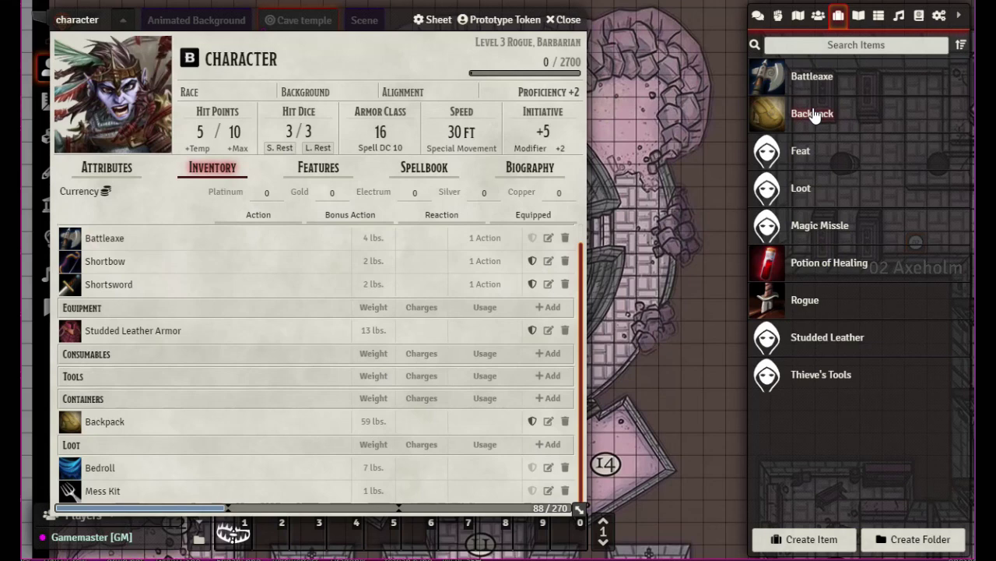
Open the Convert All Currency prompt for the character and decline the conversion
{"action": "left_click", "coordinate": [105, 195]}
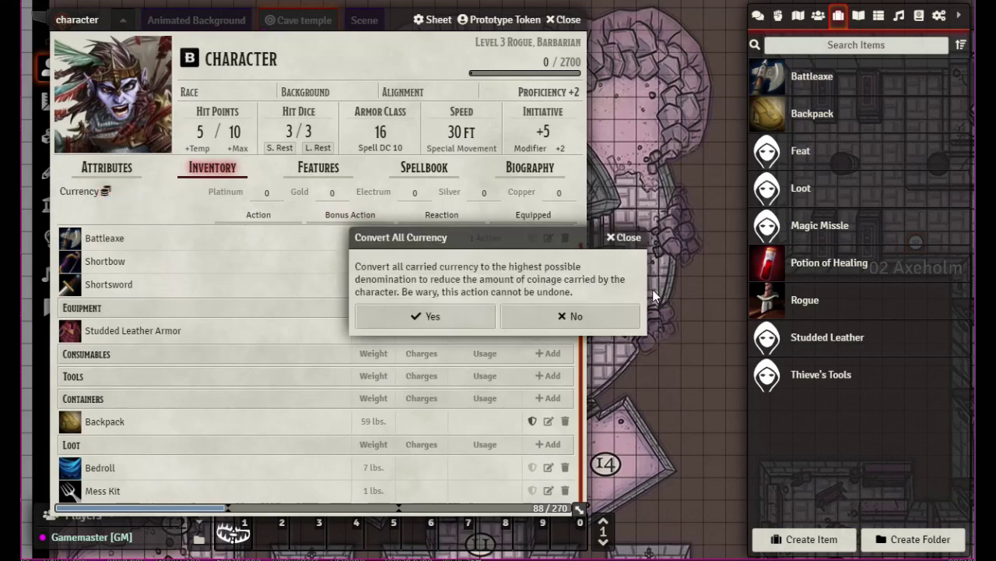
{"action": "left_click", "coordinate": [547, 316]}
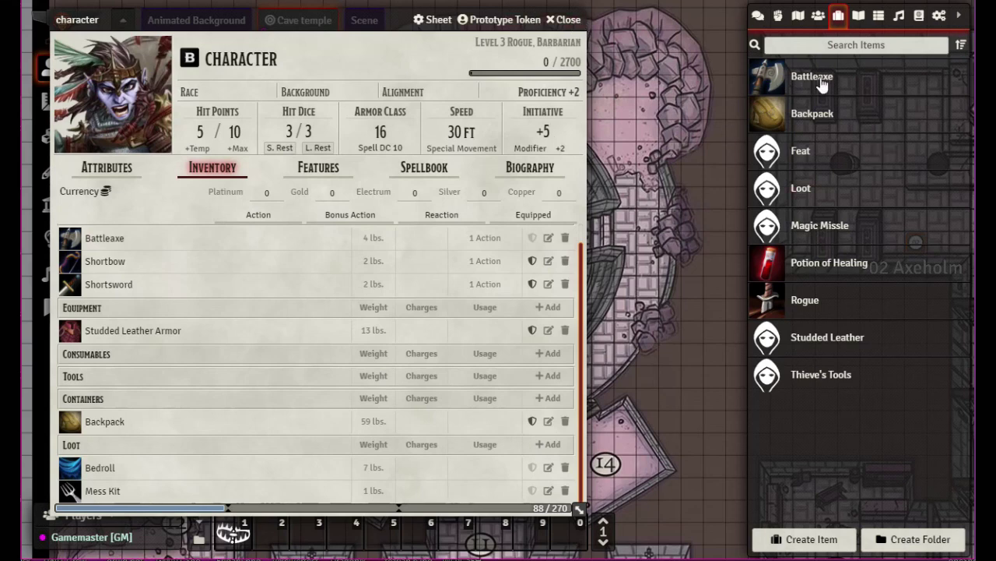
Look over the description sheet of the world's Feat item and close it
{"action": "left_click", "coordinate": [805, 158]}
{"action": "left_click_drag", "start_coordinate": [456, 138], "coordinate": [590, 184]}
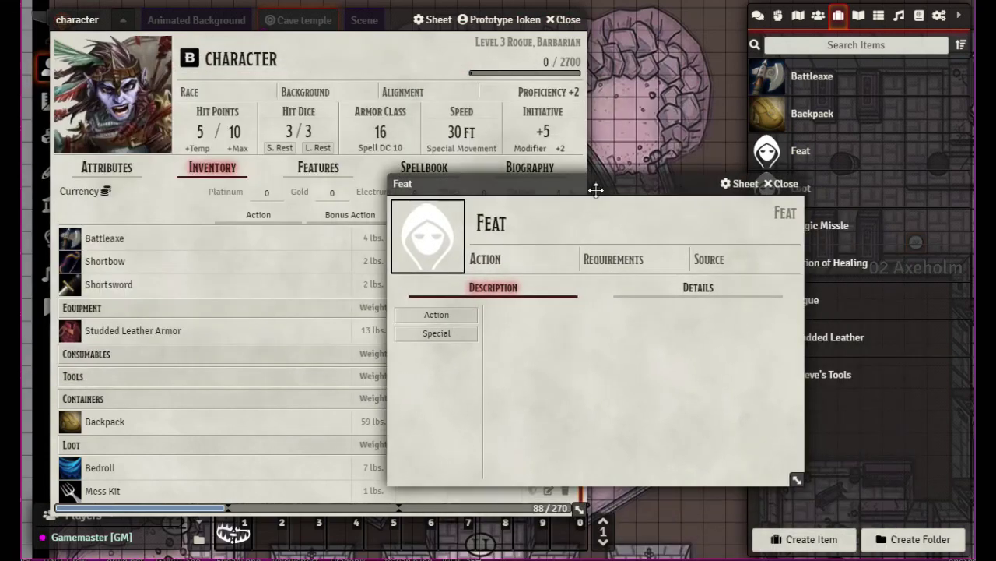
{"action": "left_click", "coordinate": [781, 184]}
Add the Feat item to the character's features, check its expanded entry, and delete it from Active Abilities
{"action": "left_click", "coordinate": [315, 169]}
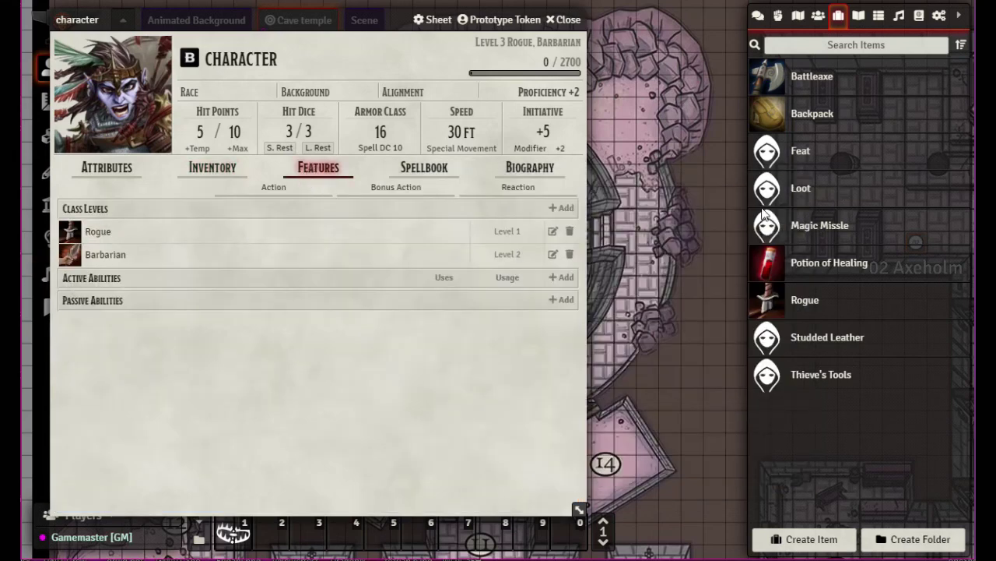
{"action": "left_click_drag", "start_coordinate": [763, 155], "coordinate": [290, 321]}
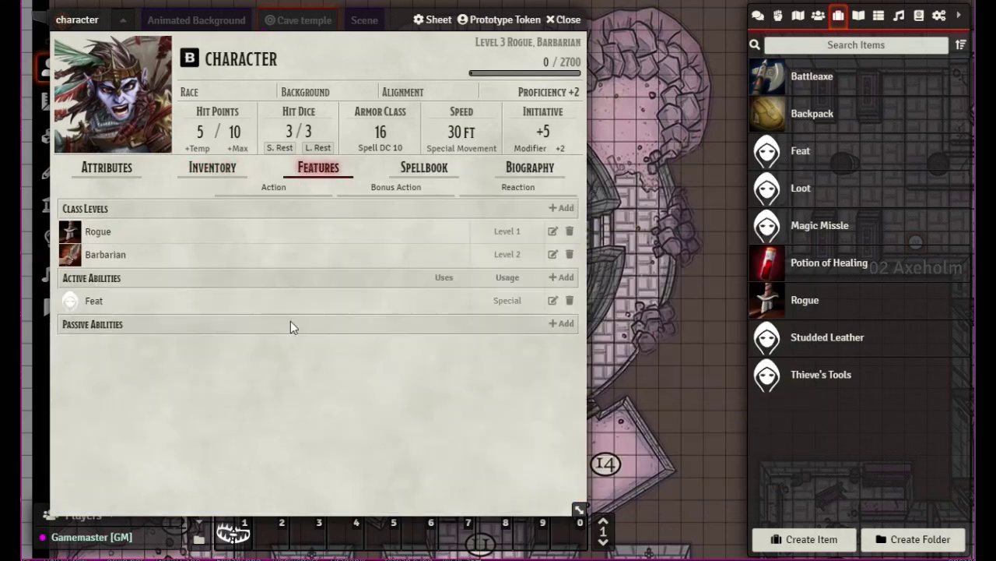
{"action": "left_click", "coordinate": [94, 302]}
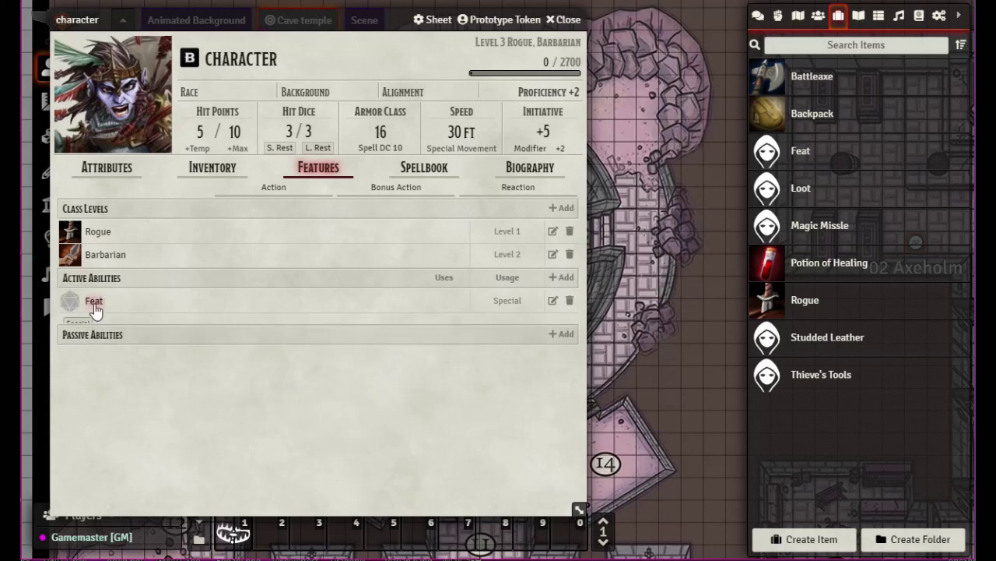
{"action": "left_click", "coordinate": [94, 302]}
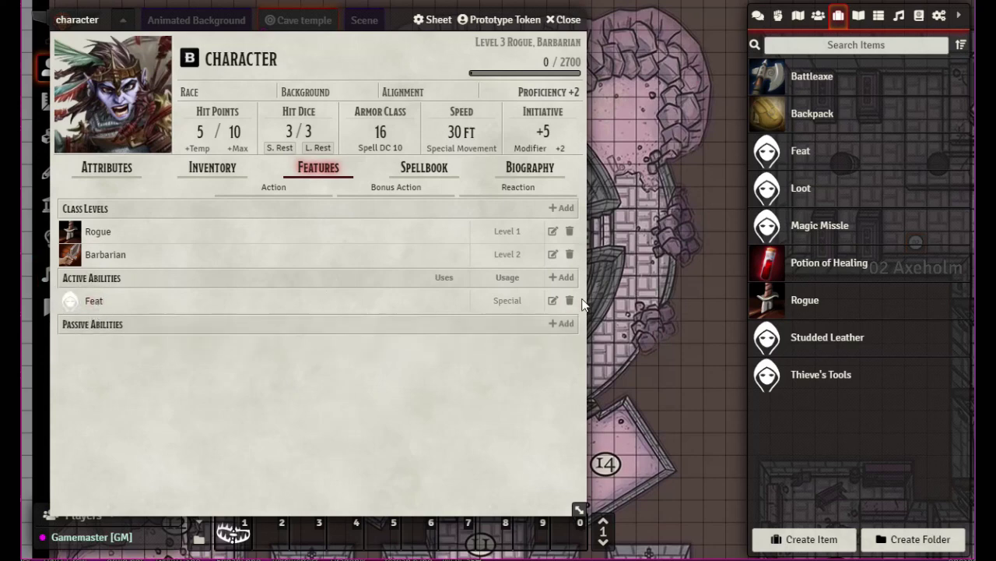
{"action": "left_click", "coordinate": [569, 302]}
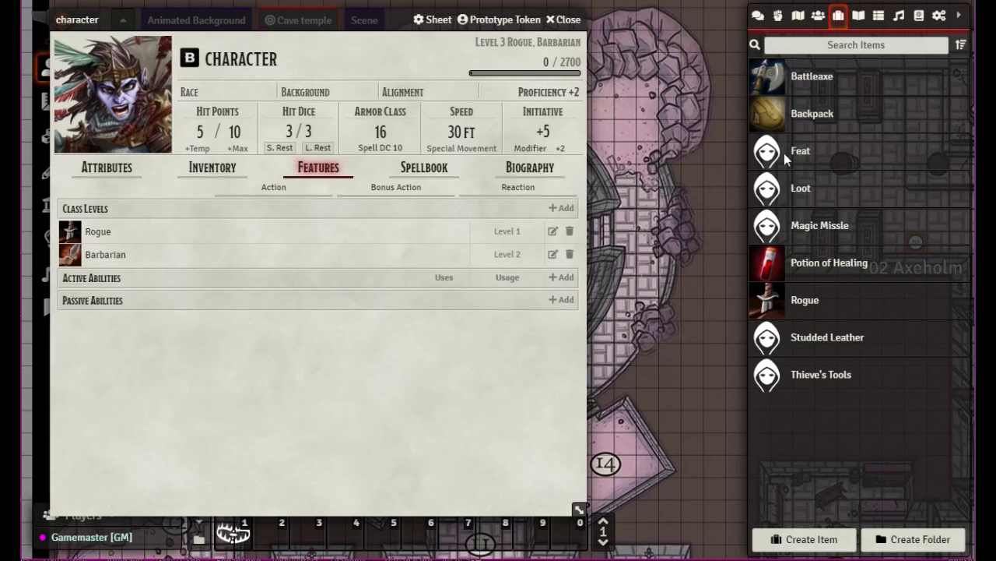
Open the Class Features (SRD) compendium, place its window clear of the directory, and show the world's actor list
{"action": "left_click", "coordinate": [919, 16]}
{"action": "scroll", "coordinate": [826, 240], "scroll_direction": "down", "scroll_amount": 2}
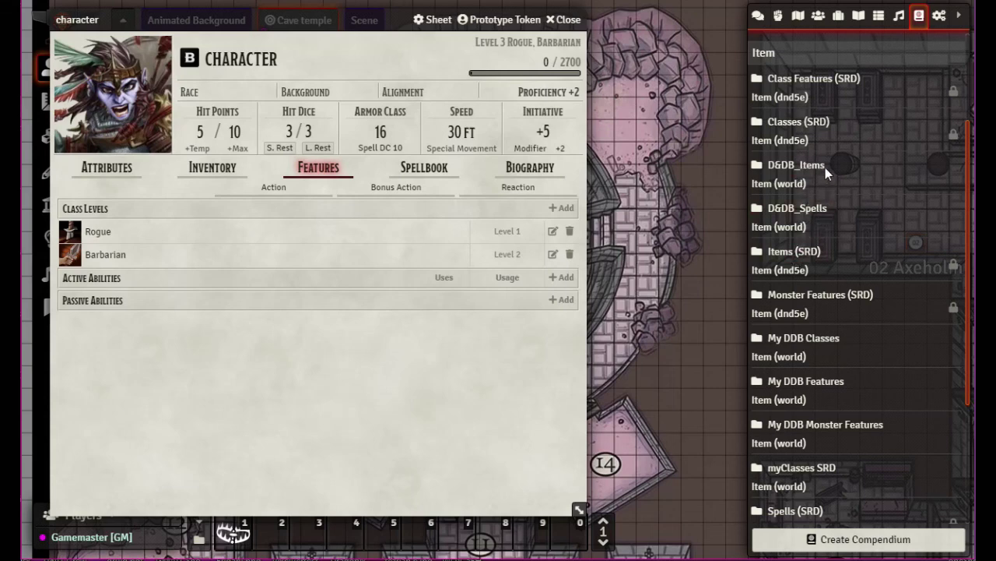
{"action": "left_click", "coordinate": [799, 84]}
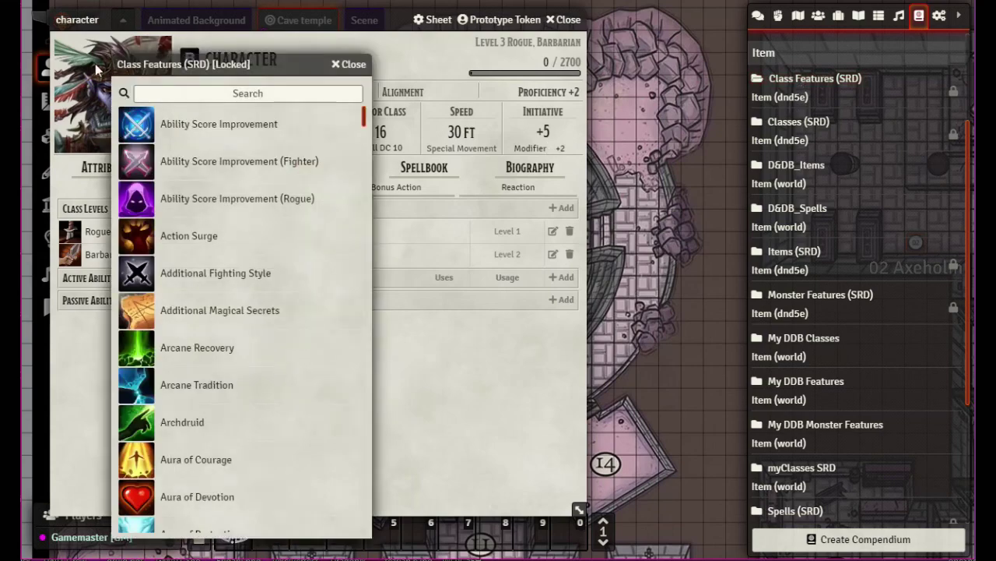
{"action": "left_click_drag", "start_coordinate": [246, 68], "coordinate": [636, 48]}
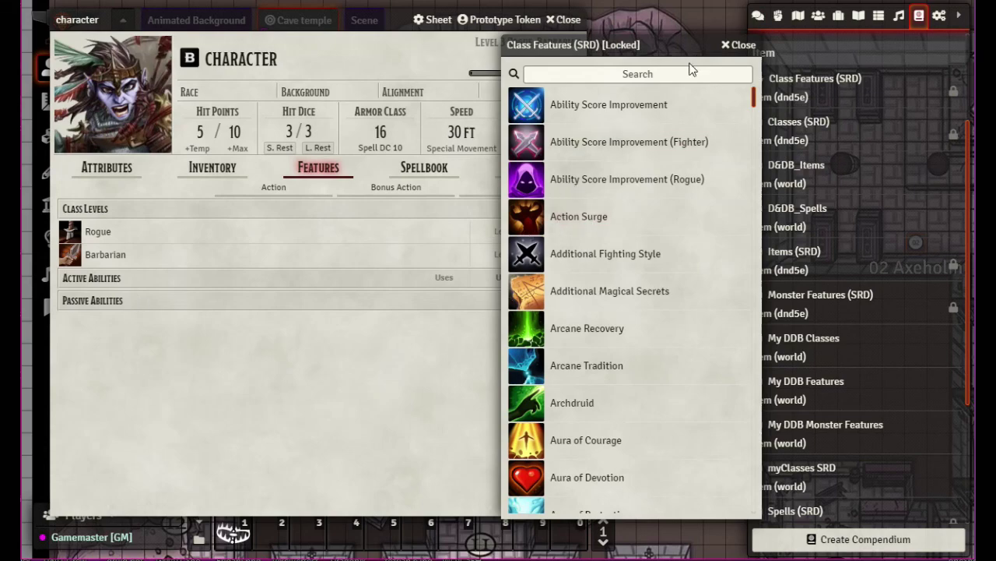
{"action": "left_click_drag", "start_coordinate": [683, 50], "coordinate": [210, 48]}
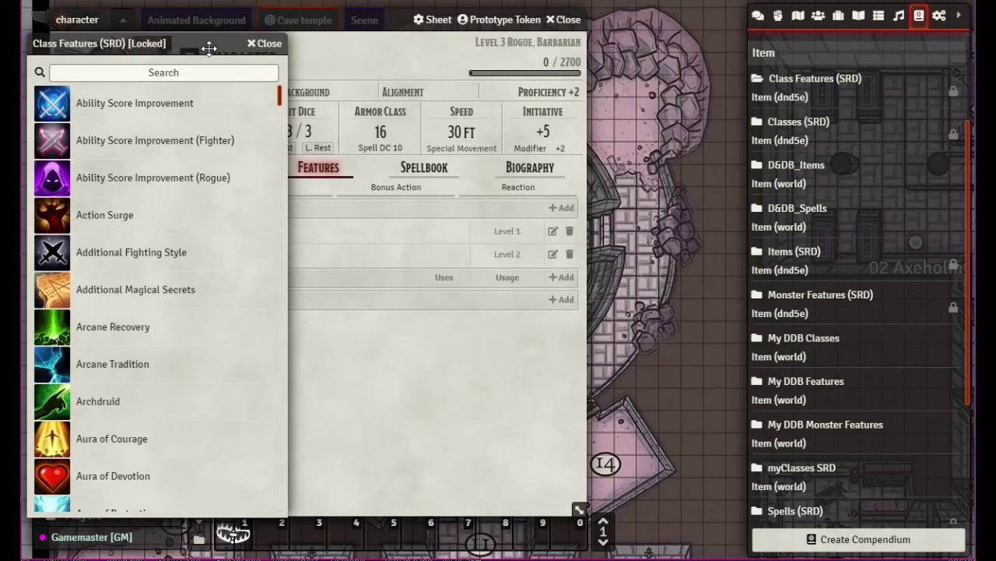
{"action": "left_click", "coordinate": [818, 17]}
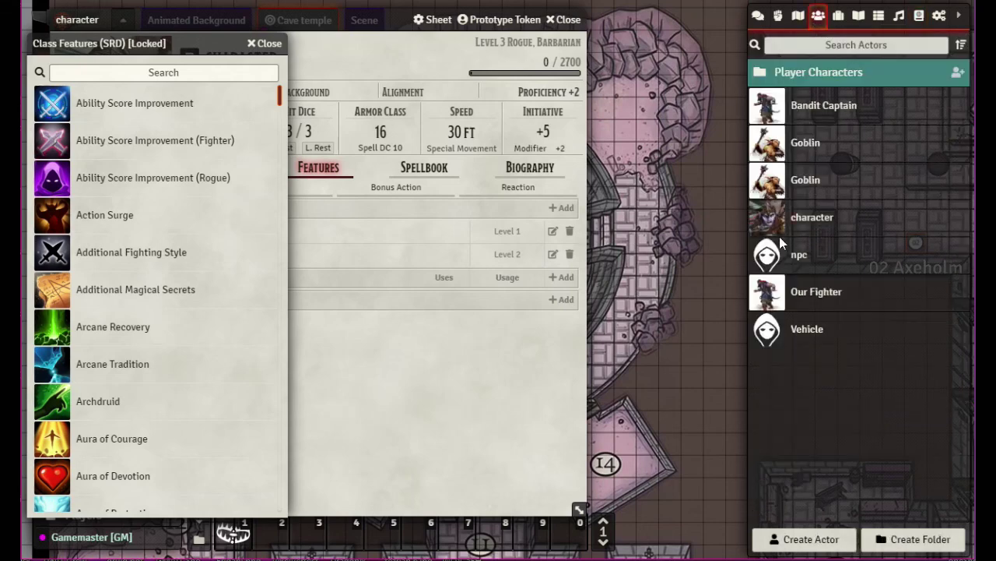
Open the world's Feat item and rename it Action Surge
{"action": "left_click", "coordinate": [838, 16]}
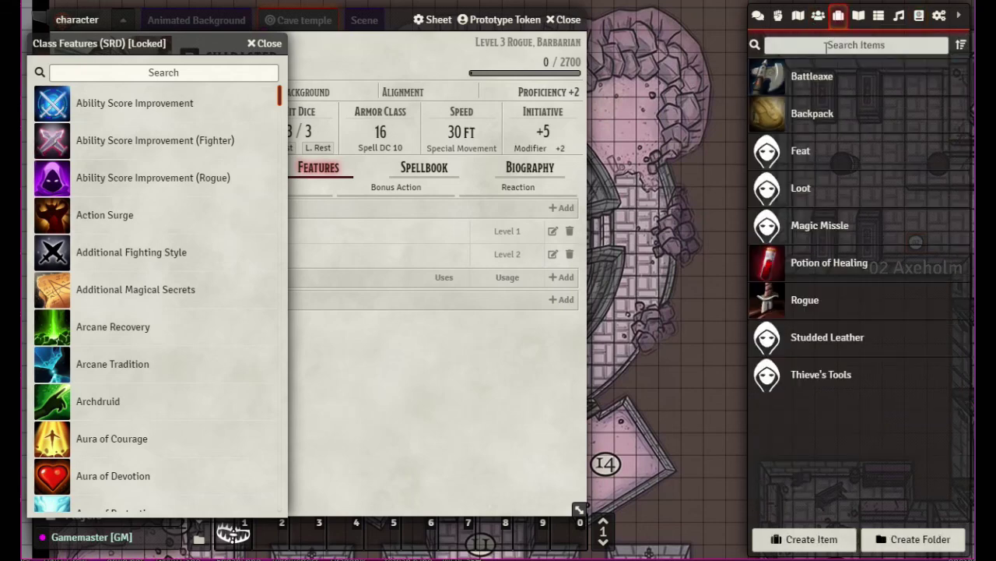
{"action": "left_click", "coordinate": [798, 151]}
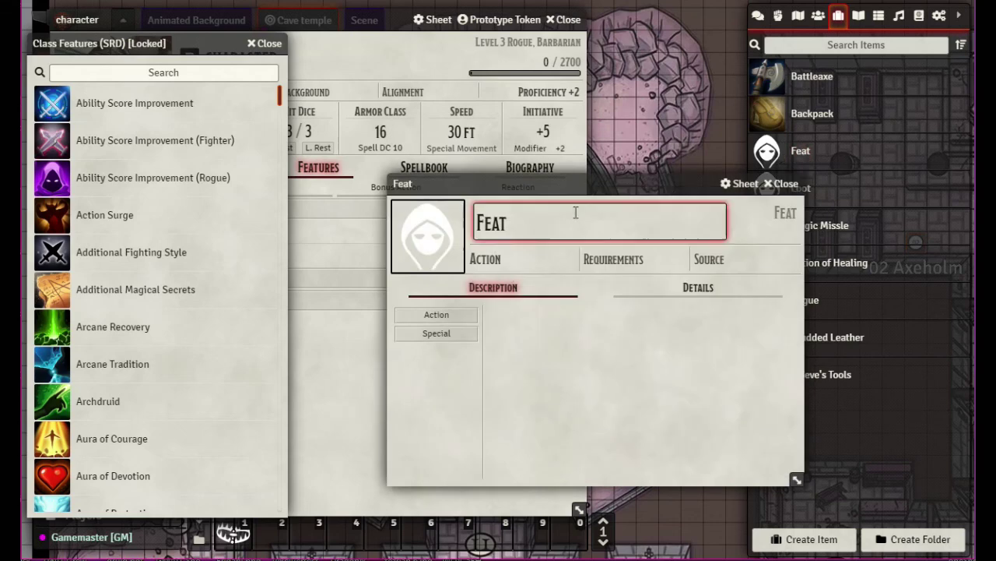
{"action": "left_click_drag", "start_coordinate": [541, 225], "coordinate": [301, 240]}
{"action": "type", "text": "Action"}
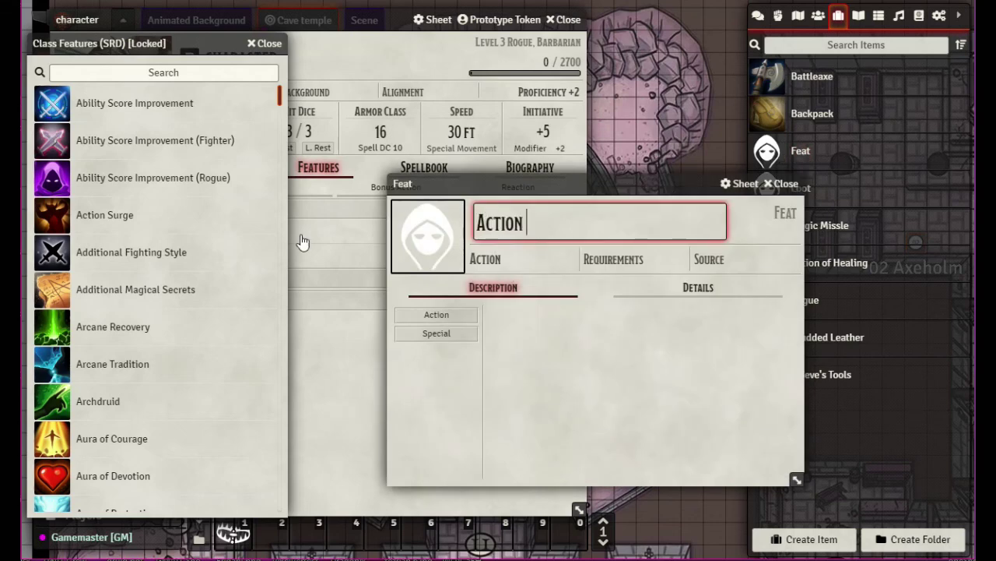
{"action": "type", "text": " Surge"}
{"action": "left_click", "coordinate": [523, 262]}
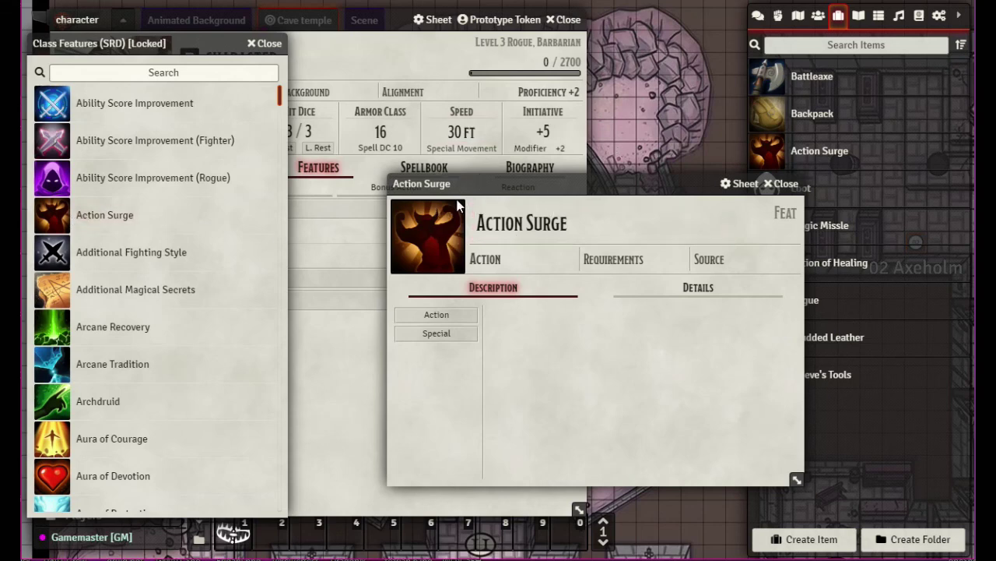
Open the compendium's Action Surge beside the world item and compare their feature details, also reading the compendium description
{"action": "left_click", "coordinate": [107, 221]}
{"action": "left_click_drag", "start_coordinate": [525, 127], "coordinate": [287, 35]}
{"action": "left_click_drag", "start_coordinate": [573, 191], "coordinate": [672, 51]}
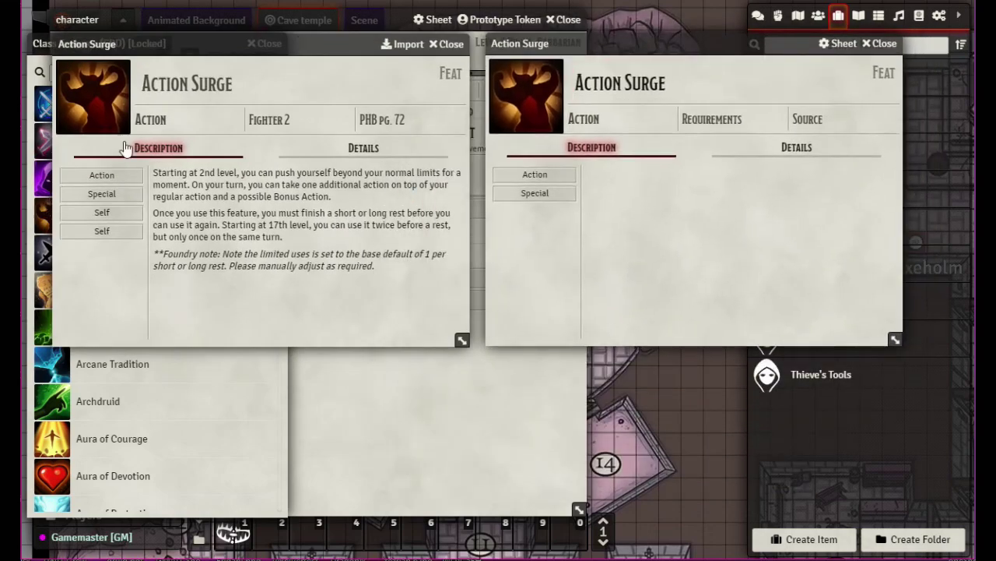
{"action": "left_click", "coordinate": [363, 150]}
{"action": "left_click", "coordinate": [785, 153]}
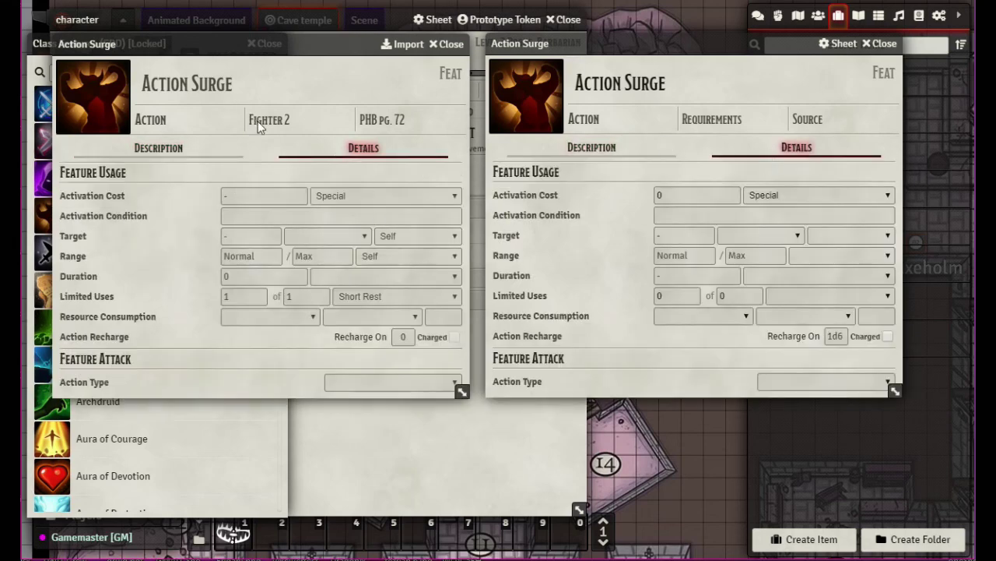
{"action": "left_click", "coordinate": [179, 148]}
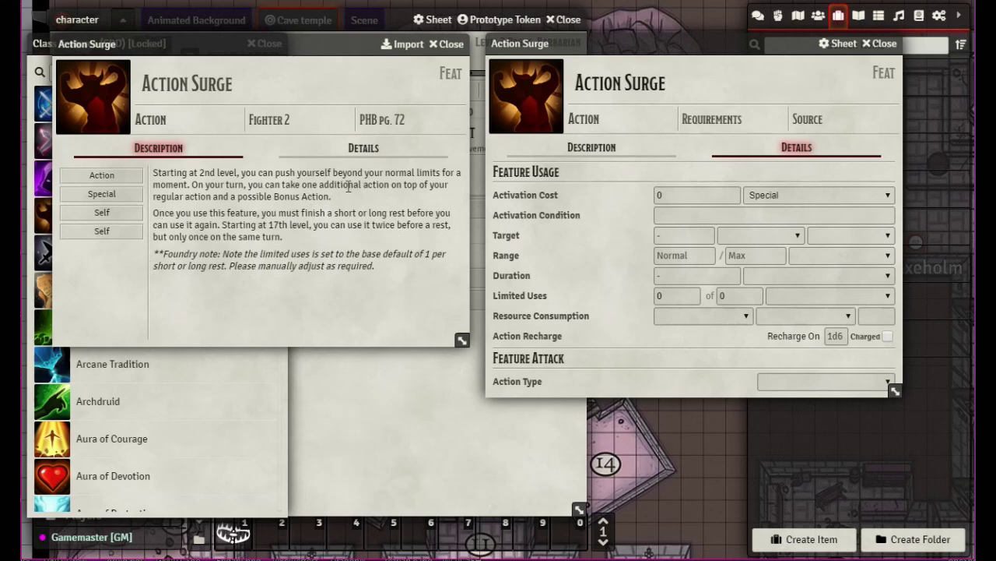
{"action": "left_click", "coordinate": [364, 148]}
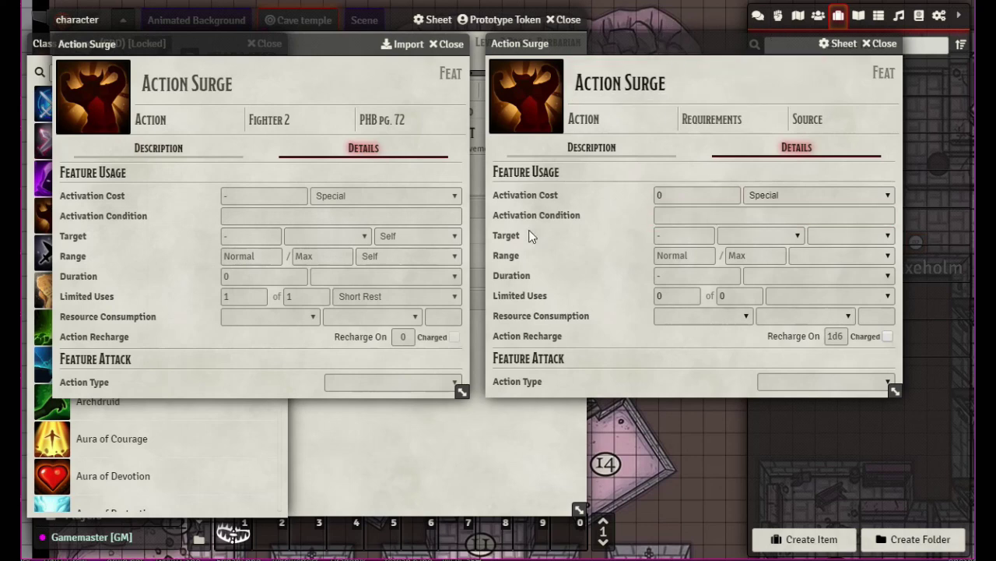
Set the target type of the world's Action Surge item to Self and look over the other target options
{"action": "left_click", "coordinate": [684, 197]}
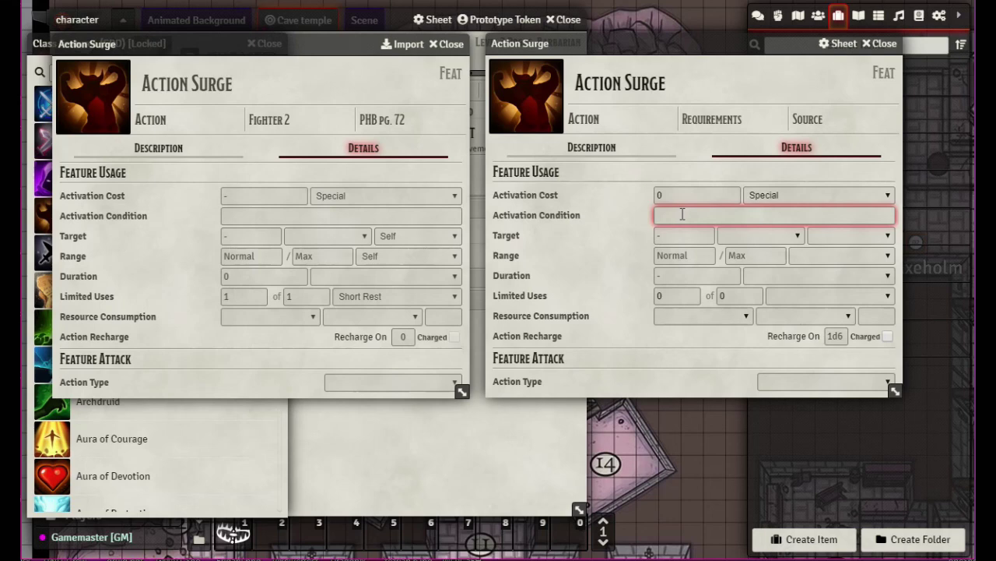
{"action": "left_click", "coordinate": [887, 235]}
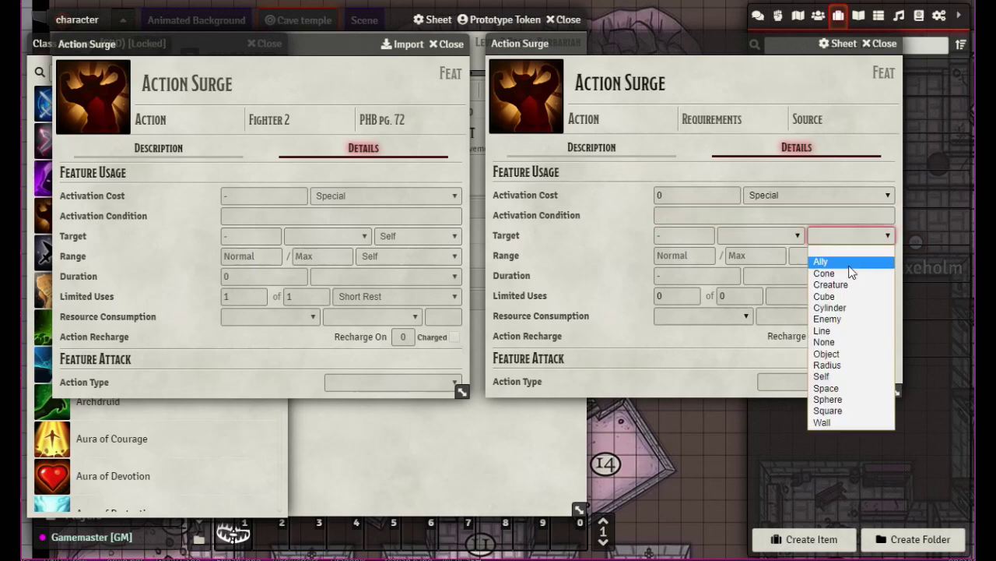
{"action": "left_click", "coordinate": [825, 376]}
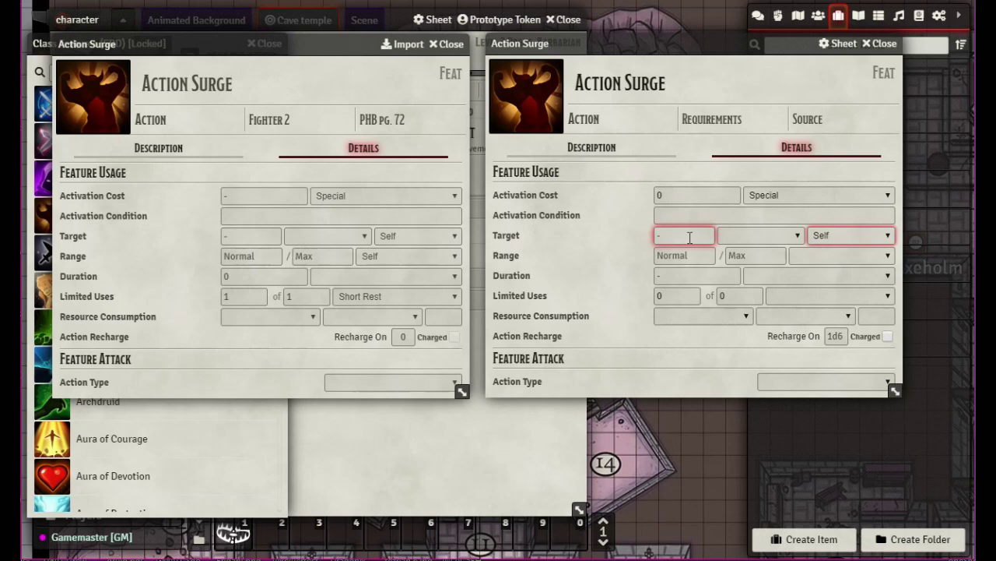
{"action": "left_click", "coordinate": [799, 236]}
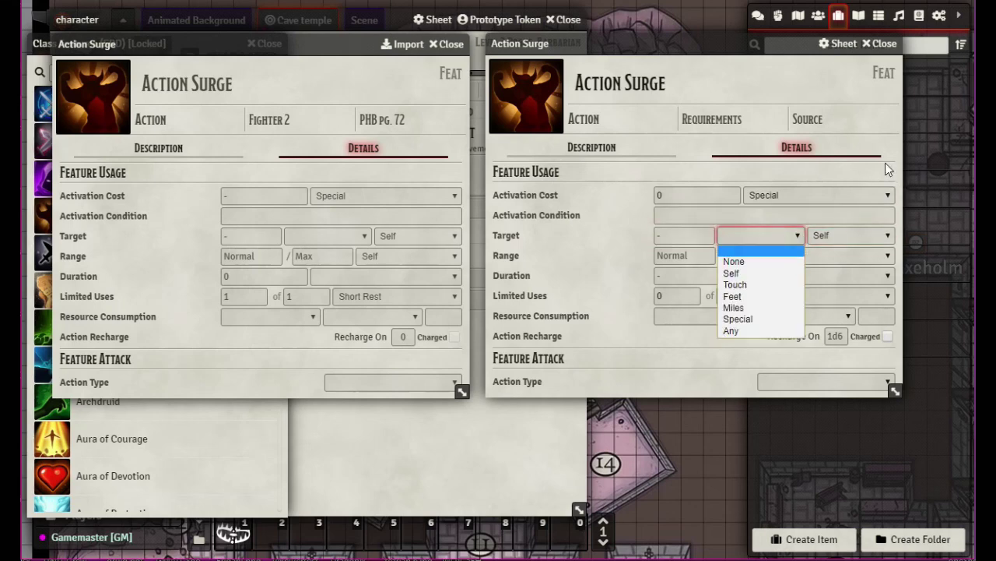
{"action": "left_click", "coordinate": [902, 237]}
{"action": "left_click", "coordinate": [890, 236]}
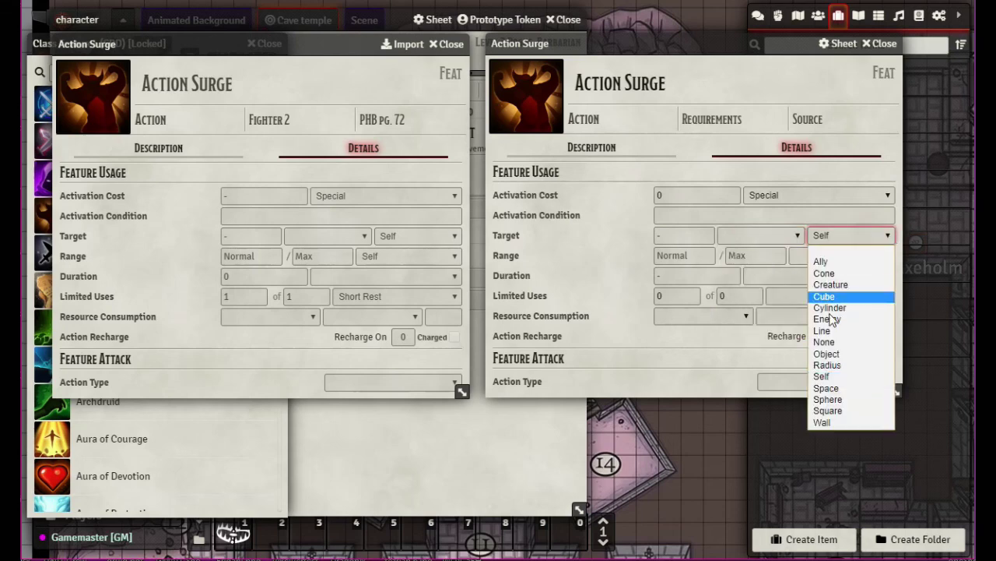
{"action": "left_click", "coordinate": [900, 221]}
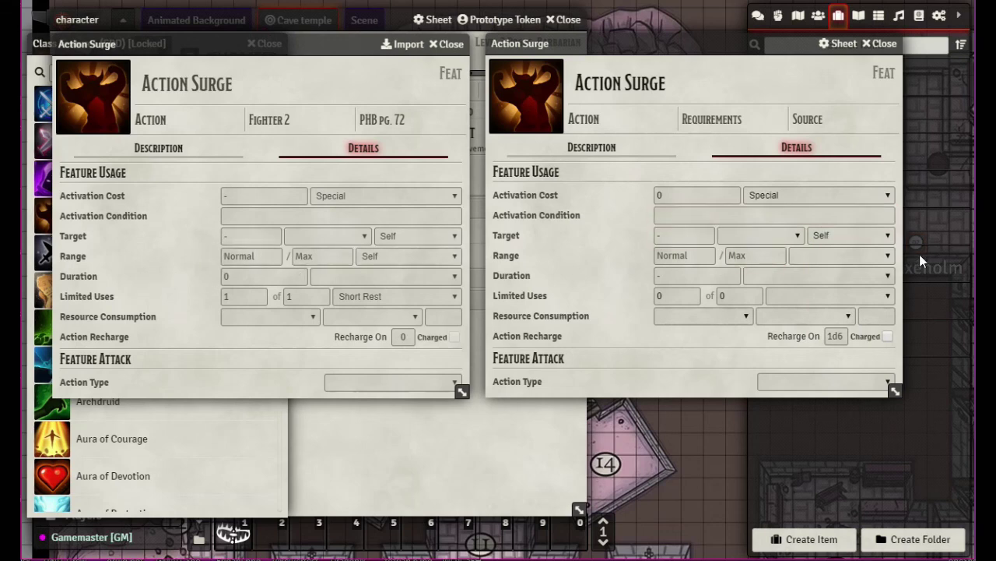
Set the Action Surge item's range to Self and check the available duration units without choosing one
{"action": "left_click", "coordinate": [889, 254]}
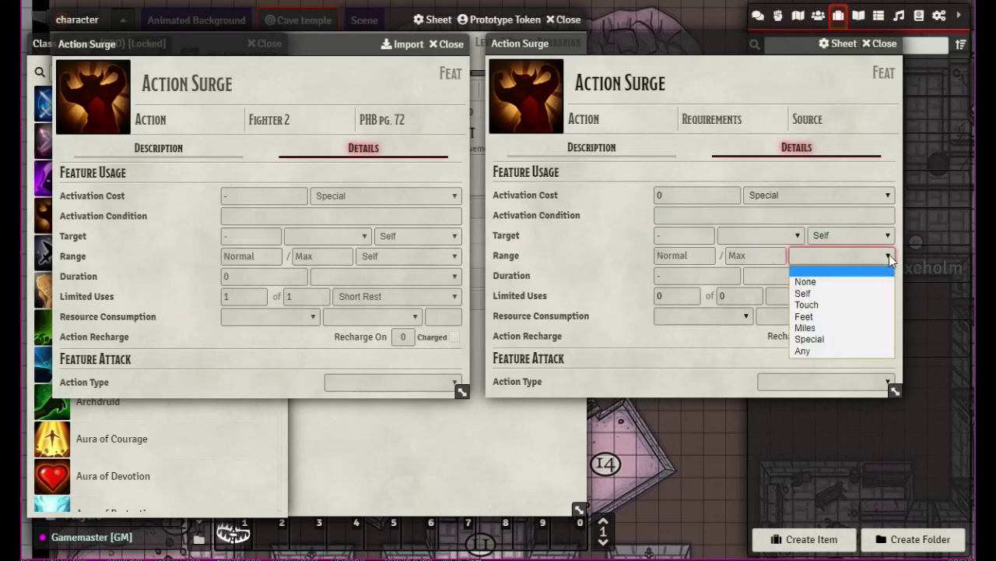
{"action": "left_click", "coordinate": [821, 295]}
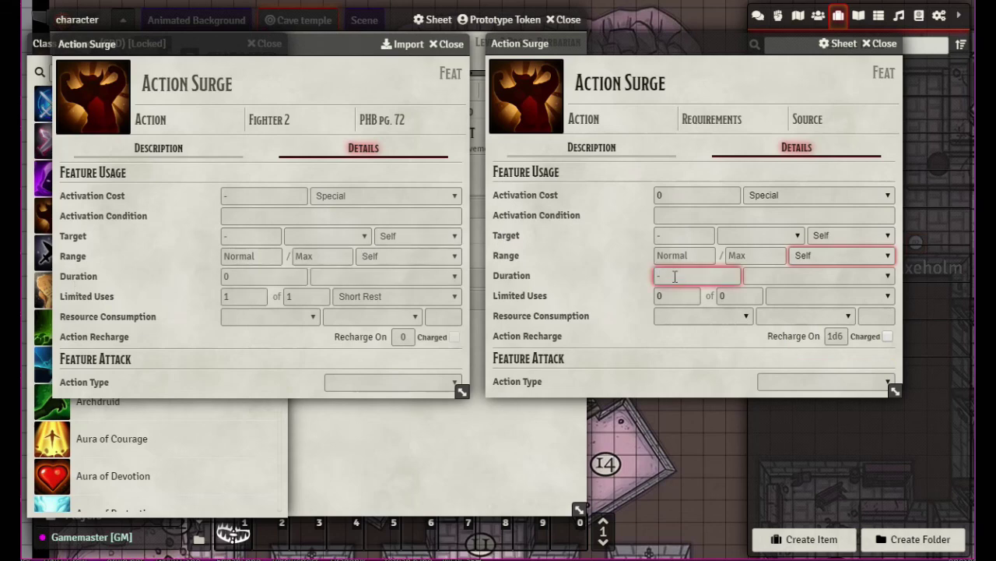
{"action": "left_click", "coordinate": [888, 275]}
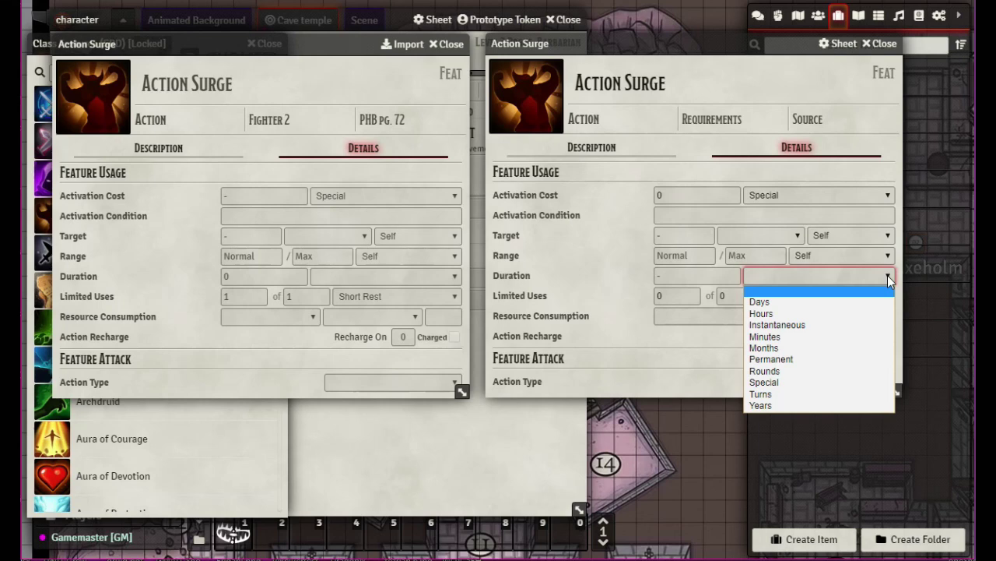
{"action": "left_click", "coordinate": [888, 275]}
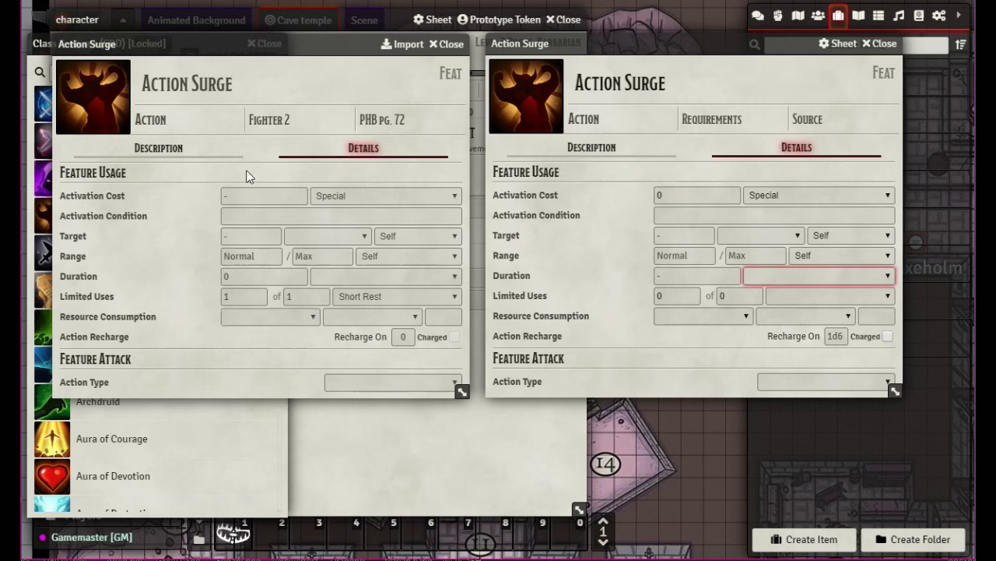
Set the Action Surge item's limited uses to 1 of 1
{"action": "left_click", "coordinate": [740, 296]}
{"action": "type", "text": "1"}
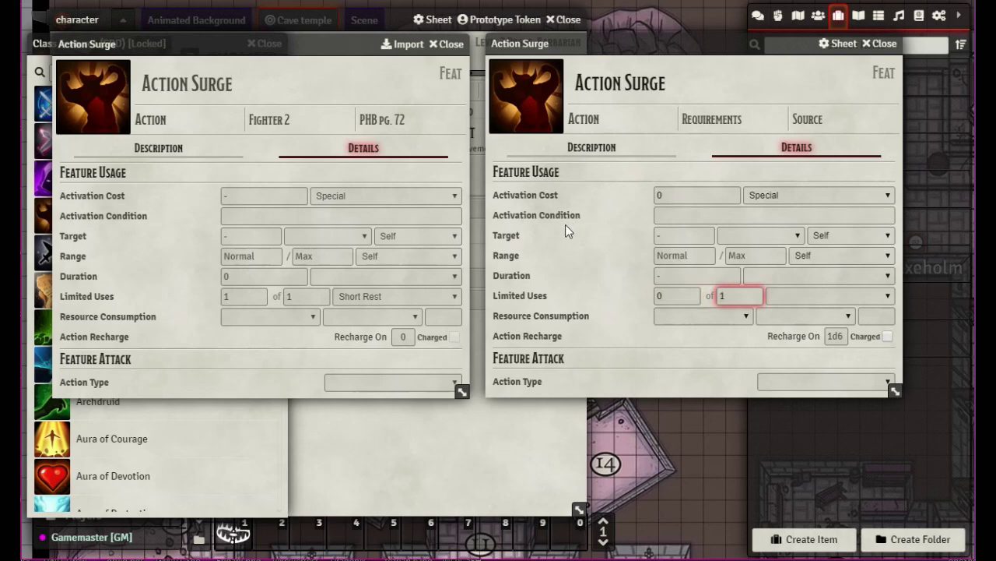
{"action": "left_click", "coordinate": [670, 295]}
{"action": "type", "text": "1"}
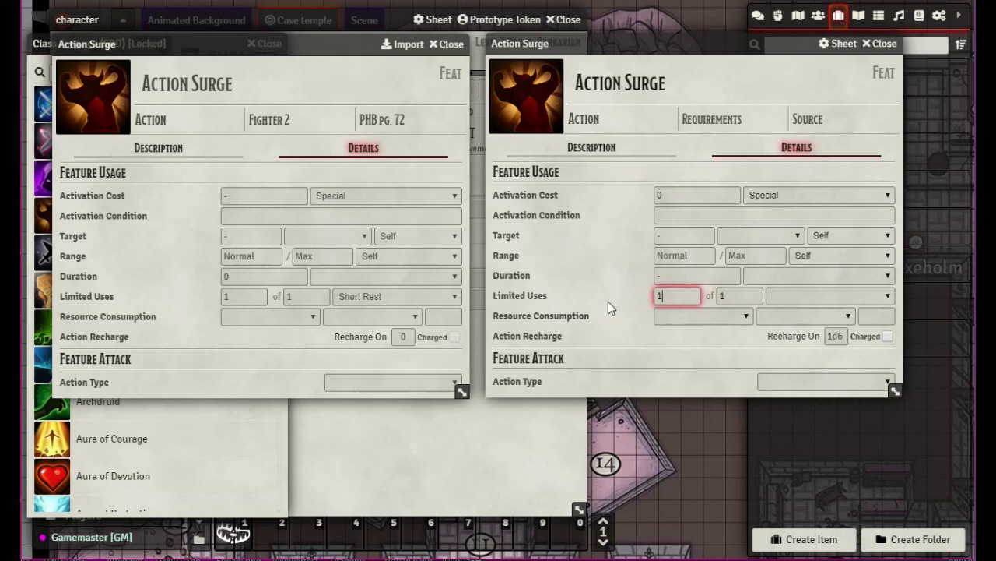
Set the maximum of the Action Surge item's limited uses to 2
{"action": "left_click", "coordinate": [723, 296]}
{"action": "key", "text": "BackSpace"}
{"action": "type", "text": "2"}
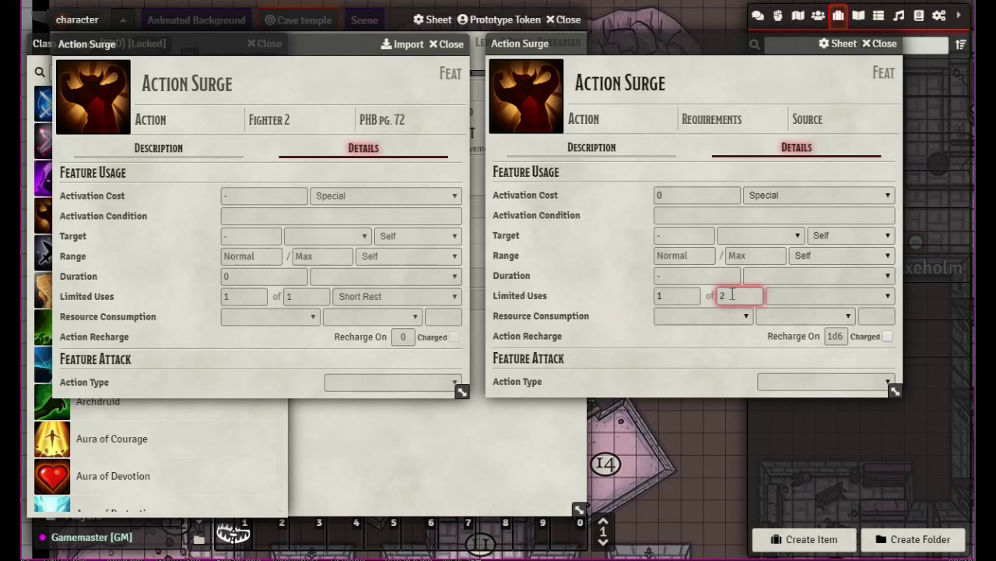
{"action": "key", "text": "Tab"}
Make the Action Surge item's limited uses recover on a Short Rest and set their maximum to 1
{"action": "left_click", "coordinate": [886, 294]}
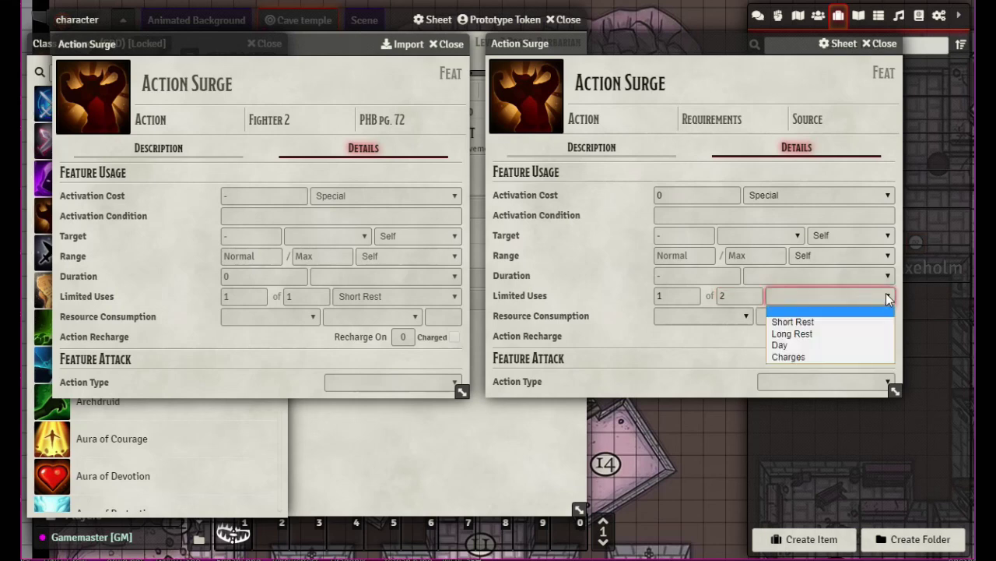
{"action": "left_click", "coordinate": [791, 319]}
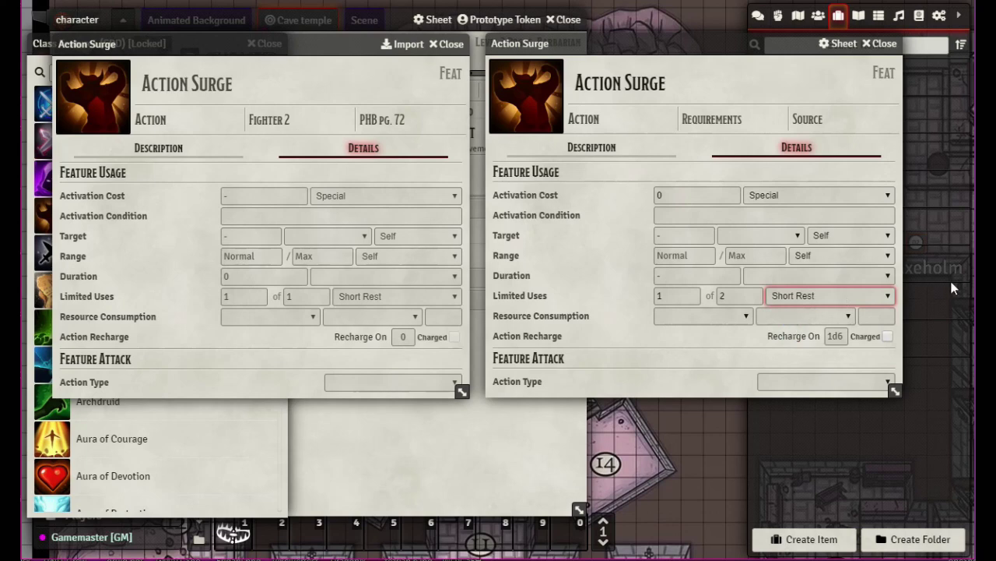
{"action": "key", "text": "shift+Tab"}
{"action": "key", "text": "shift+Tab"}
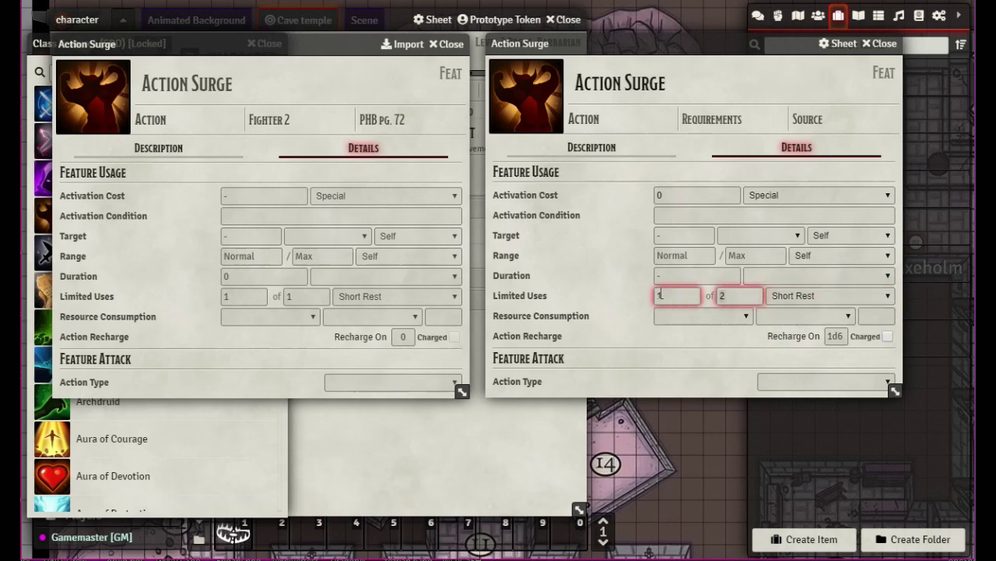
{"action": "key", "text": "Tab"}
{"action": "type", "text": "1"}
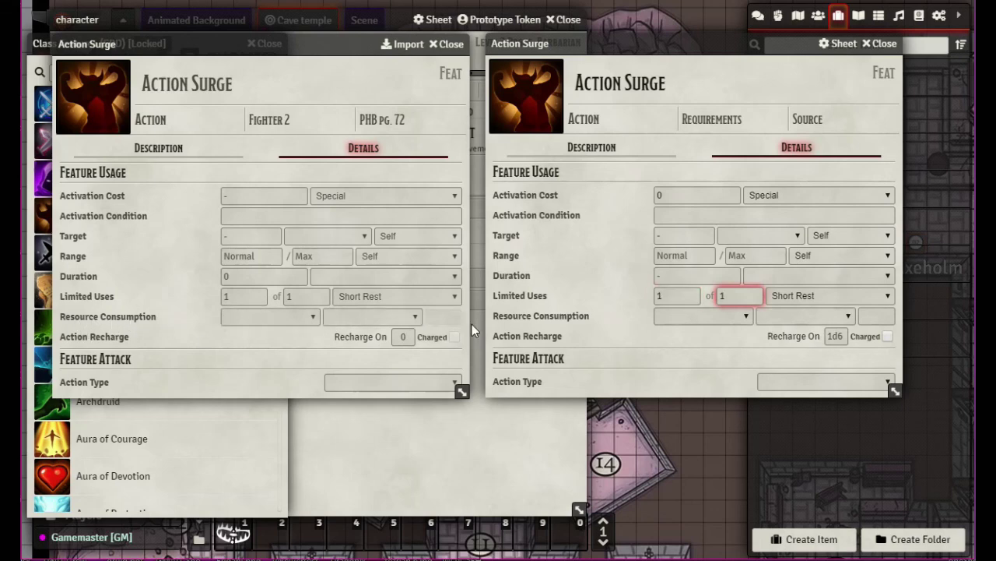
Look over the resource consumption types, try Ammunition, and check which resources can be chosen for it
{"action": "left_click", "coordinate": [747, 315]}
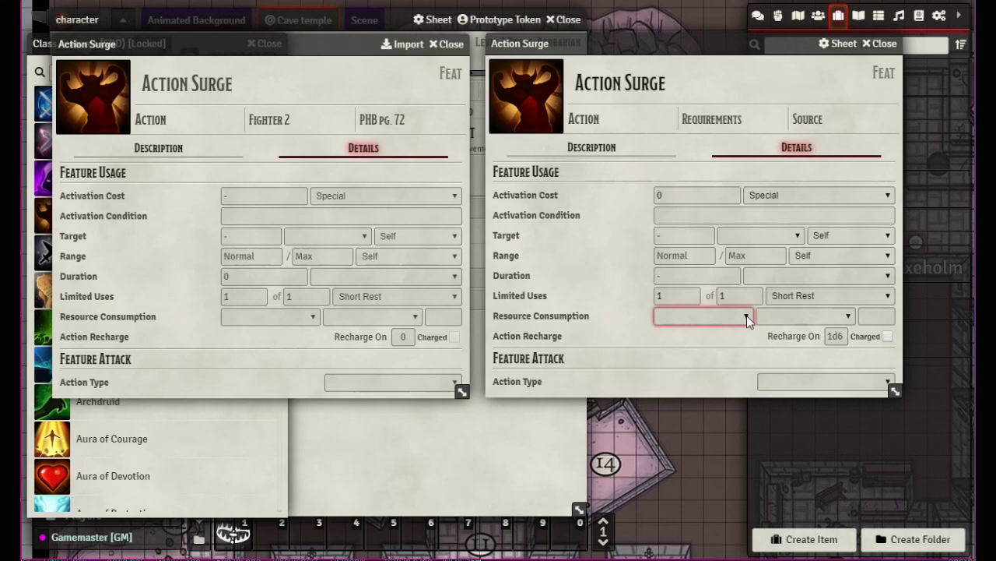
{"action": "left_click", "coordinate": [747, 315]}
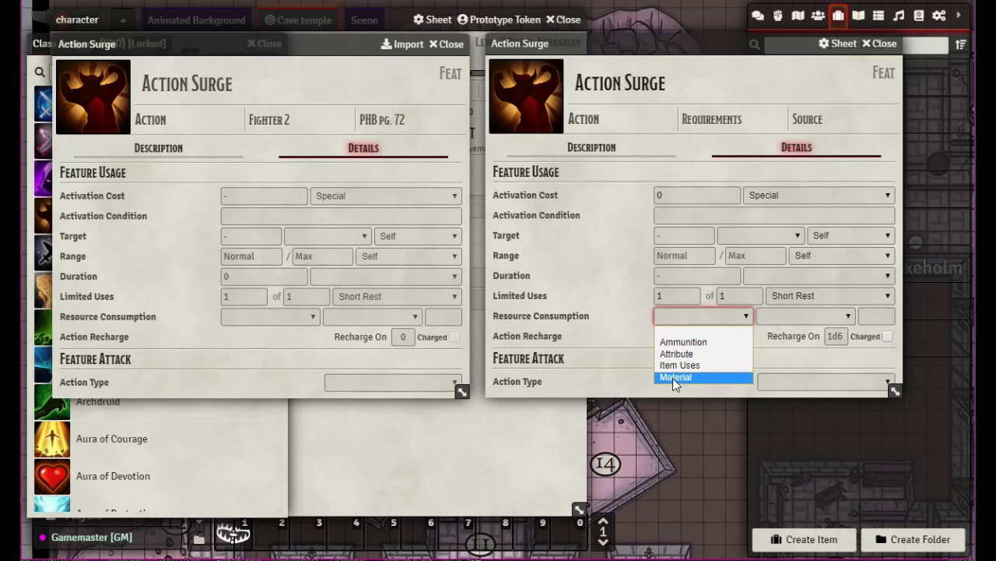
{"action": "left_click", "coordinate": [852, 318]}
{"action": "left_click", "coordinate": [848, 316]}
{"action": "left_click", "coordinate": [848, 315]}
{"action": "left_click", "coordinate": [848, 317]}
{"action": "left_click", "coordinate": [848, 317]}
{"action": "left_click", "coordinate": [847, 317]}
{"action": "left_click", "coordinate": [748, 313]}
{"action": "left_click", "coordinate": [704, 338]}
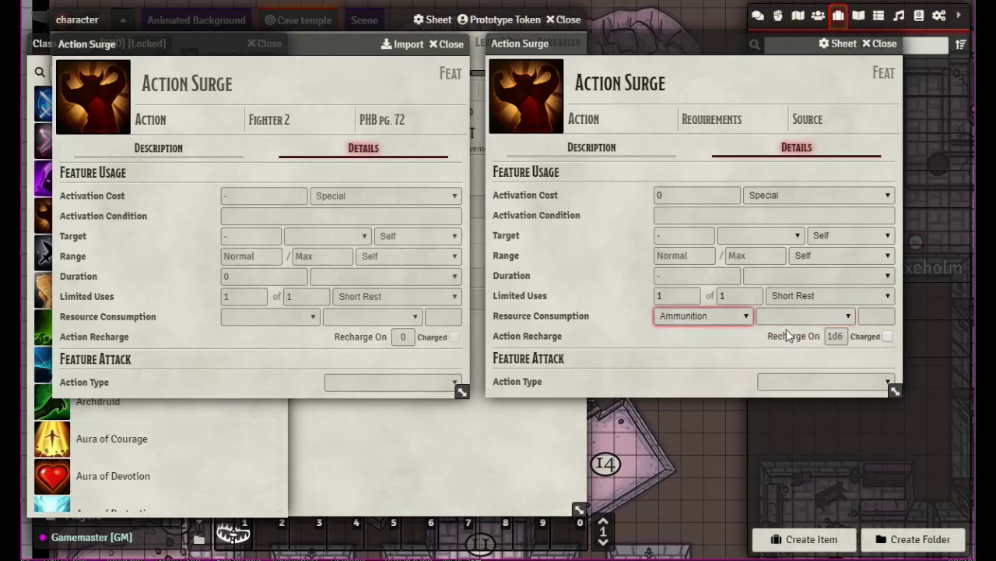
{"action": "left_click", "coordinate": [850, 314]}
{"action": "left_click", "coordinate": [851, 314]}
Try Attribute and Item Uses as the resource consumption type, checking the resource choices for each
{"action": "left_click", "coordinate": [747, 314]}
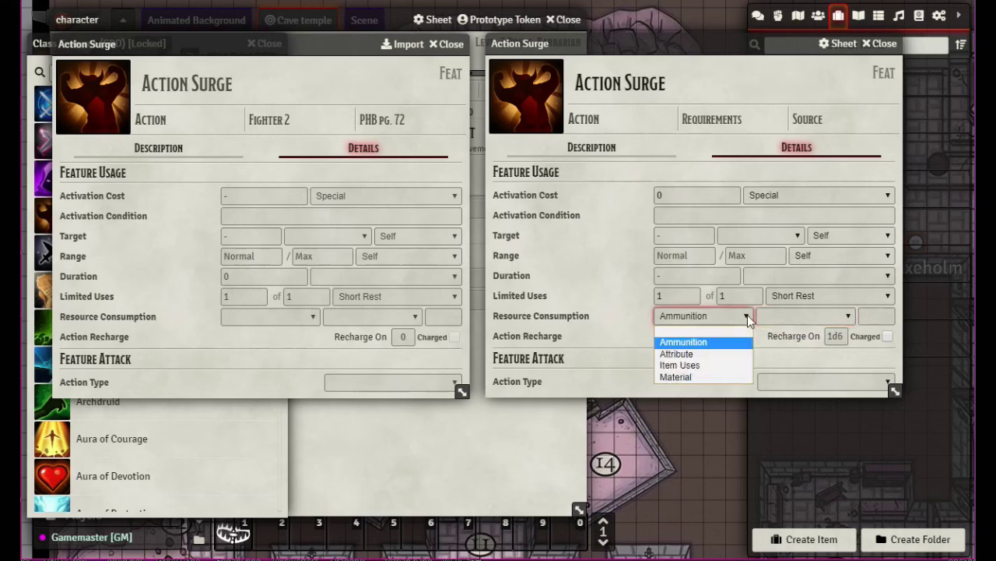
{"action": "left_click", "coordinate": [717, 359]}
{"action": "left_click", "coordinate": [846, 315]}
{"action": "left_click", "coordinate": [832, 321]}
{"action": "left_click", "coordinate": [745, 314]}
{"action": "left_click", "coordinate": [718, 362]}
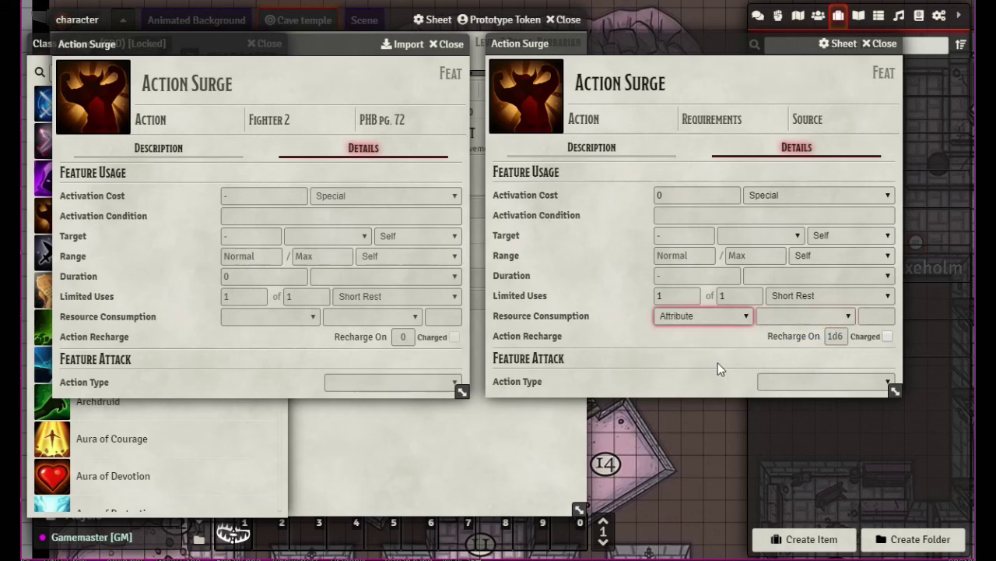
{"action": "left_click", "coordinate": [845, 315]}
{"action": "left_click", "coordinate": [843, 316]}
Try Material as the resource consumption type, check its resource choices, and reset the type to blank
{"action": "left_click", "coordinate": [749, 316]}
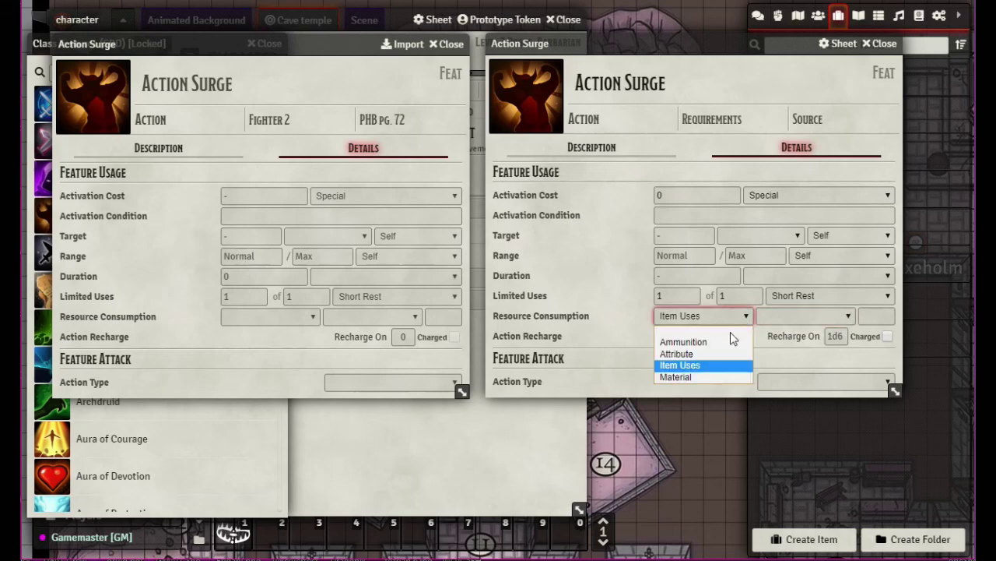
{"action": "left_click", "coordinate": [710, 376]}
{"action": "left_click", "coordinate": [848, 315]}
{"action": "left_click", "coordinate": [825, 318]}
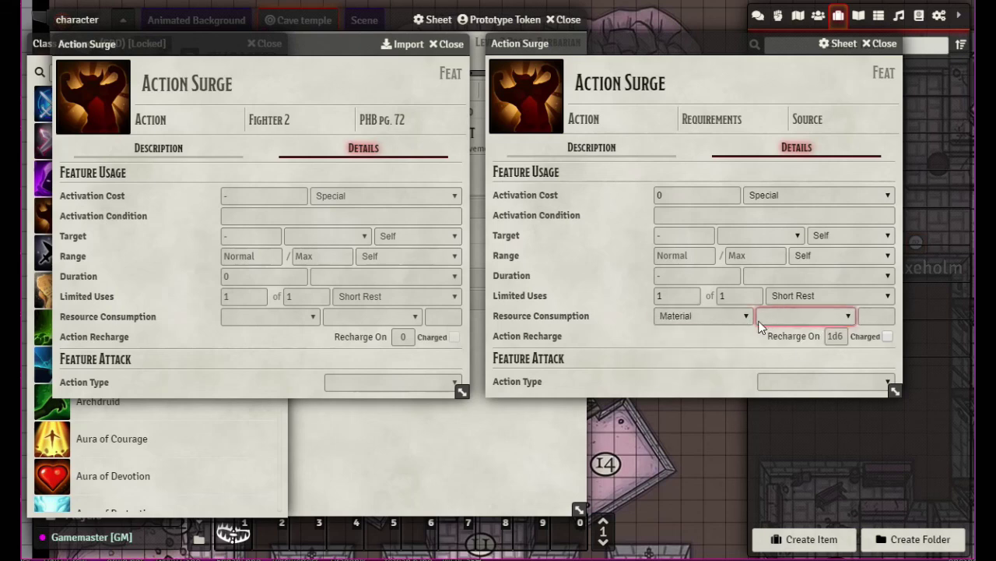
{"action": "left_click", "coordinate": [745, 315]}
{"action": "left_click", "coordinate": [700, 330]}
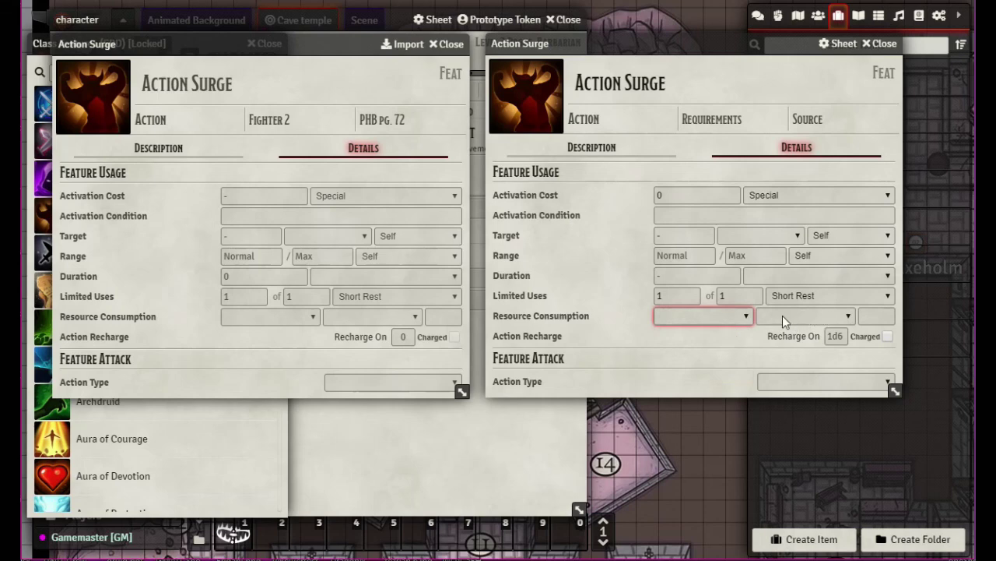
Set the Action Surge item's action recharge value to 0
{"action": "left_click", "coordinate": [876, 317]}
{"action": "left_click", "coordinate": [843, 336]}
{"action": "left_click", "coordinate": [843, 339]}
{"action": "left_click", "coordinate": [838, 337]}
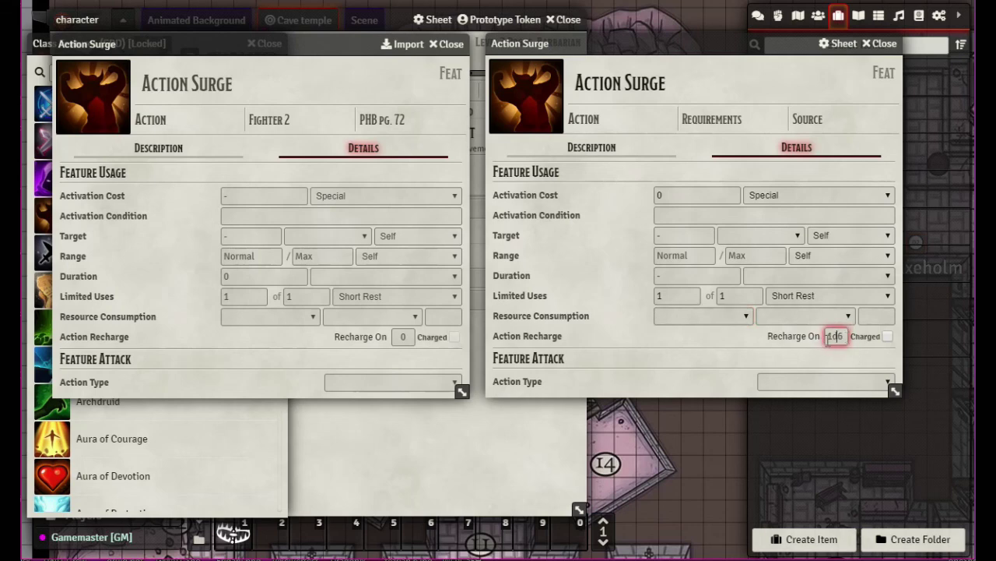
{"action": "key", "text": "BackSpace"}
{"action": "key", "text": "BackSpace"}
{"action": "key", "text": "BackSpace"}
{"action": "type", "text": "0"}
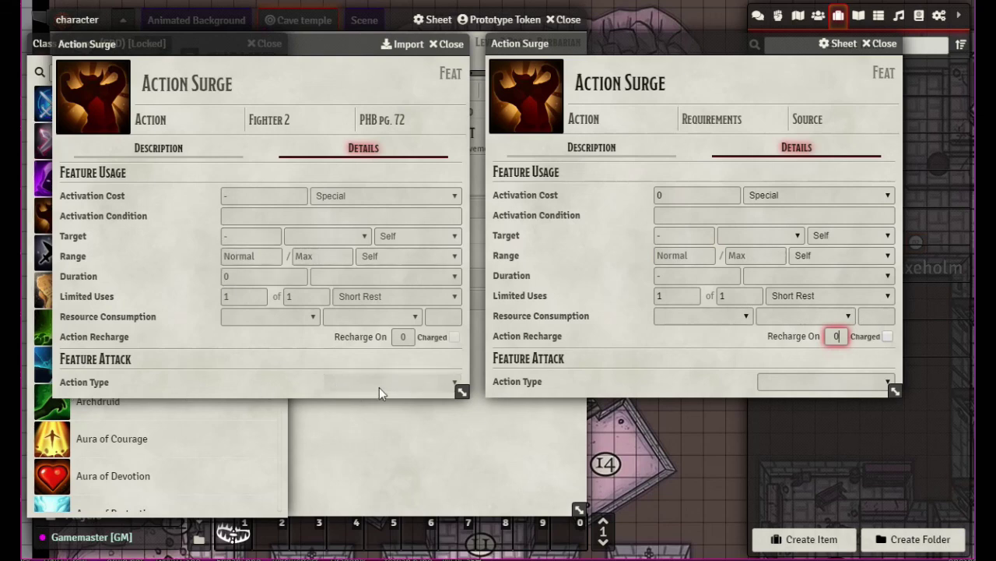
Look over the action type choices for the custom Action Surge item and leave the type blank
{"action": "left_click", "coordinate": [884, 378]}
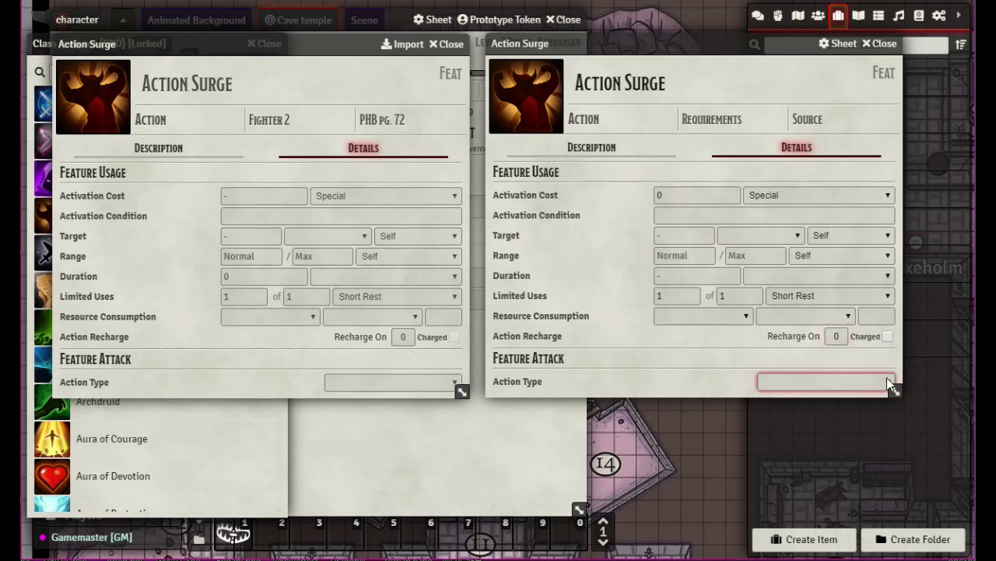
{"action": "left_click", "coordinate": [887, 377]}
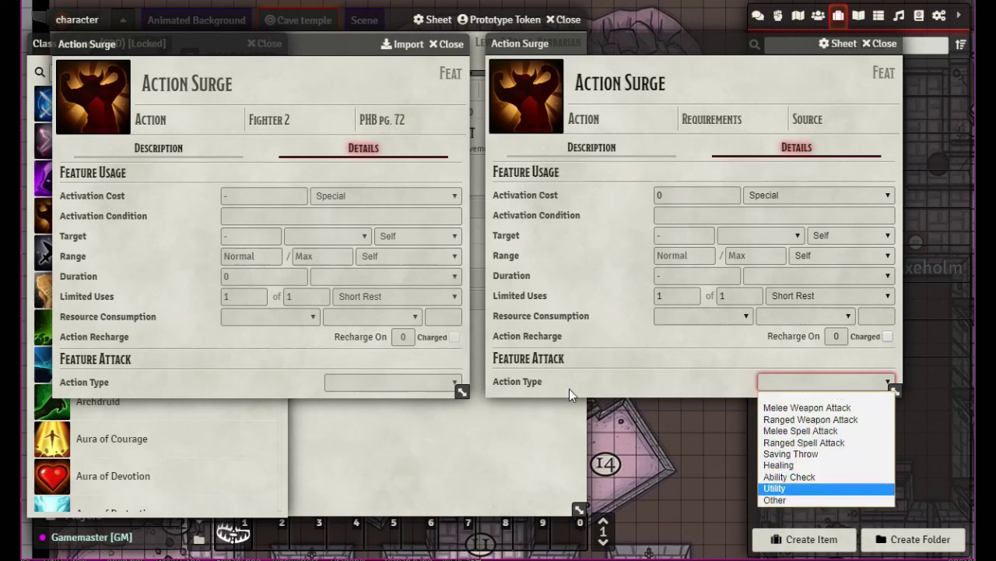
{"action": "left_click", "coordinate": [622, 385]}
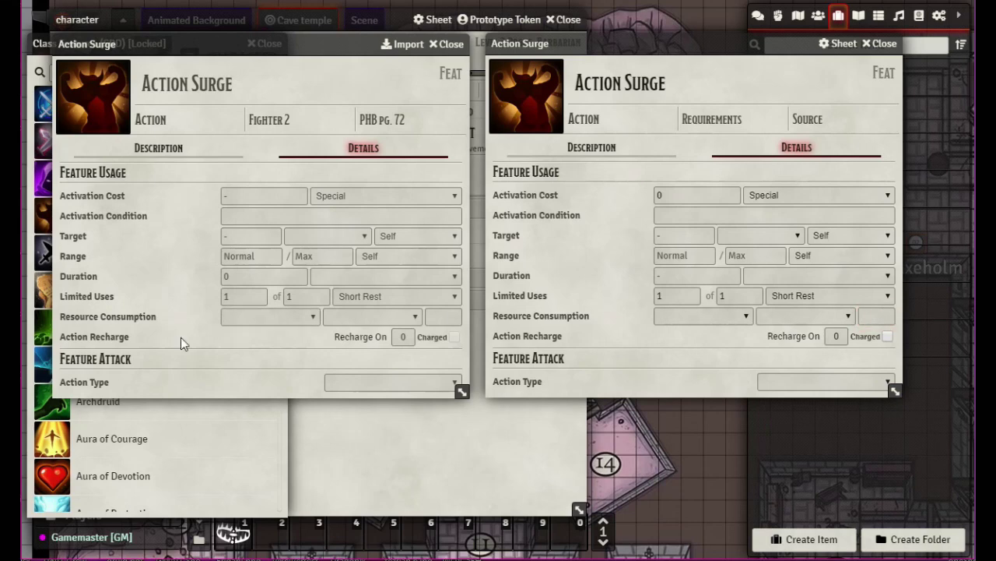
Set the requirements of the custom Action Surge item to Fighter 2
{"action": "left_click", "coordinate": [806, 113]}
{"action": "left_click", "coordinate": [738, 108]}
{"action": "type", "text": "Fight"}
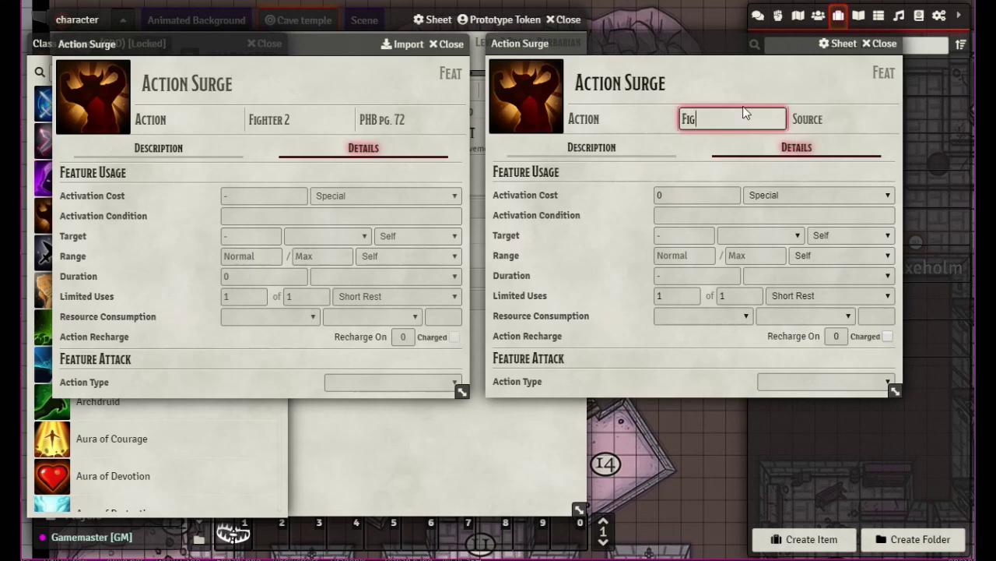
{"action": "type", "text": "er 2"}
{"action": "left_click", "coordinate": [857, 129]}
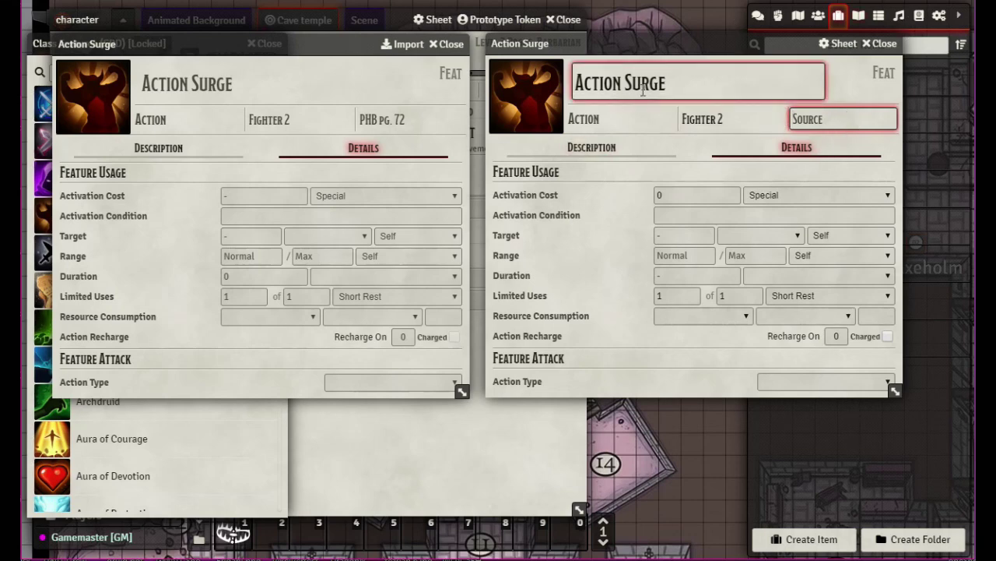
Compare the descriptions of the custom and SRD Action Surge items, and close both item sheets
{"action": "left_click", "coordinate": [593, 146]}
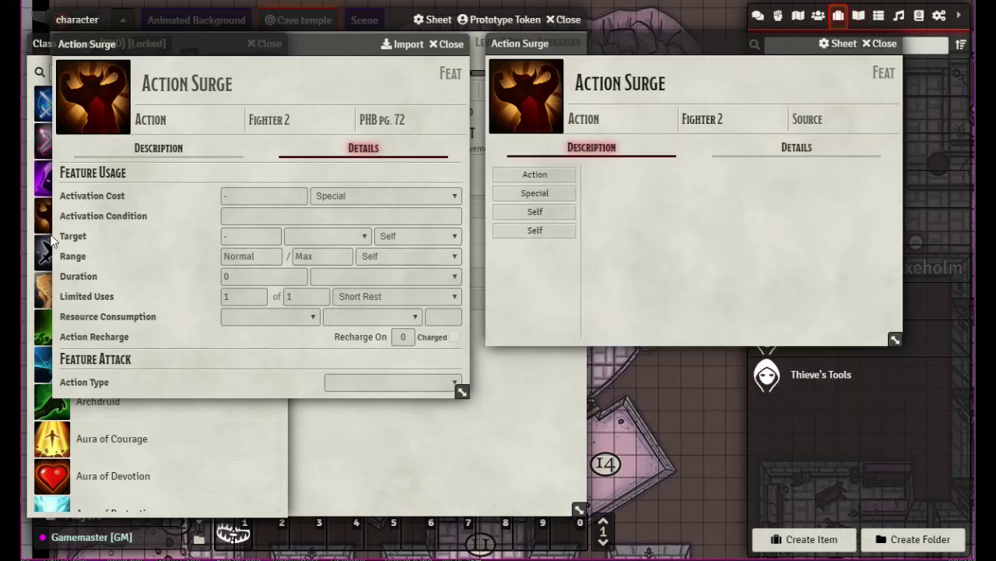
{"action": "left_click", "coordinate": [158, 146]}
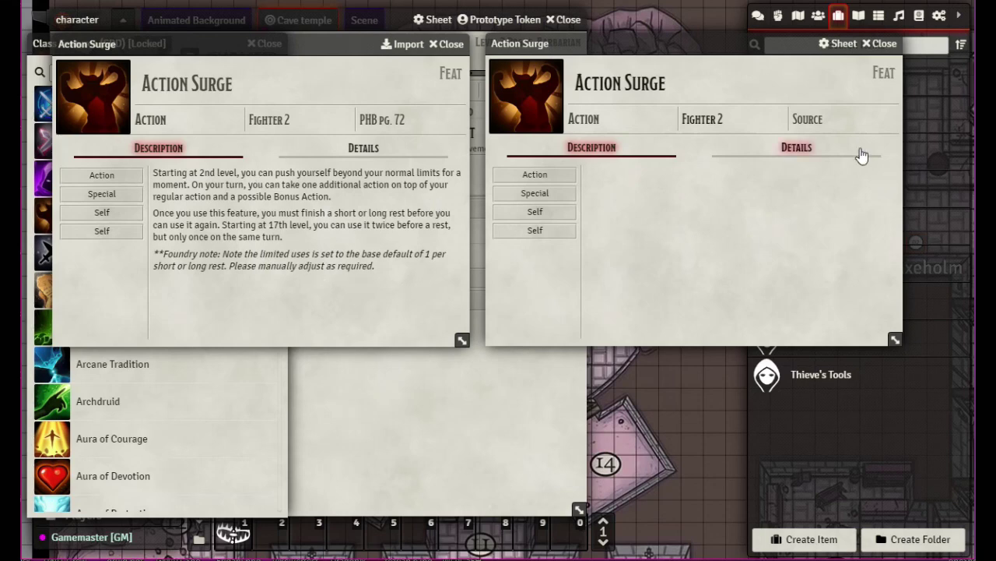
{"action": "left_click", "coordinate": [882, 44]}
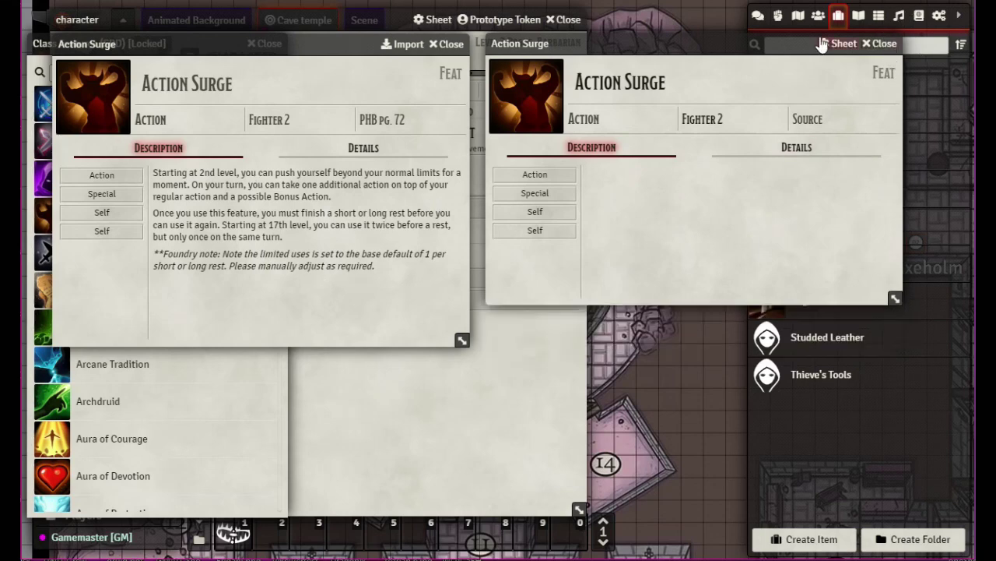
{"action": "left_click", "coordinate": [449, 44]}
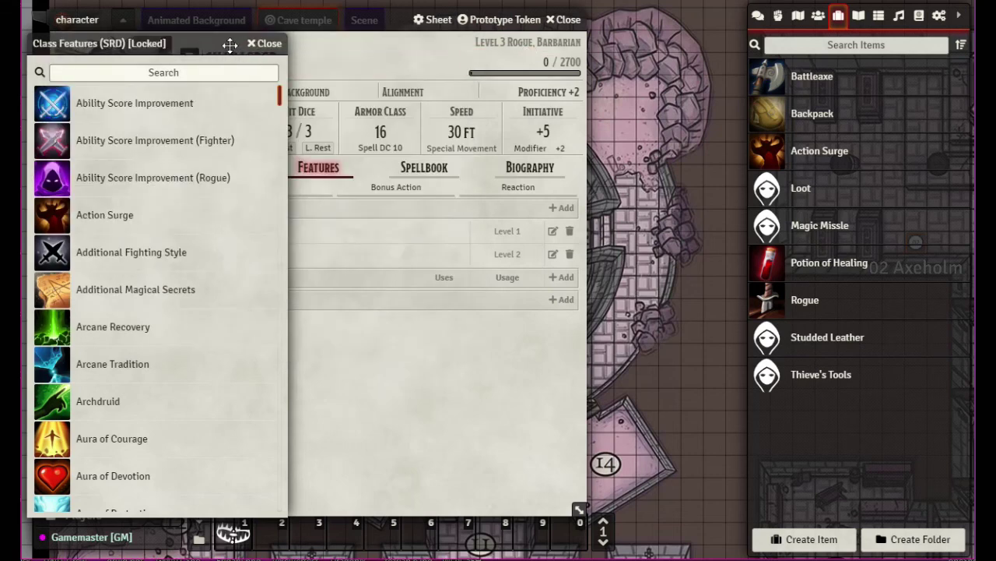
Close the Class Features (SRD) compendium and add the custom Action Surge item to the character's features
{"action": "left_click", "coordinate": [266, 43]}
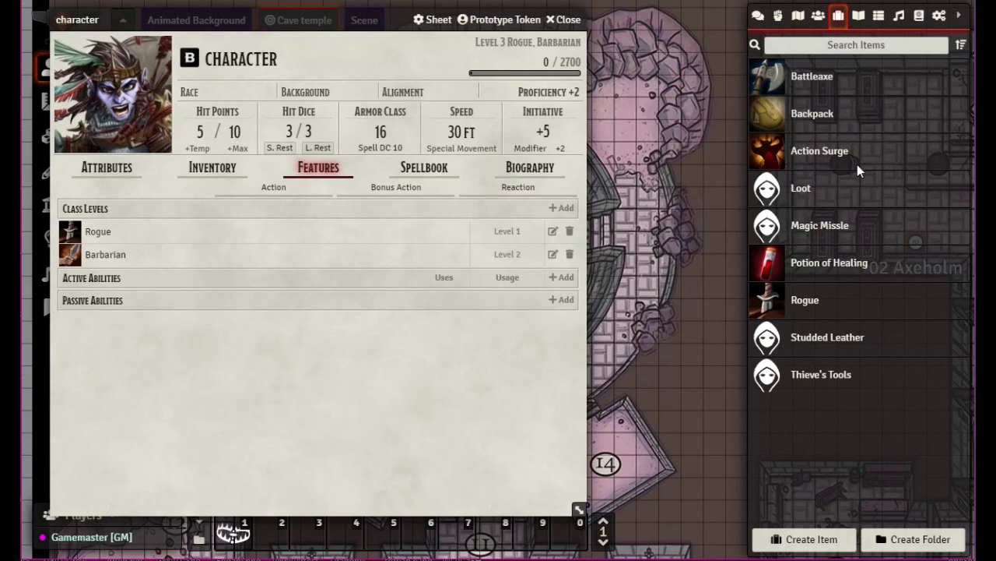
{"action": "left_click_drag", "start_coordinate": [808, 158], "coordinate": [272, 387]}
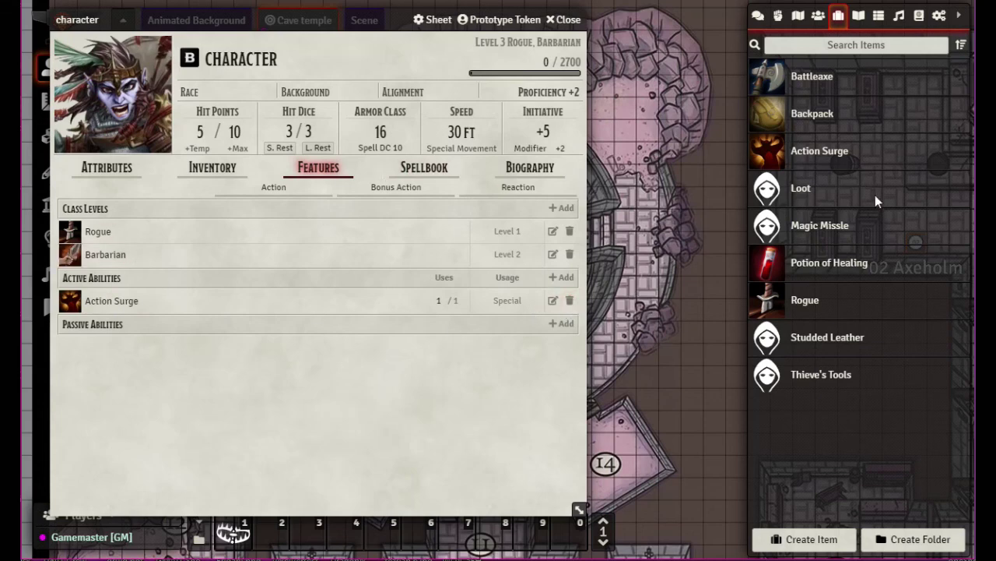
Open the Loot item's sheet and show the character's inventory alongside it
{"action": "left_click", "coordinate": [802, 194]}
{"action": "left_click_drag", "start_coordinate": [527, 138], "coordinate": [269, 121]}
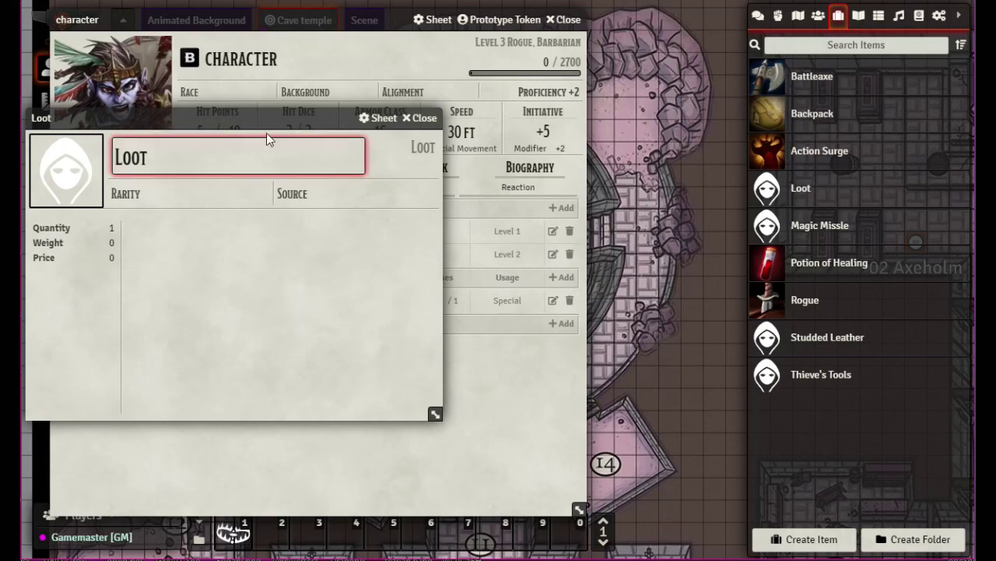
{"action": "left_click_drag", "start_coordinate": [246, 113], "coordinate": [749, 127]}
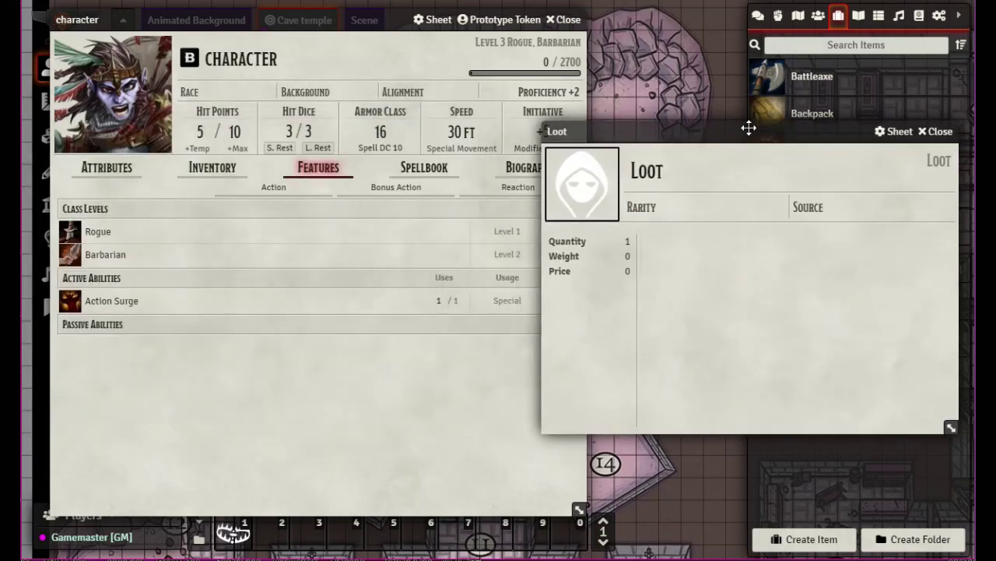
{"action": "left_click", "coordinate": [212, 173]}
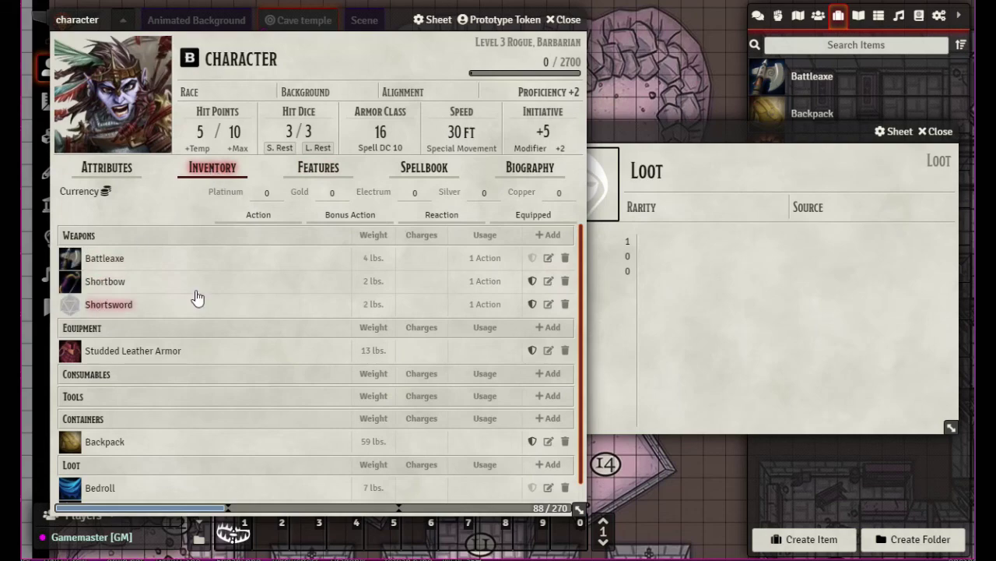
{"action": "left_click_drag", "start_coordinate": [771, 132], "coordinate": [275, 129]}
{"action": "left_click_drag", "start_coordinate": [256, 134], "coordinate": [256, 134]}
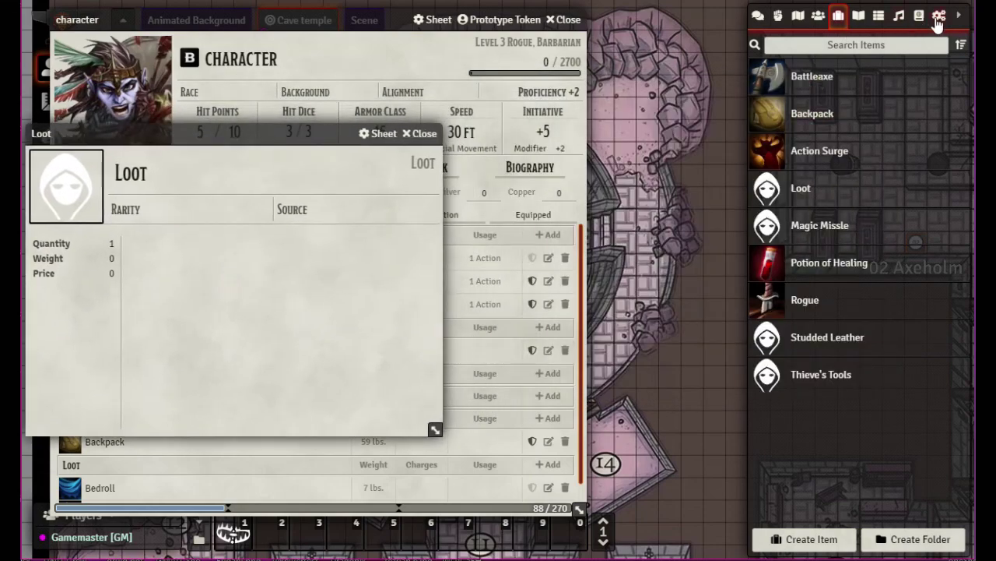
Search the Items (SRD) compendium for "tor" and open the Torch sheet beside the Loot sheet
{"action": "left_click", "coordinate": [919, 16]}
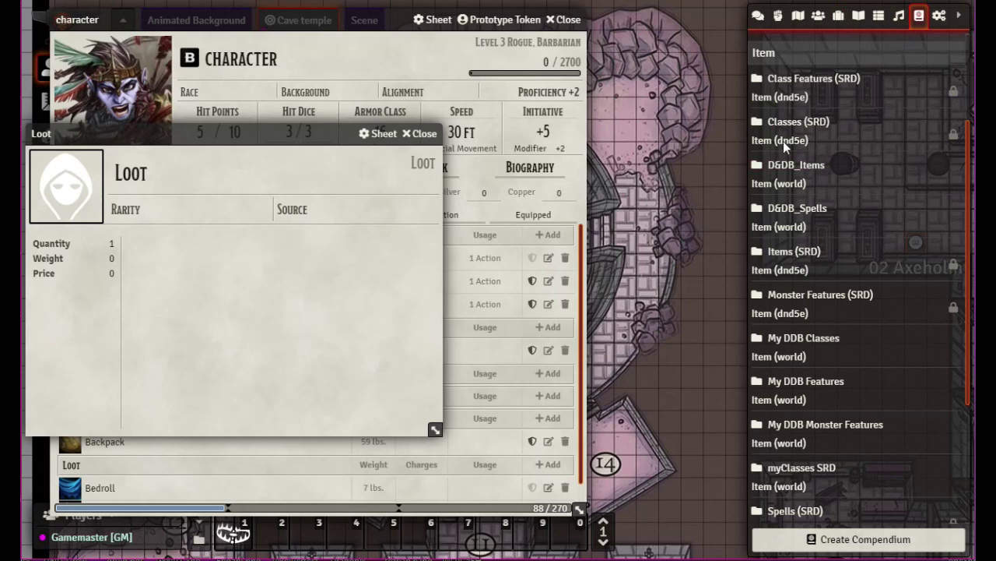
{"action": "left_click", "coordinate": [792, 251]}
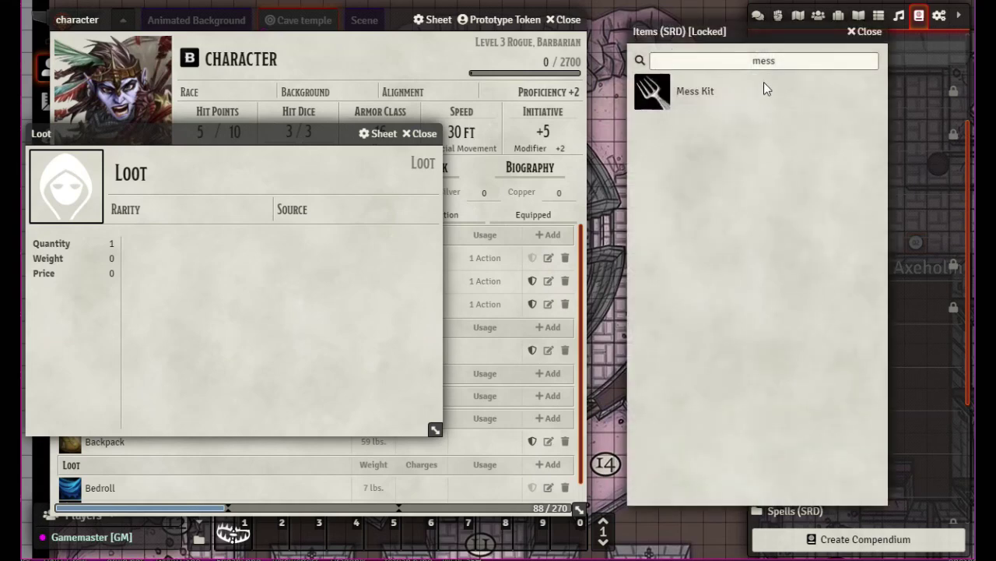
{"action": "left_click_drag", "start_coordinate": [790, 62], "coordinate": [587, 58]}
{"action": "key", "text": "BackSpace"}
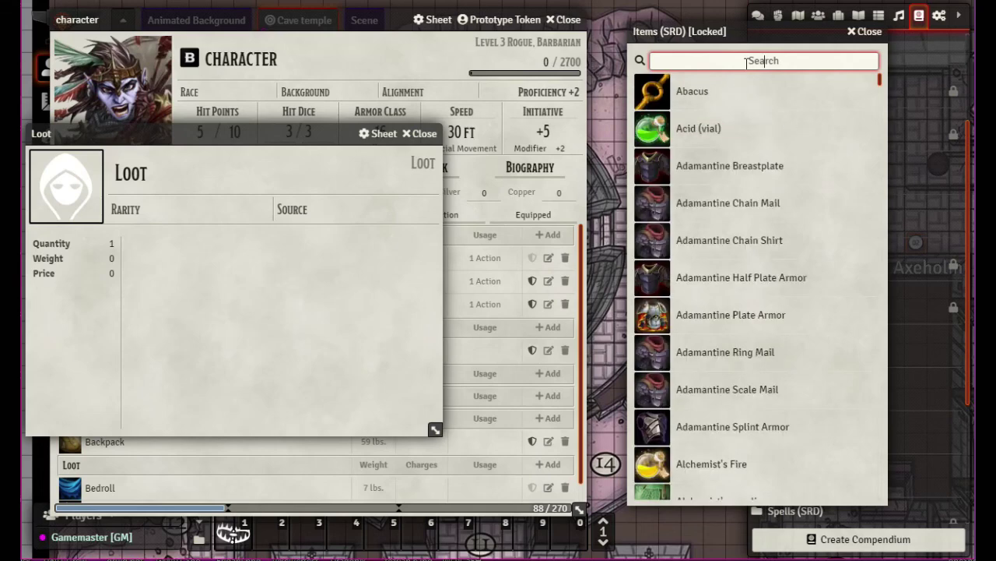
{"action": "type", "text": "tor"}
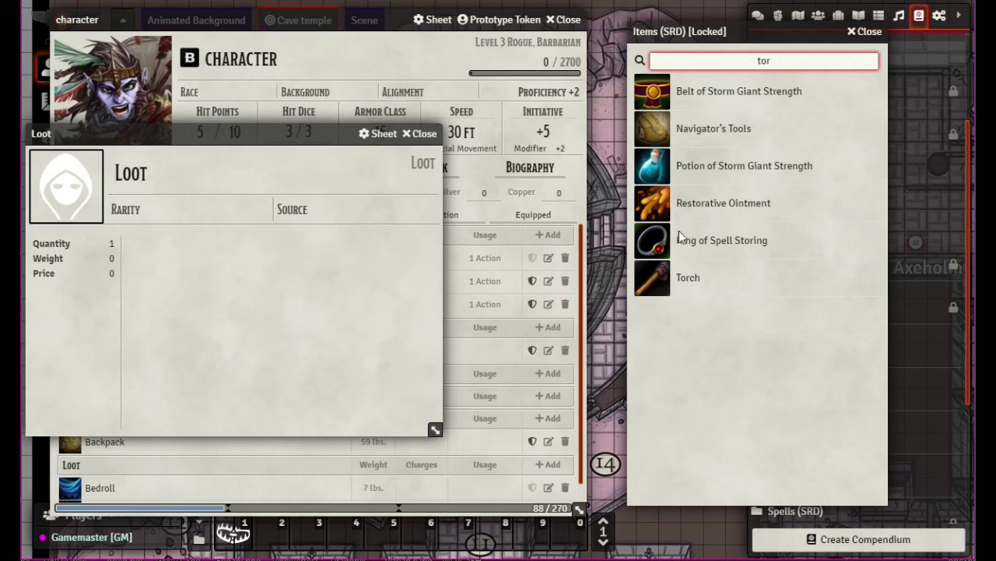
{"action": "left_click", "coordinate": [689, 282]}
{"action": "left_click_drag", "start_coordinate": [485, 144], "coordinate": [712, 120]}
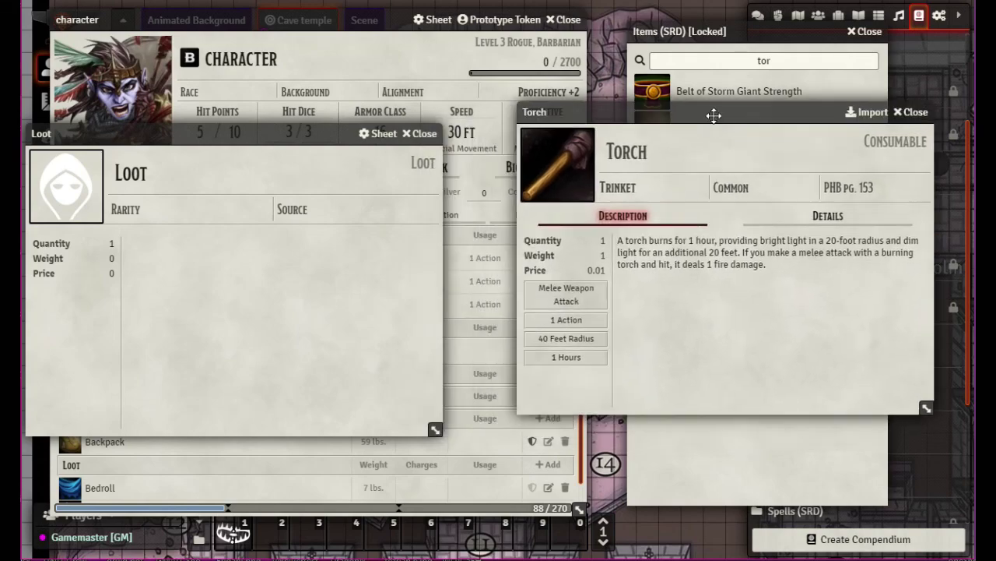
Close the compendium, switch to D&D Beyond, search its equipment list for "torch", and open the Torch entry
{"action": "left_click", "coordinate": [875, 39]}
{"action": "left_click_drag", "start_coordinate": [264, 134], "coordinate": [280, 105]}
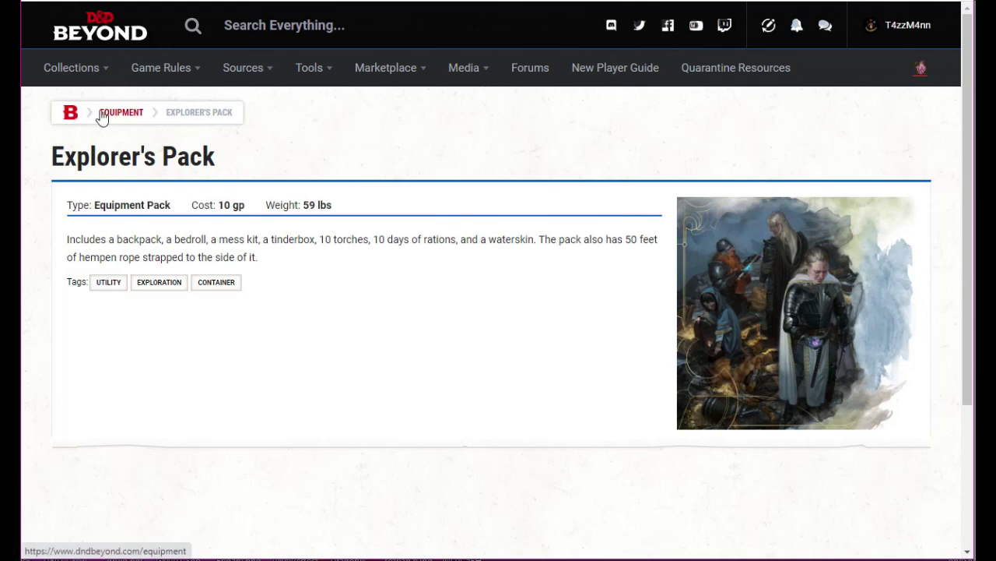
{"action": "left_click", "coordinate": [118, 117]}
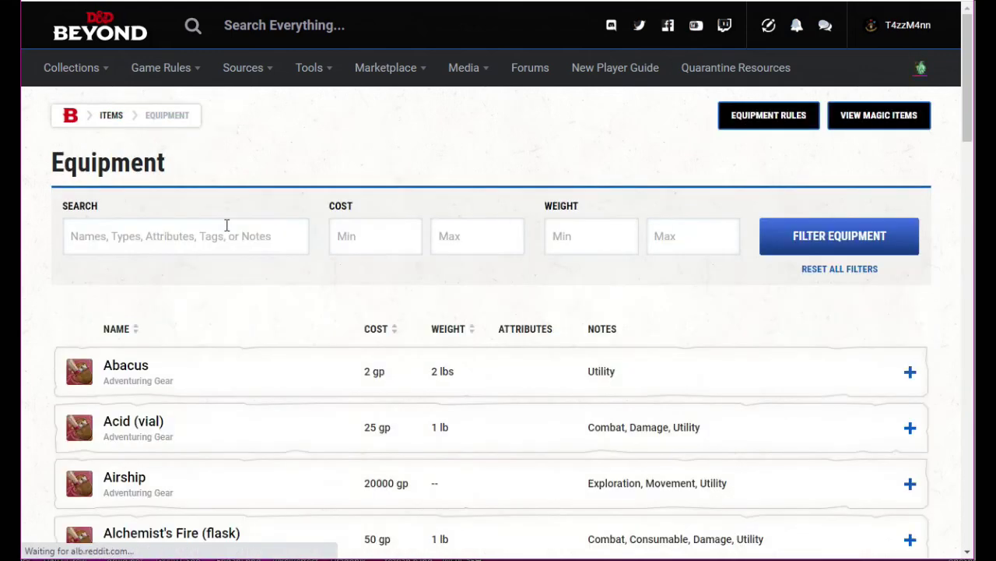
{"action": "type", "text": "torch"}
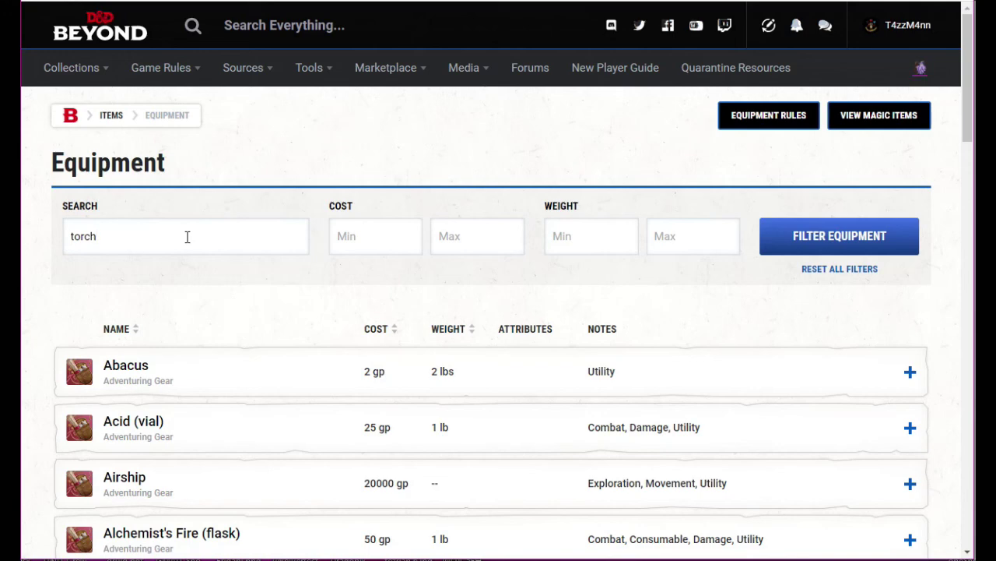
{"action": "key", "text": "Return"}
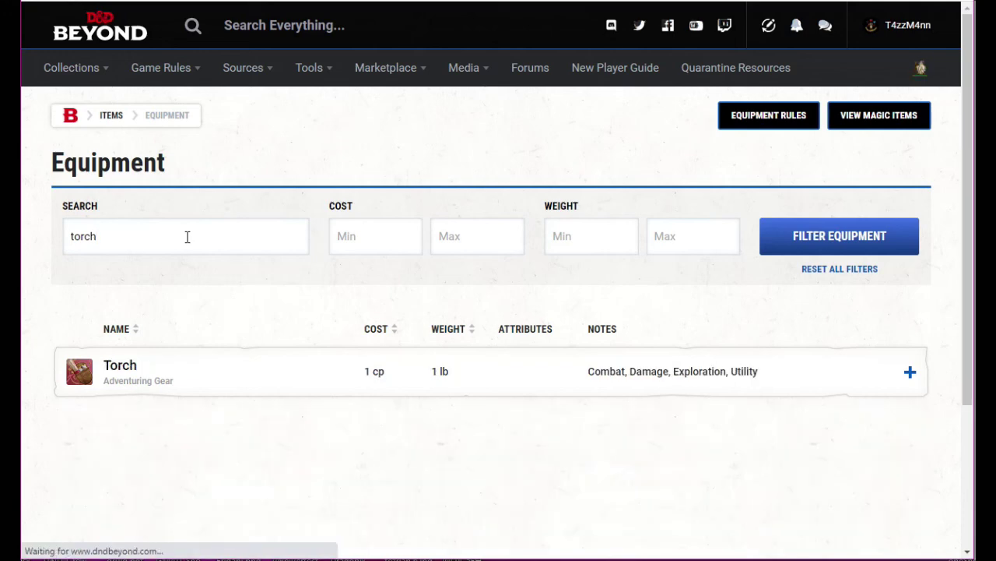
{"action": "left_click", "coordinate": [122, 379]}
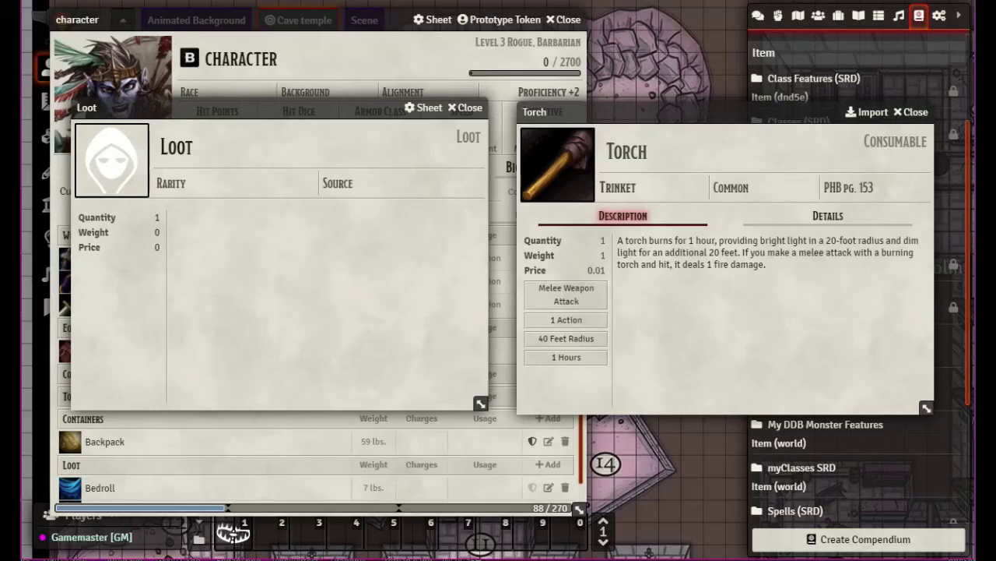
In Foundry VTT, set the Loot item's price to 0.01 and weight to 1, and close the Torch sheet
{"action": "left_click", "coordinate": [147, 247]}
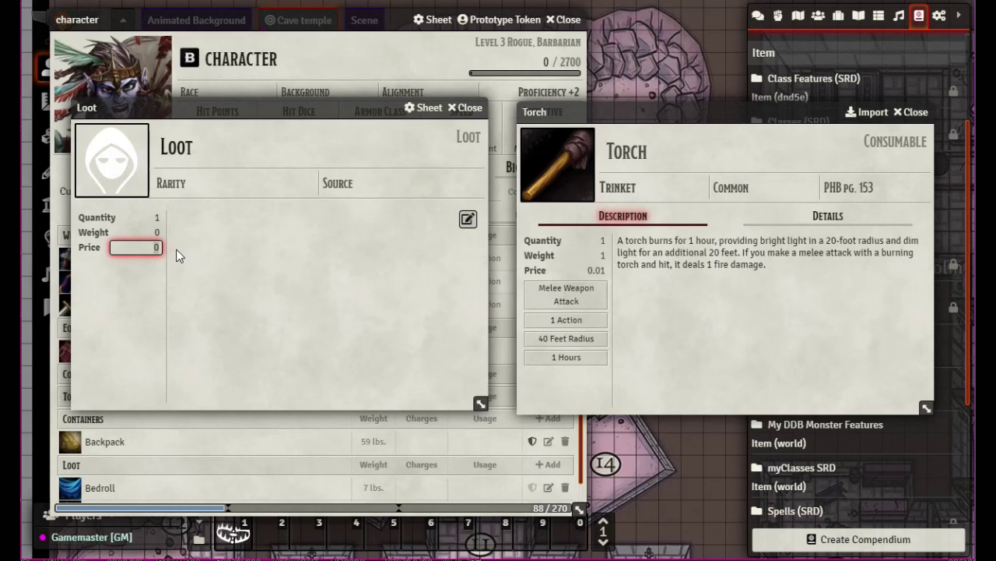
{"action": "key", "text": "BackSpace"}
{"action": "type", "text": ".01"}
{"action": "left_click", "coordinate": [149, 287]}
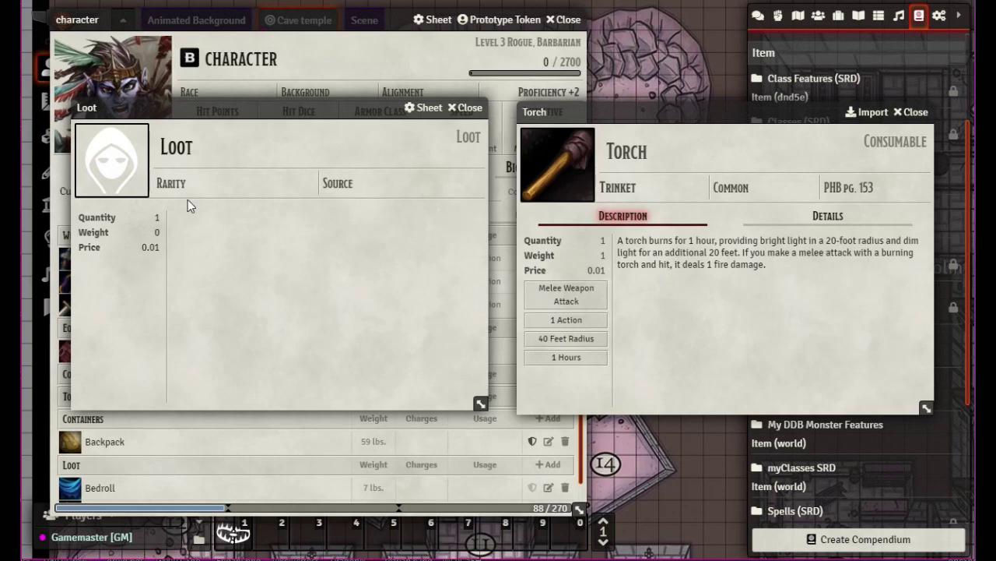
{"action": "left_click", "coordinate": [155, 247]}
{"action": "left_click", "coordinate": [153, 232]}
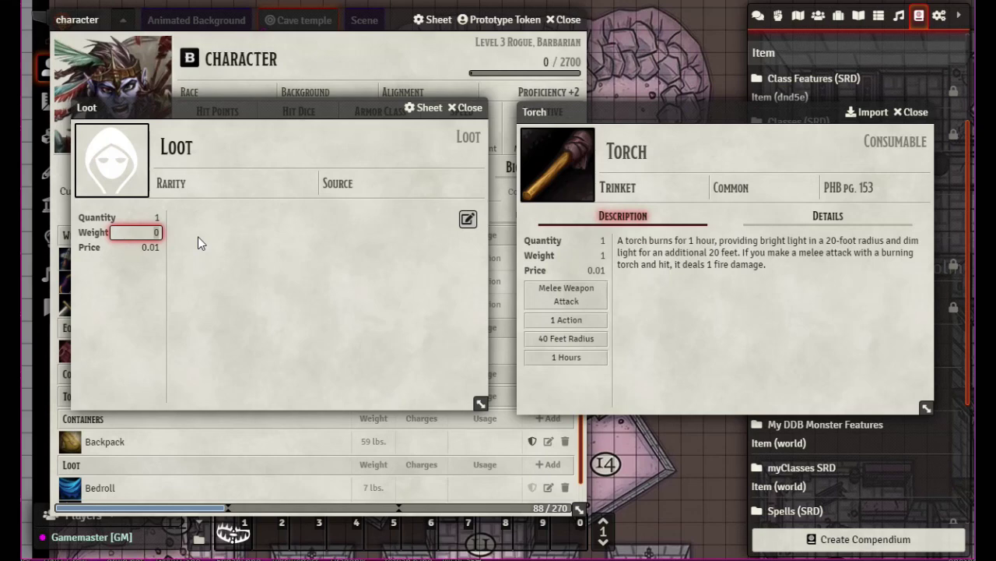
{"action": "type", "text": "1"}
{"action": "left_click", "coordinate": [911, 115]}
Reopen the Items (SRD) compendium and add its Torch to the character's inventory
{"action": "scroll", "coordinate": [818, 343], "scroll_direction": "down", "scroll_amount": 5}
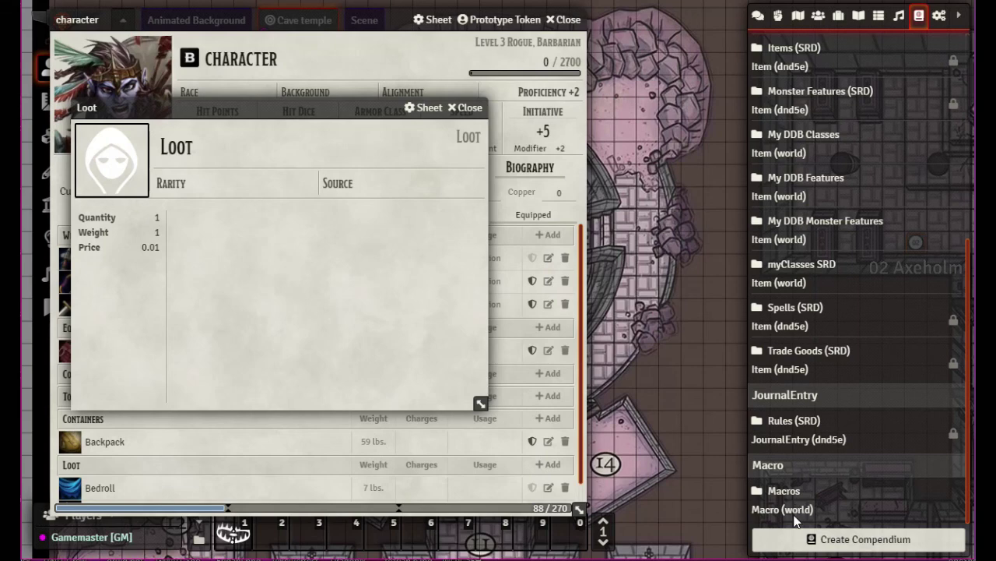
{"action": "scroll", "coordinate": [800, 327], "scroll_direction": "up", "scroll_amount": 4}
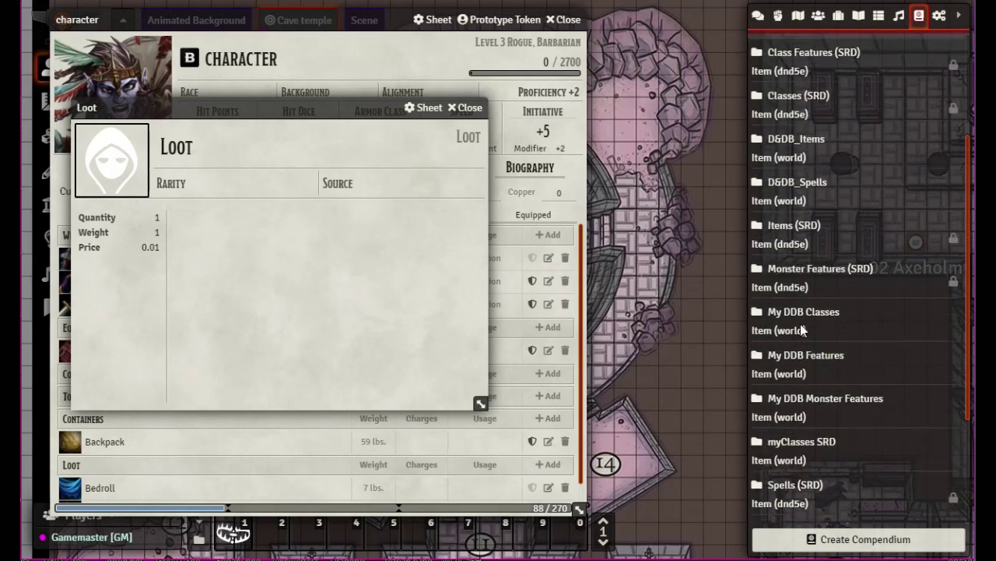
{"action": "scroll", "coordinate": [801, 330], "scroll_direction": "up", "scroll_amount": 3}
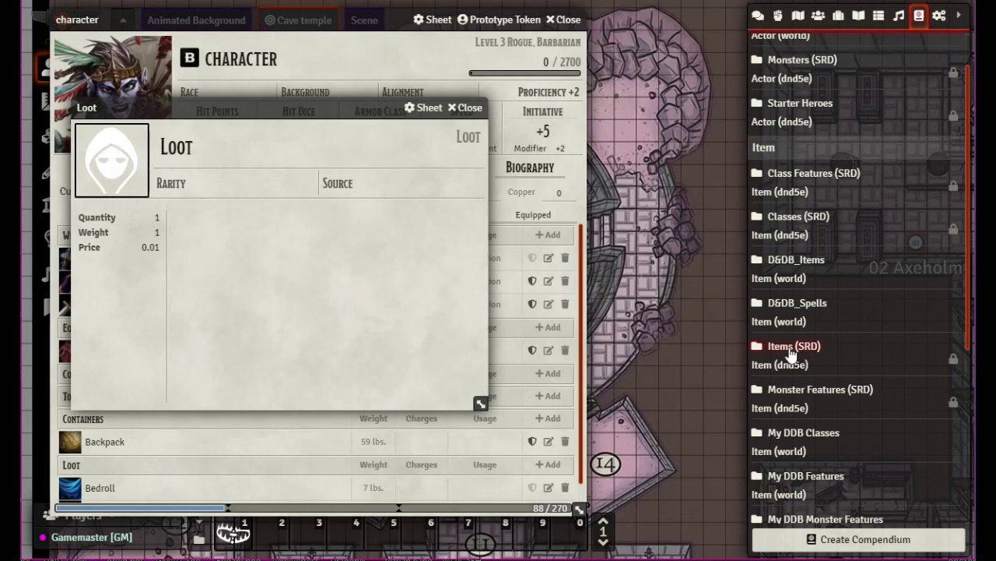
{"action": "left_click", "coordinate": [791, 351]}
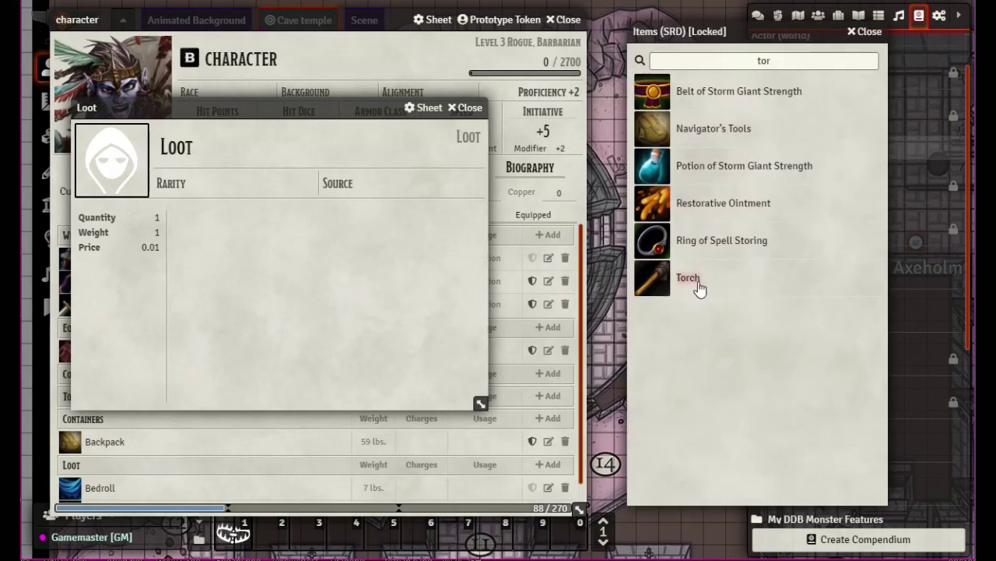
{"action": "left_click_drag", "start_coordinate": [220, 102], "coordinate": [565, 371]}
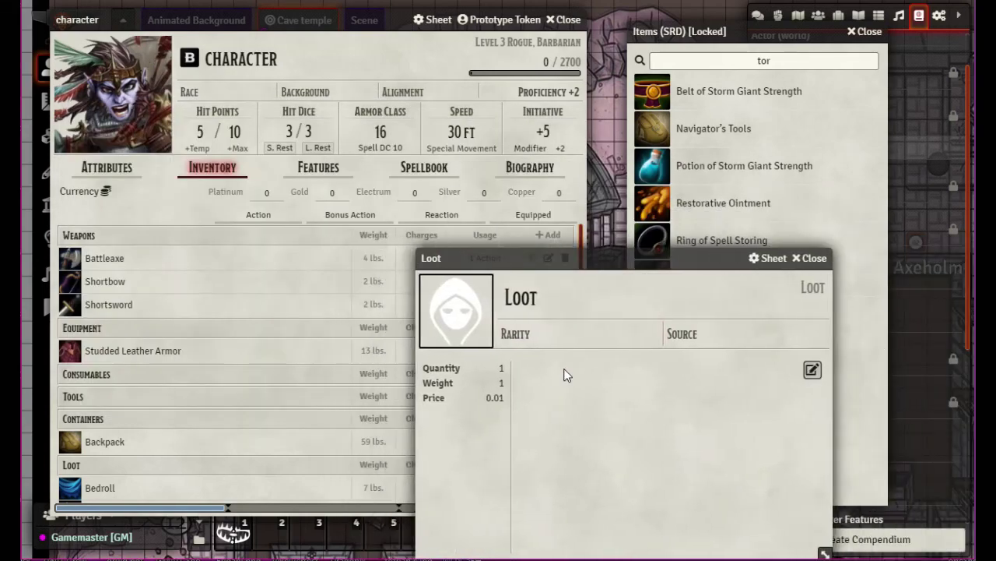
{"action": "left_click", "coordinate": [537, 63]}
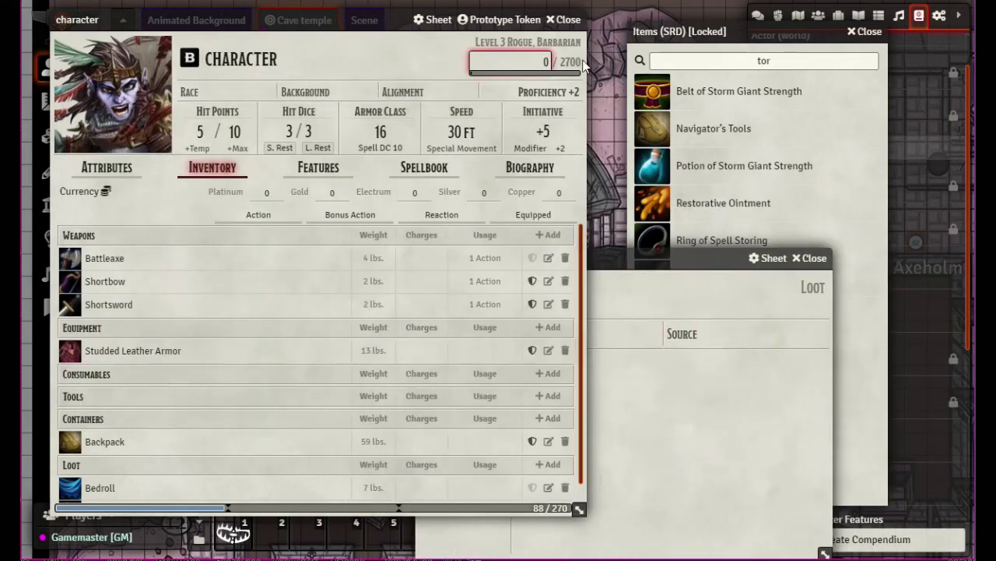
{"action": "left_click", "coordinate": [746, 33]}
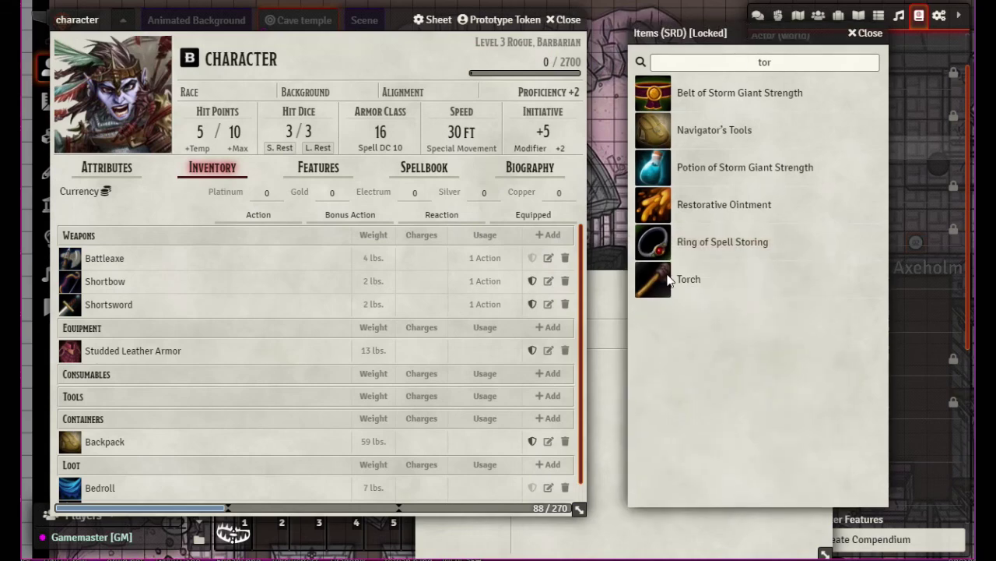
{"action": "left_click_drag", "start_coordinate": [669, 281], "coordinate": [361, 377]}
{"action": "scroll", "coordinate": [364, 374], "scroll_direction": "down", "scroll_amount": 1}
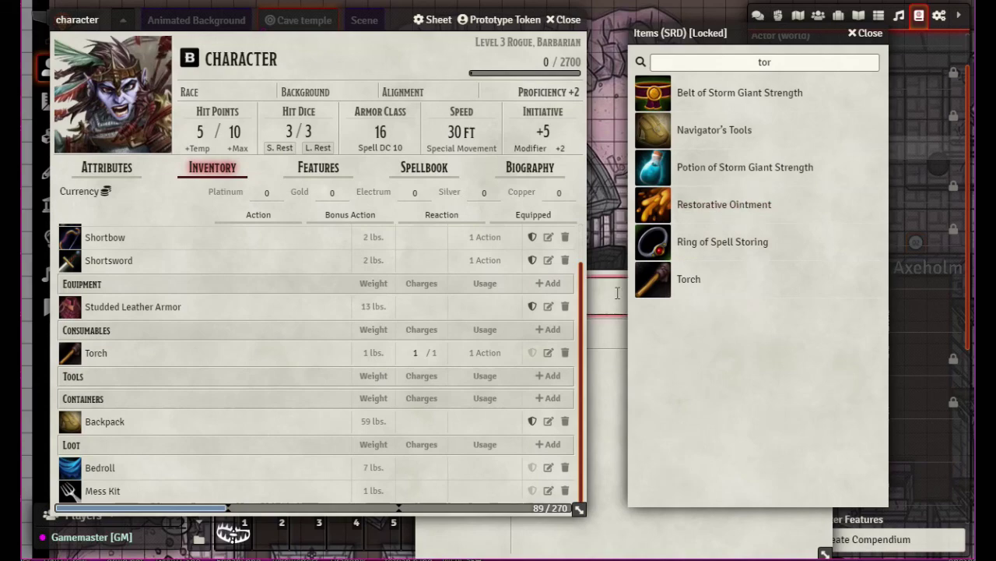
Search the Items (SRD) compendium for "bed" and open the Bedroll sheet beside the Loot sheet
{"action": "left_click_drag", "start_coordinate": [769, 36], "coordinate": [487, 44]}
{"action": "left_click_drag", "start_coordinate": [681, 247], "coordinate": [521, 76]}
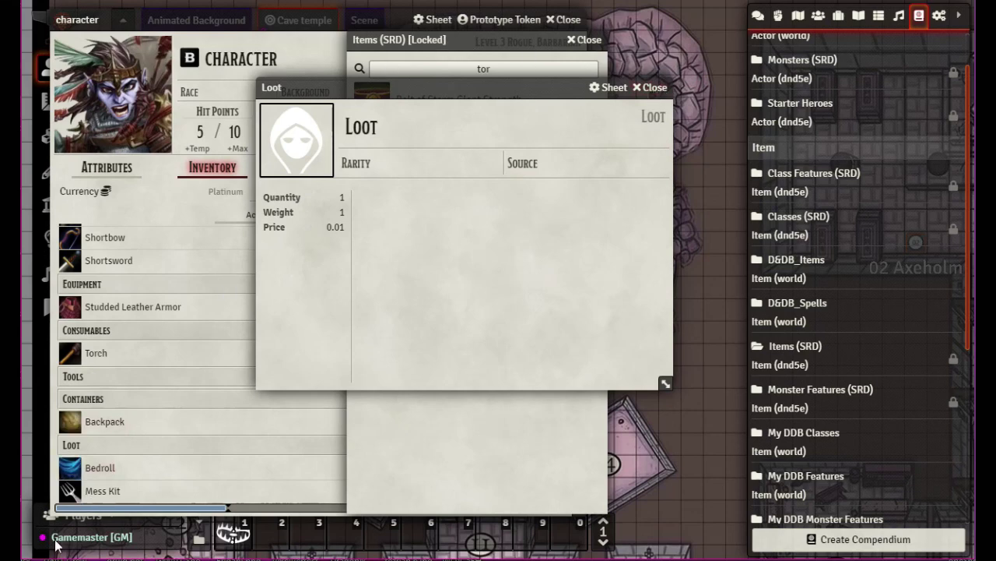
{"action": "left_click", "coordinate": [416, 159]}
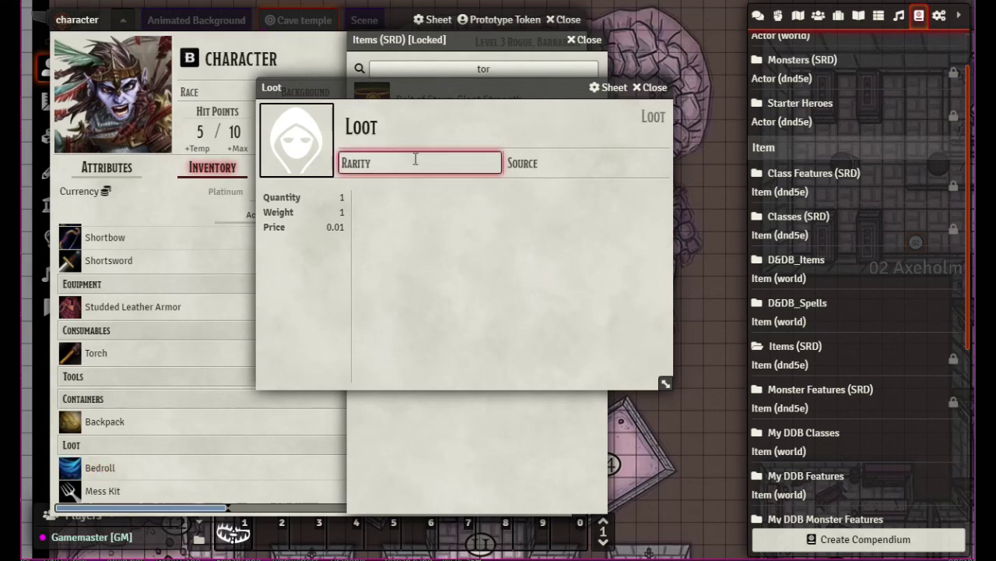
{"action": "left_click", "coordinate": [518, 39]}
{"action": "left_click", "coordinate": [389, 69]}
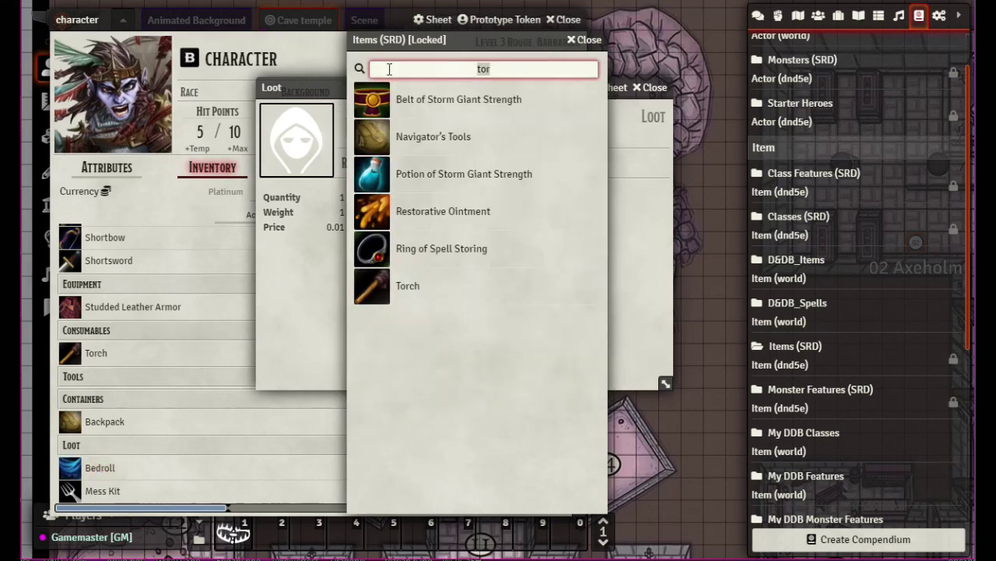
{"action": "type", "text": "bed"}
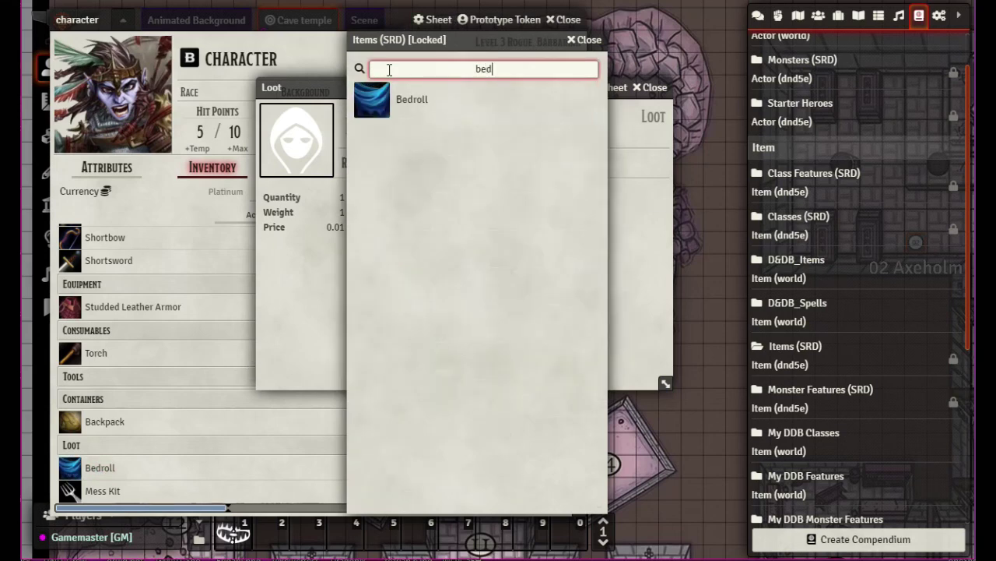
{"action": "left_click", "coordinate": [411, 100]}
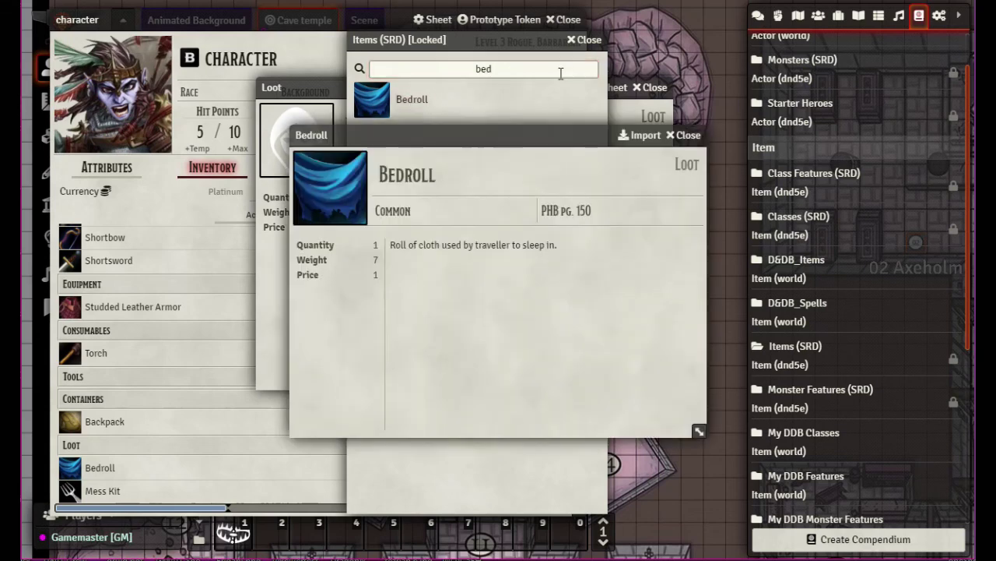
{"action": "left_click", "coordinate": [330, 91]}
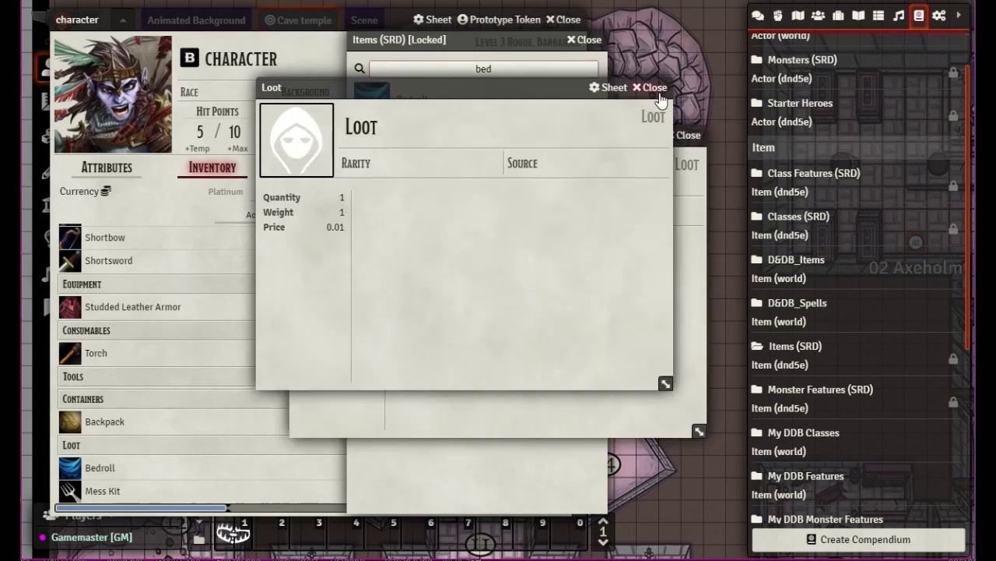
{"action": "left_click_drag", "start_coordinate": [468, 94], "coordinate": [304, 116]}
{"action": "left_click_drag", "start_coordinate": [578, 139], "coordinate": [777, 116]}
Set the Loot item's rarity to Common, its weight to 7 and its price to 1
{"action": "left_click", "coordinate": [231, 187]}
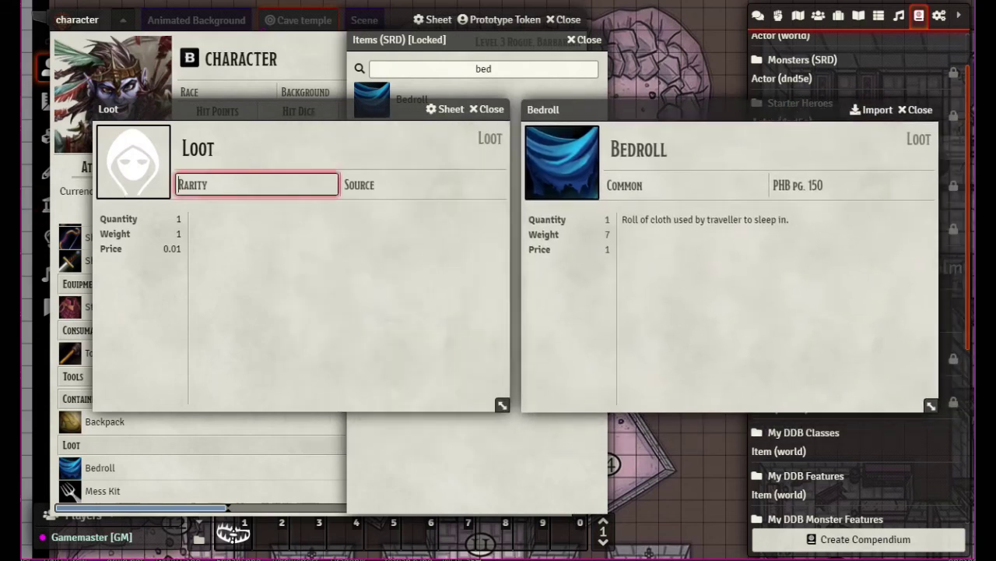
{"action": "type", "text": "Common"}
{"action": "left_click", "coordinate": [168, 235]}
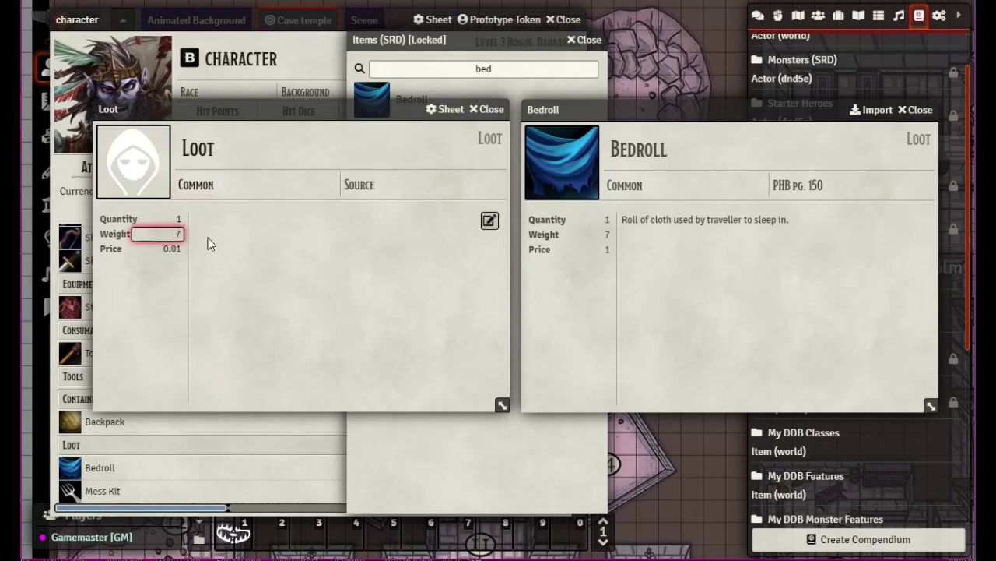
{"action": "left_click", "coordinate": [178, 250]}
{"action": "key", "text": "BackSpace"}
{"action": "type", "text": "1"}
Rename the Loot item to "bedroll" and give it the same blue cloth image as the SRD Bedroll
{"action": "left_click", "coordinate": [381, 184]}
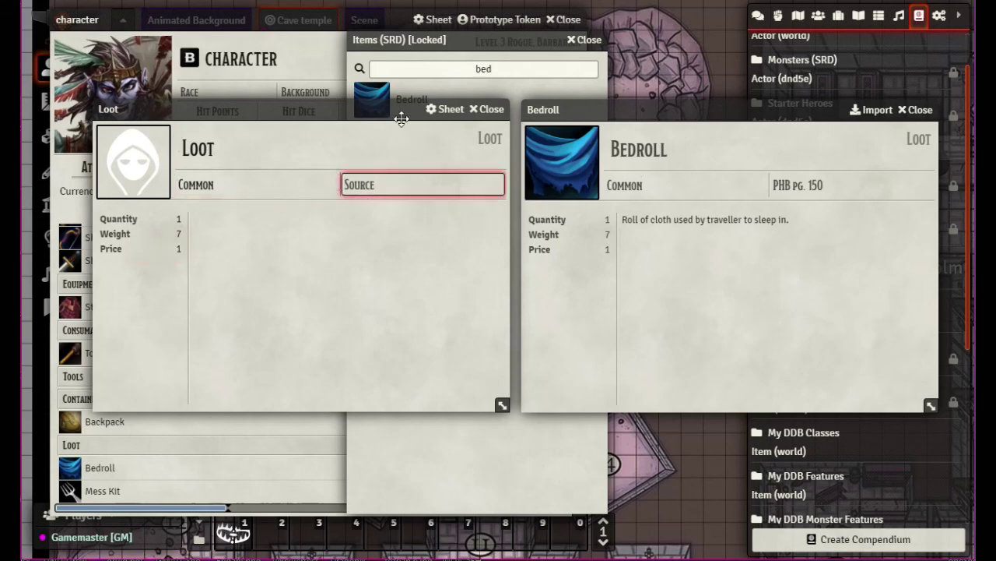
{"action": "left_click_drag", "start_coordinate": [229, 149], "coordinate": [51, 154]}
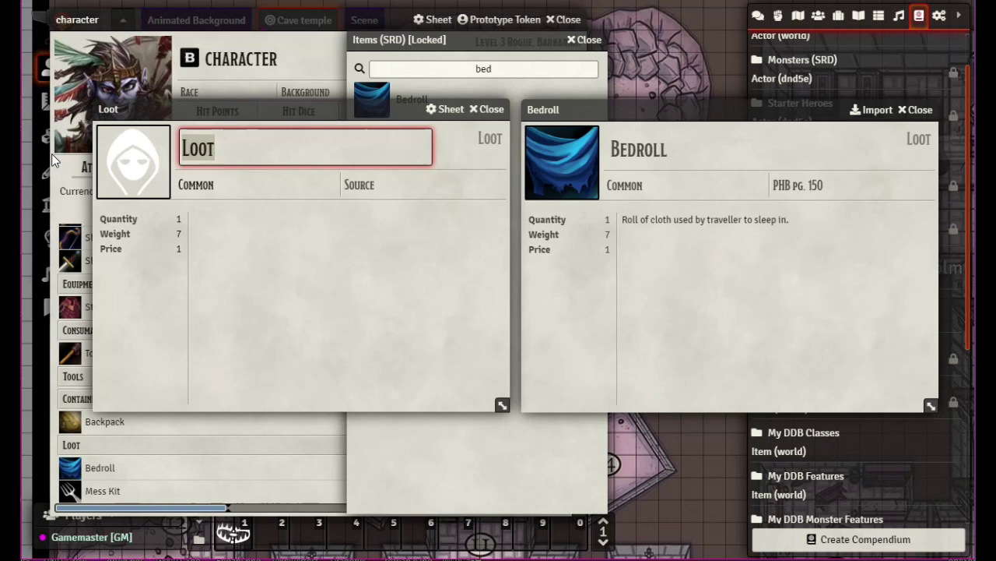
{"action": "type", "text": "BEDROLL"}
{"action": "left_click", "coordinate": [262, 191]}
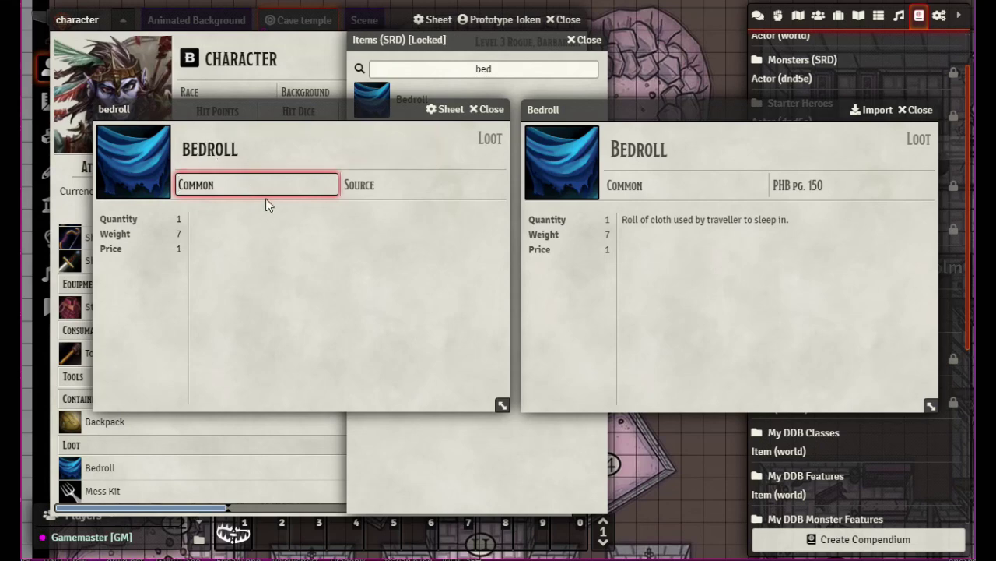
Close both bedroll sheets and the Items (SRD) compendium, and show the world's item list
{"action": "mouse_move", "coordinate": [246, 225]}
{"action": "left_click", "coordinate": [492, 118]}
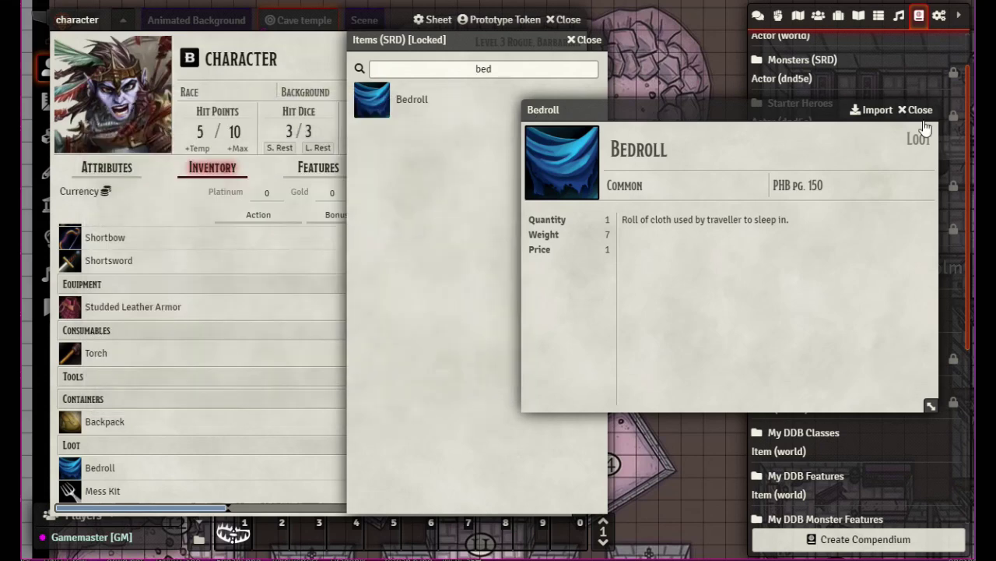
{"action": "left_click", "coordinate": [918, 110]}
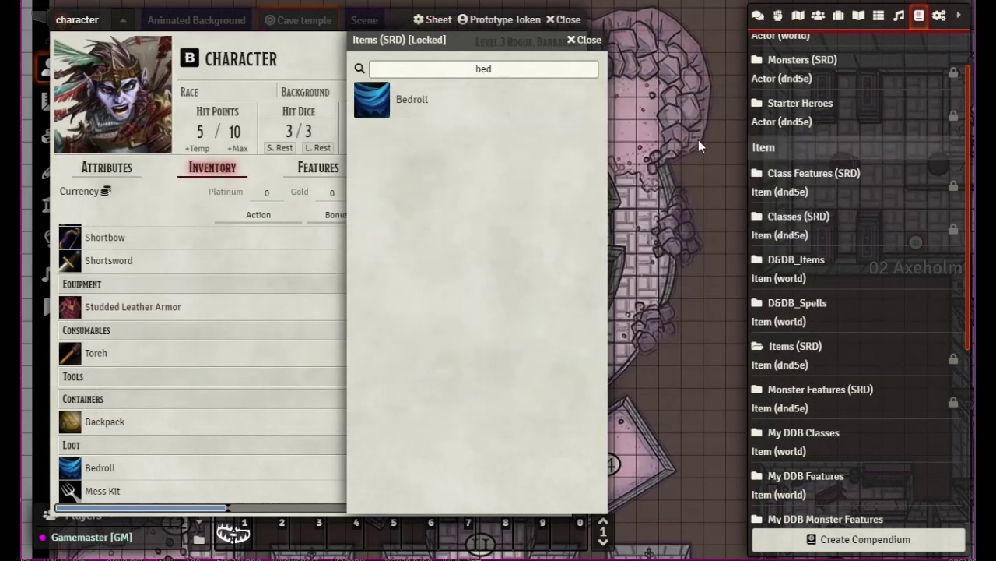
{"action": "left_click", "coordinate": [839, 16]}
{"action": "left_click", "coordinate": [584, 39]}
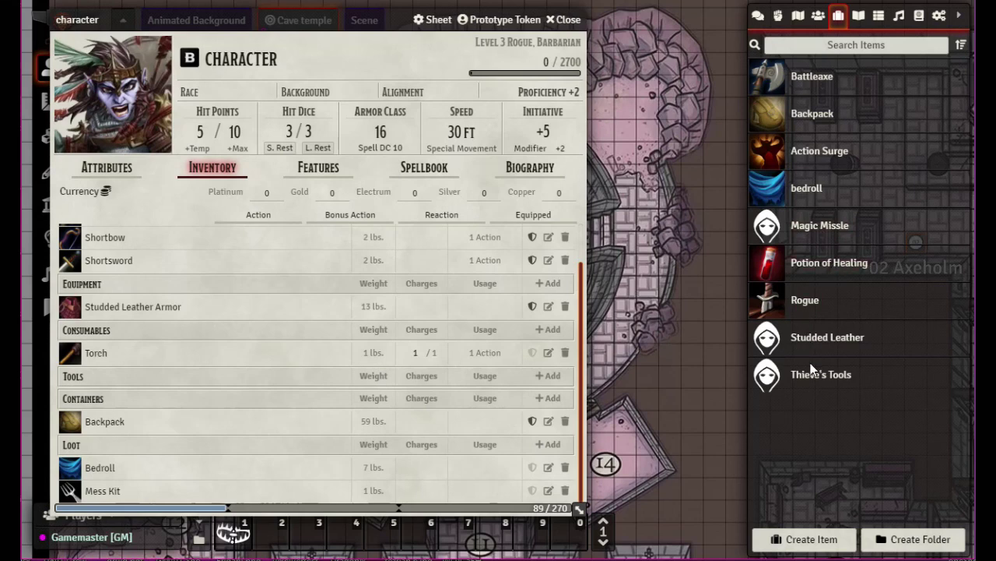
Review the item types offered when creating a new item, and dismiss the dialog without creating one
{"action": "left_click", "coordinate": [808, 548]}
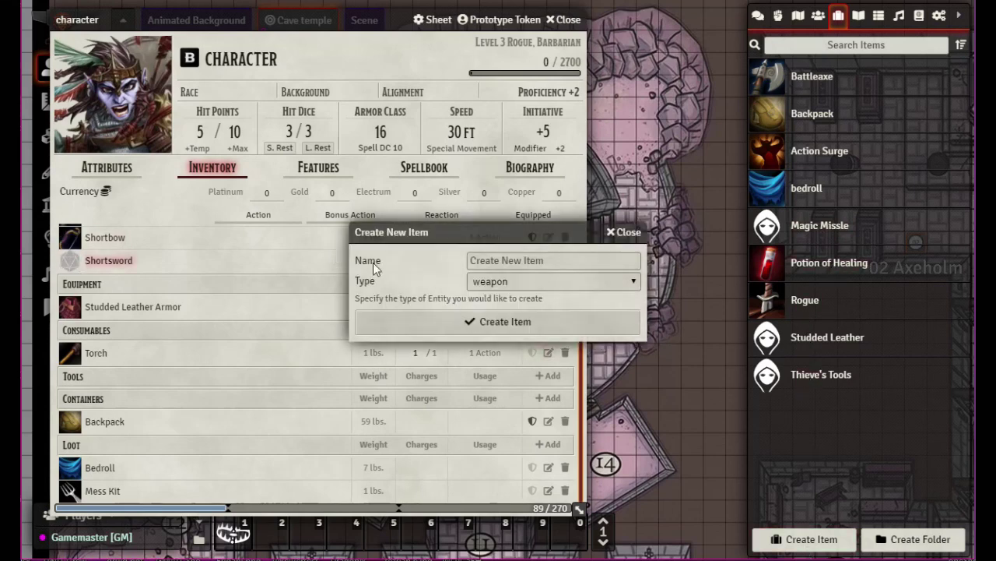
{"action": "left_click", "coordinate": [629, 283]}
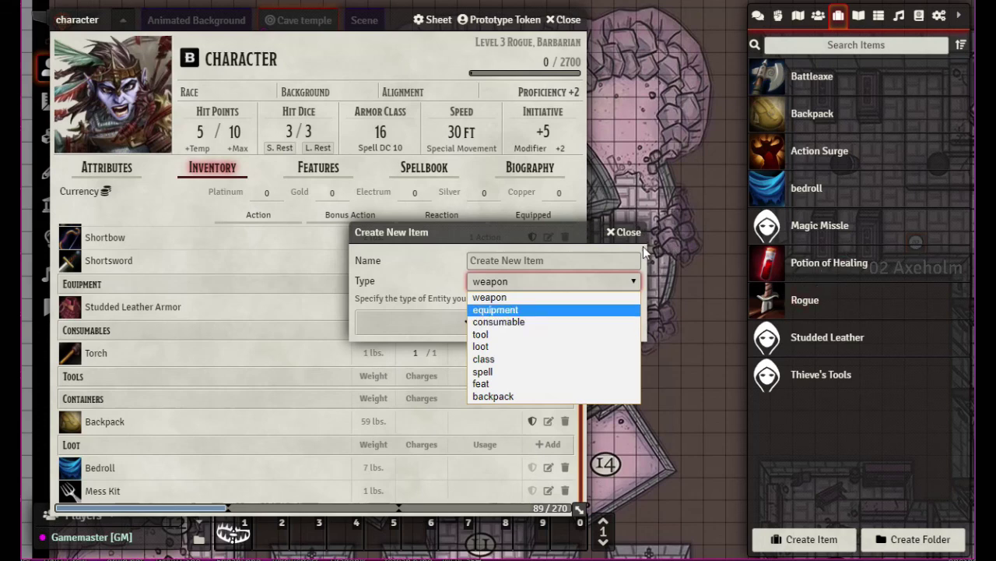
{"action": "left_click", "coordinate": [623, 232]}
{"action": "left_click", "coordinate": [624, 232]}
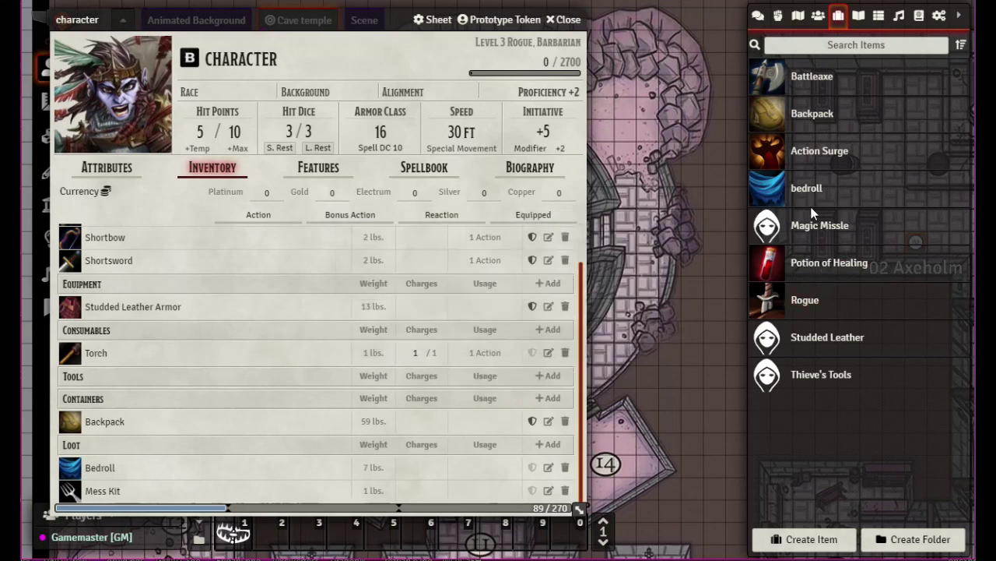